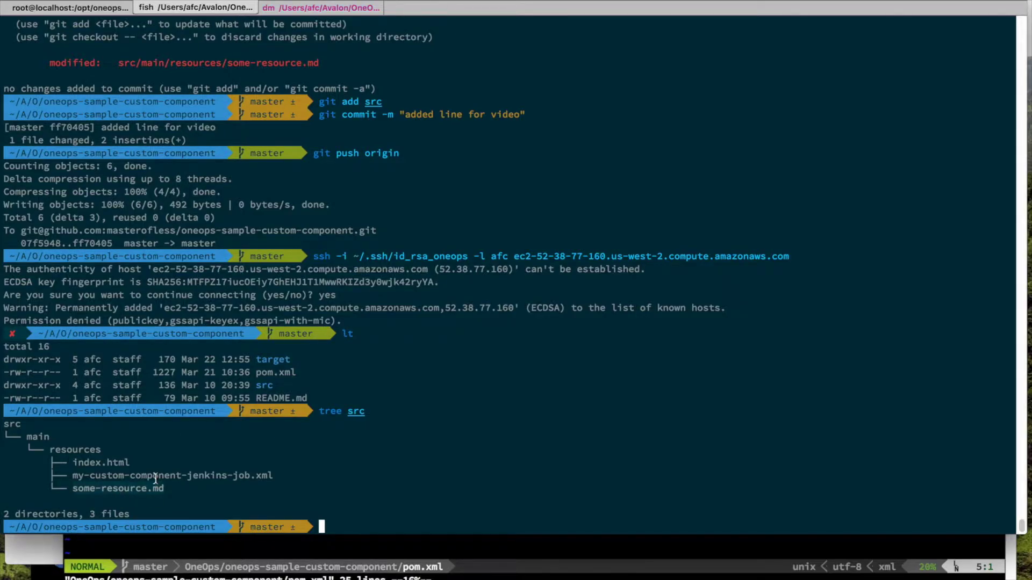
Step: Increment the pom.xml version on line 6 from 4-SNAPSHOT to 5-SNAPSHOT and save it with :w
key(super+grave)
key(j)
key(j)
key(k)
key(w)
key(w)
key(w)
key(w)
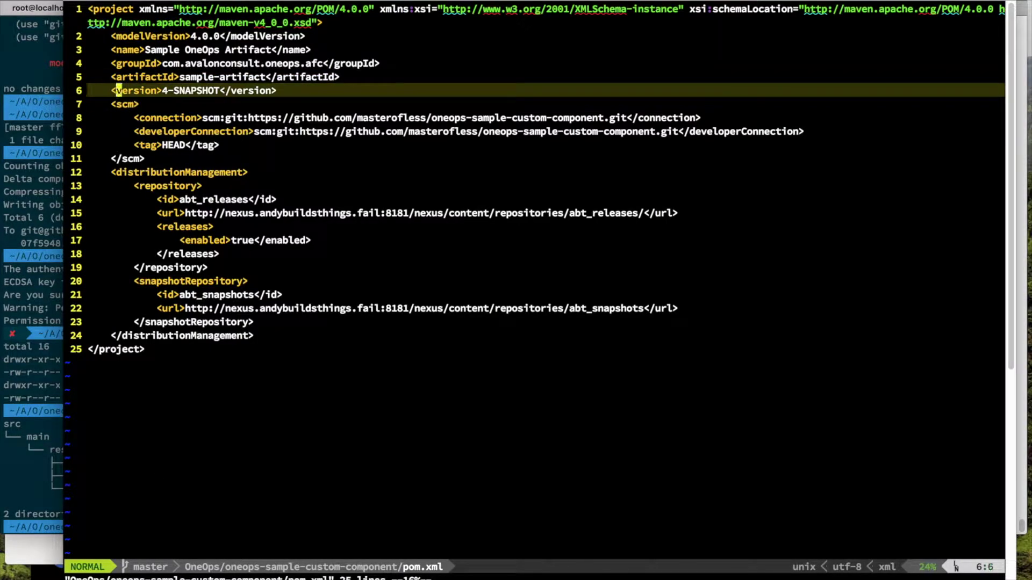
key(ctrl+a)
text(:w)
key(Return)
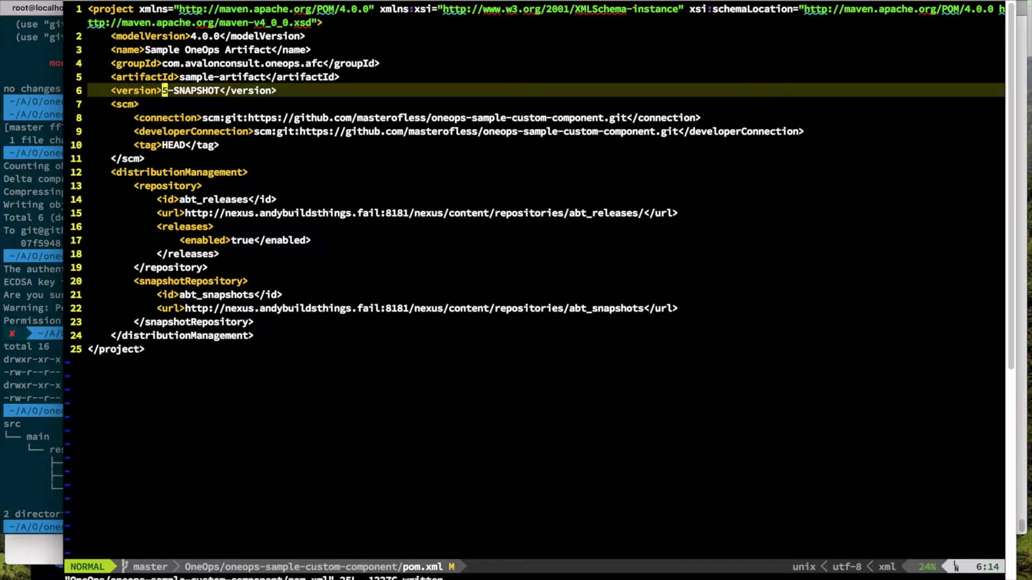
key(super+grave)
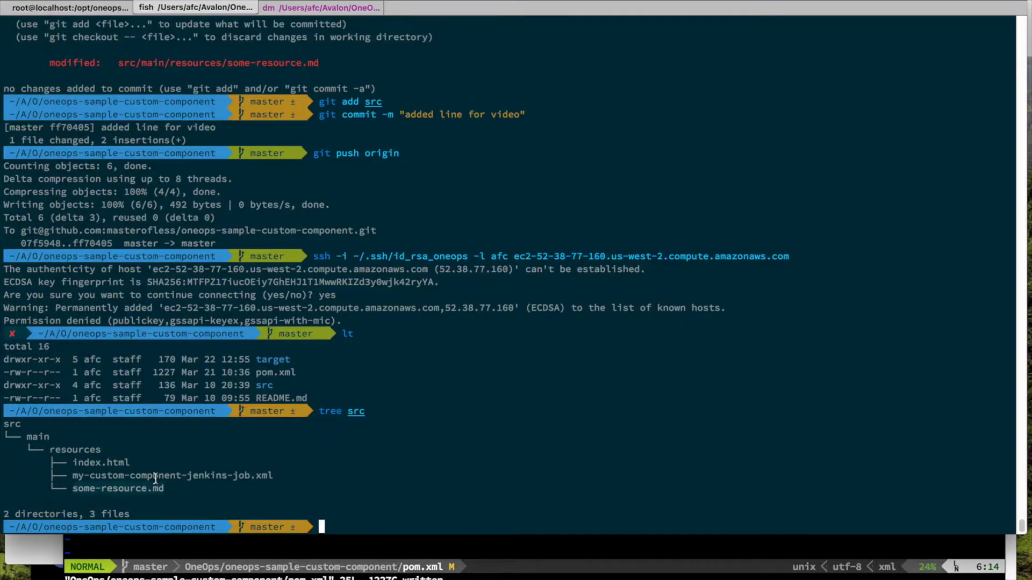
Step: Stage all changes, commit them as "5-snapshot", and push to origin
text(git add.)
key(BackSpace)
key(BackSpace)
text(. ; and git c)
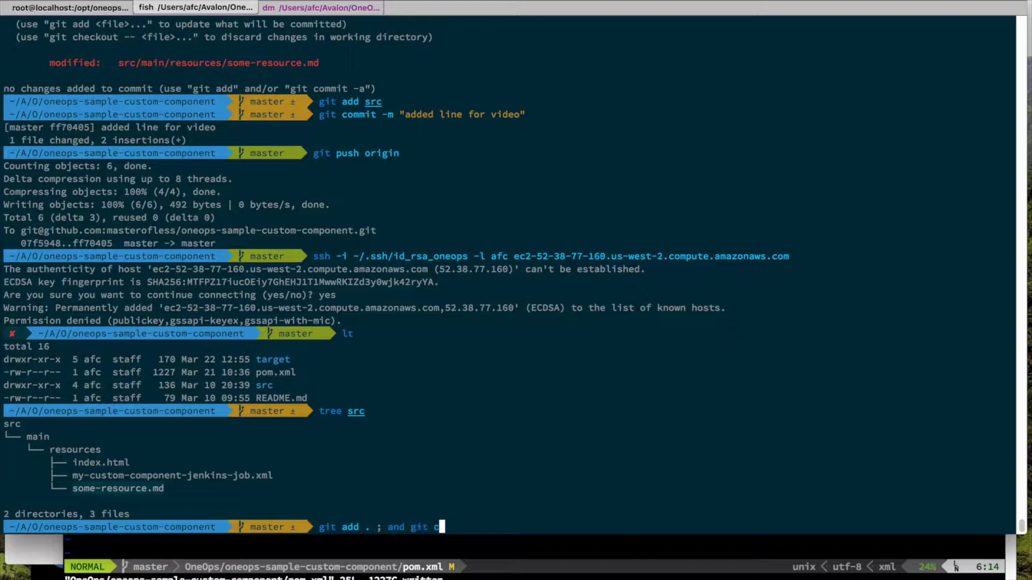
text(ommit -m "5-)
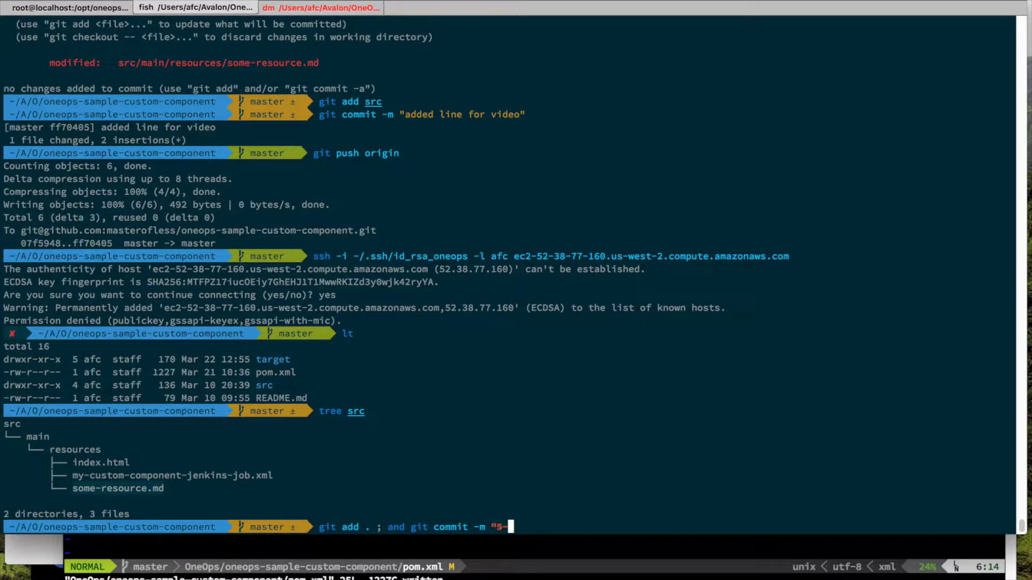
text(snapshot")
key(Return)
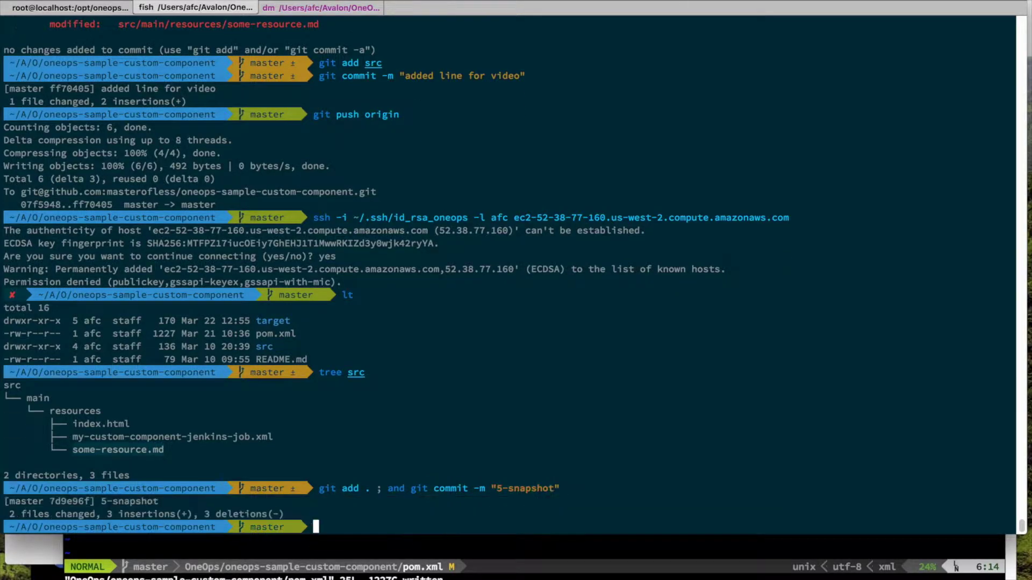
text(git push)
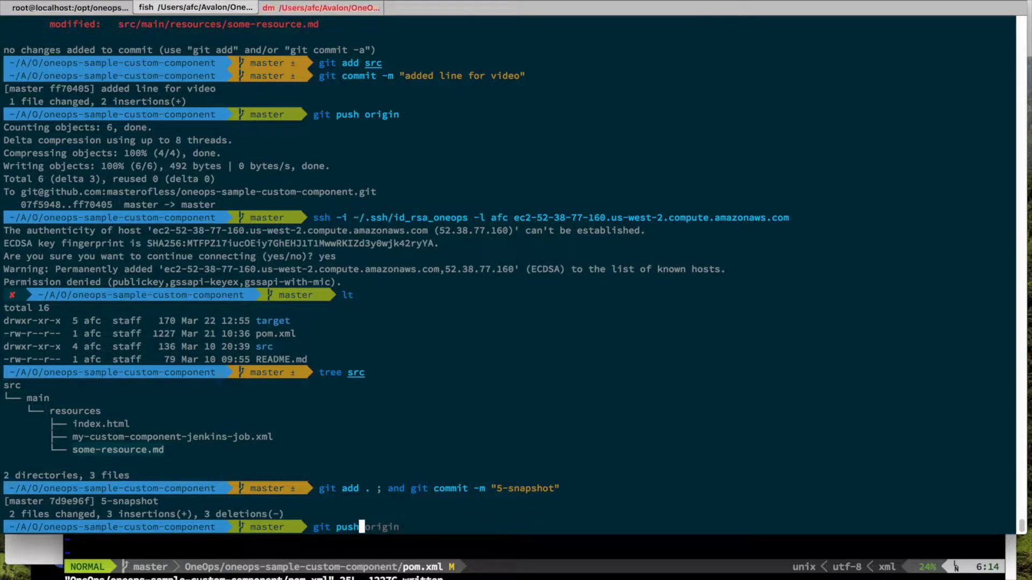
key(Right)
key(Return)
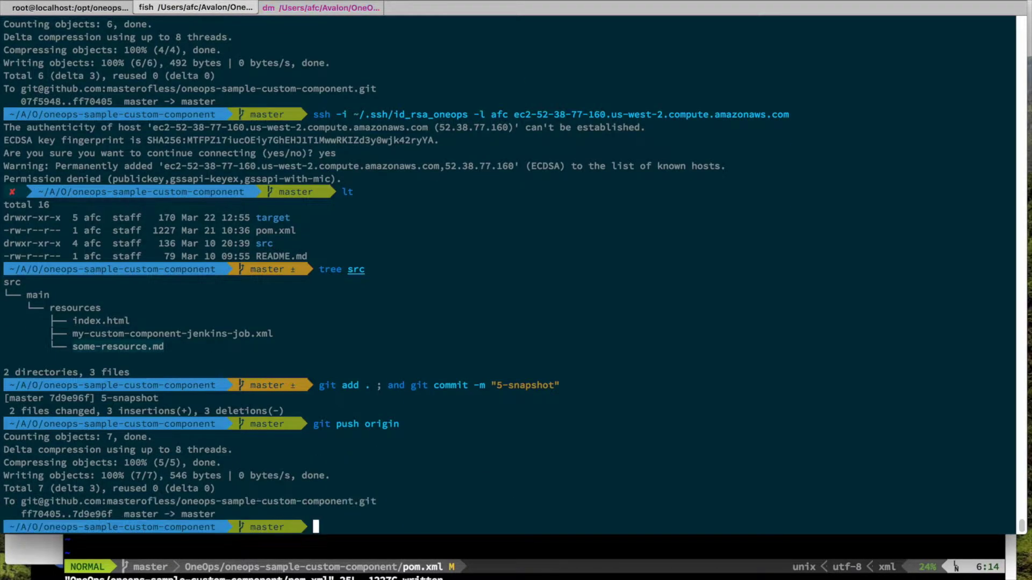
Step: Build with mvn clean install and list target/ and the sample-artifact-5-SNAPSHOT.jar contents
text(mvn clean install)
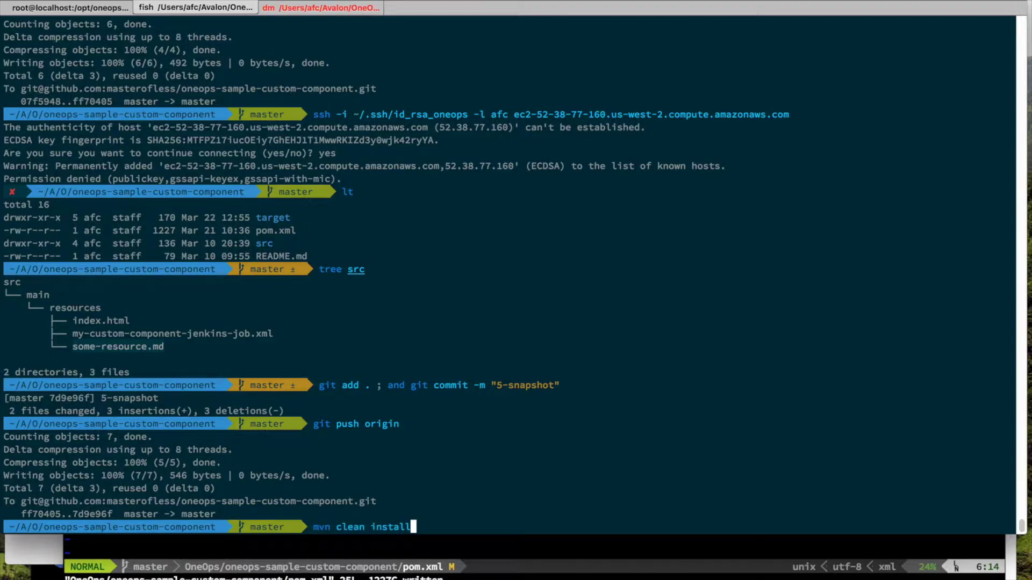
key(Return)
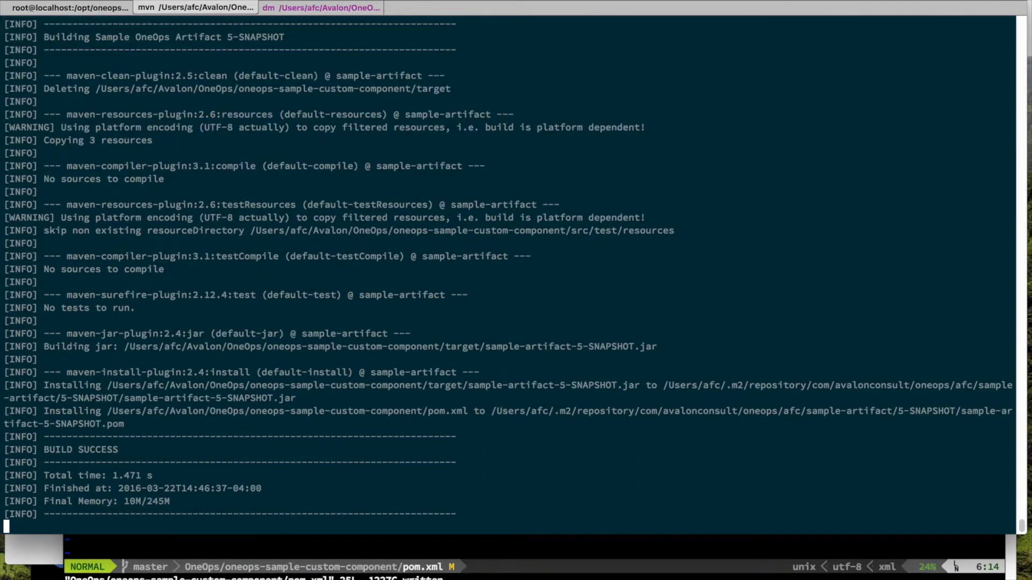
text(lt target/)
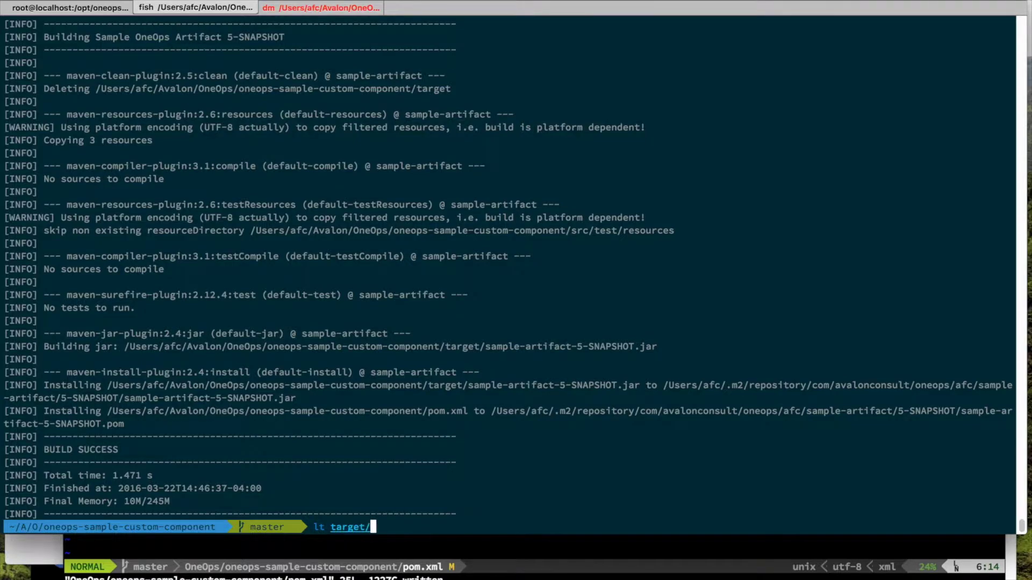
key(Return)
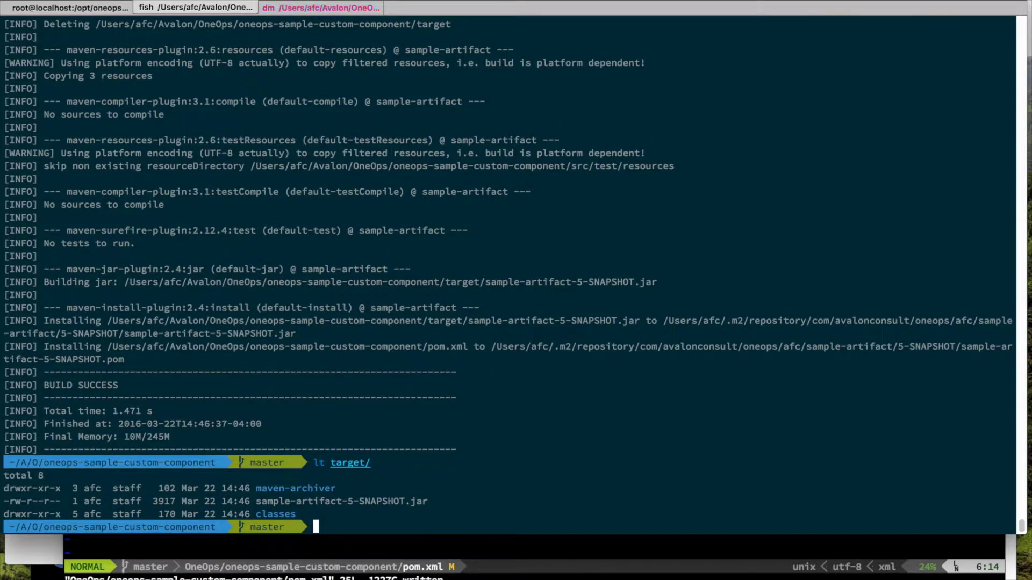
text(jar )
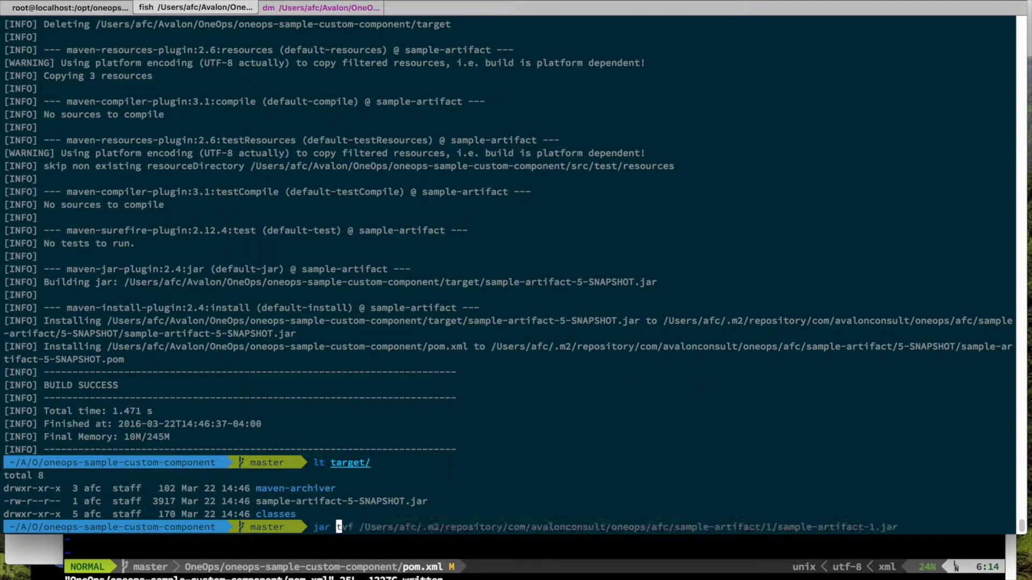
text(tvf target/sample-artifact-5-SNAPSHOT.jar)
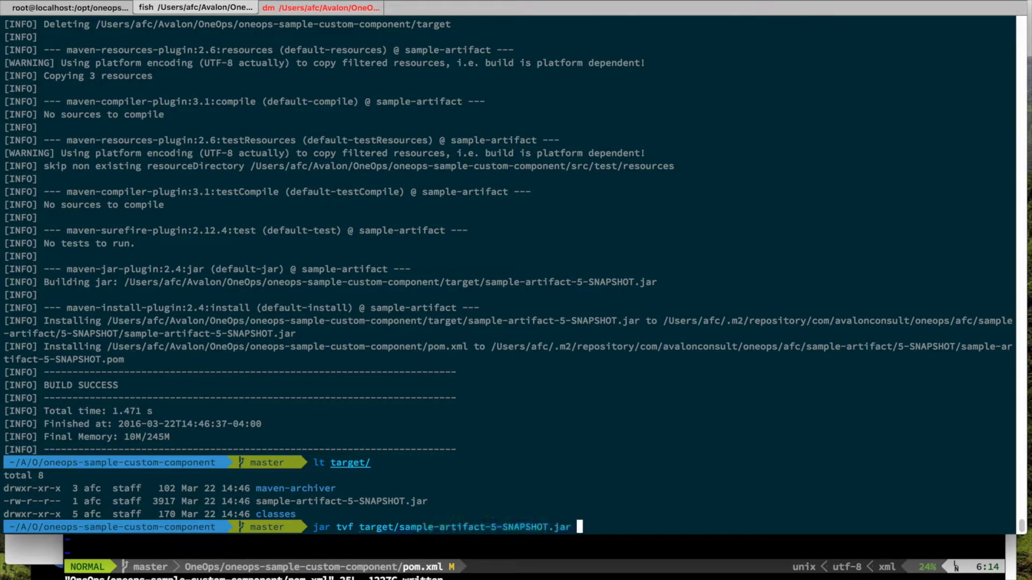
key(Return)
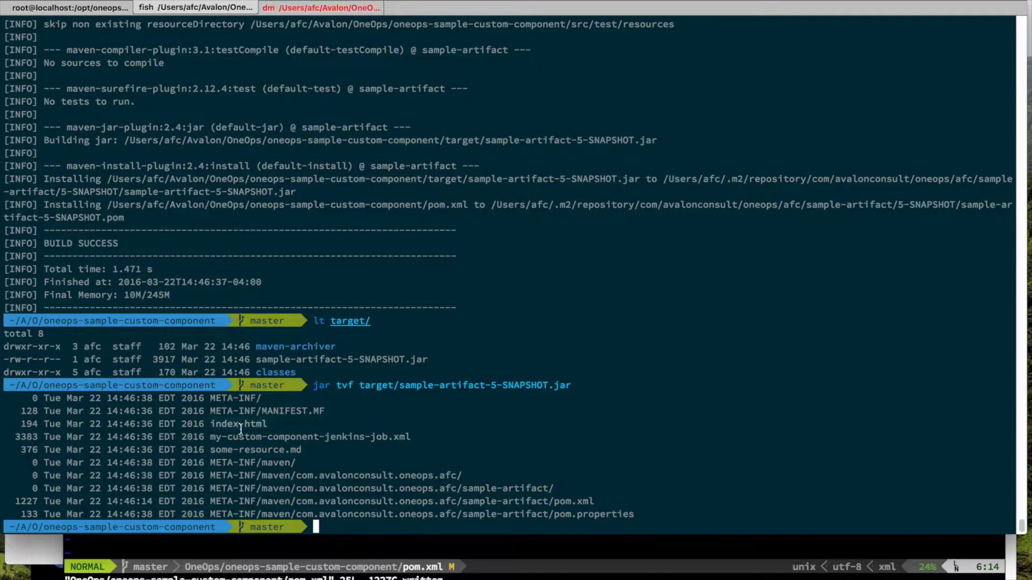
key(super+Tab)
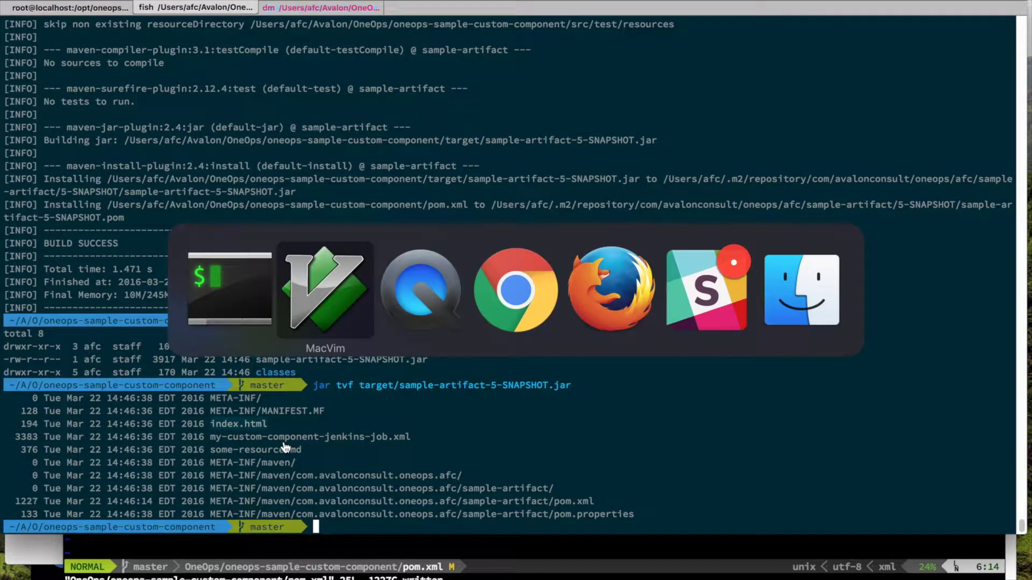
key(super+Tab)
key(super+Tab)
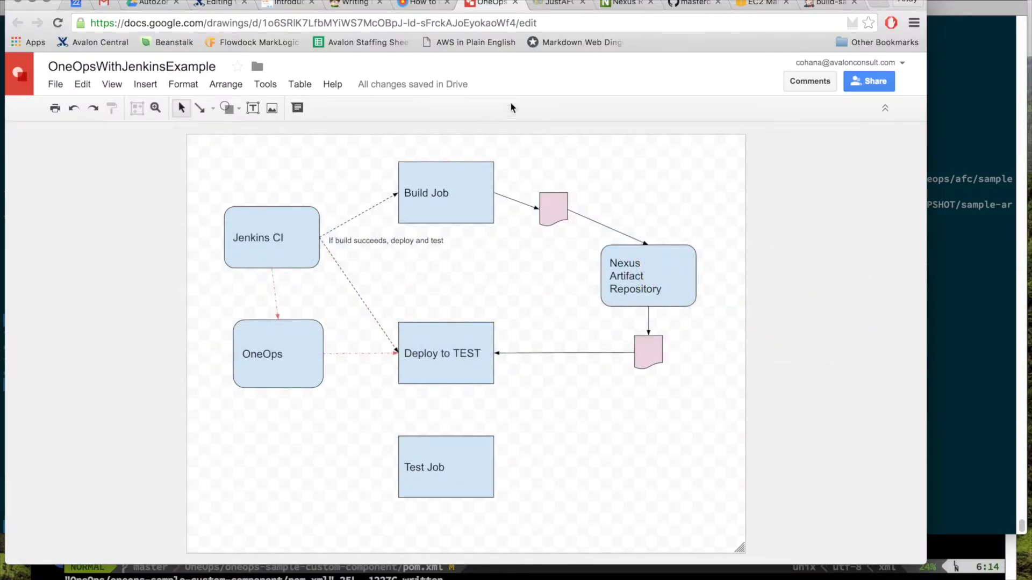
Step: Switch from the Google Drawings diagram to the JustAFC OneOps Clouds tab
click(557, 4)
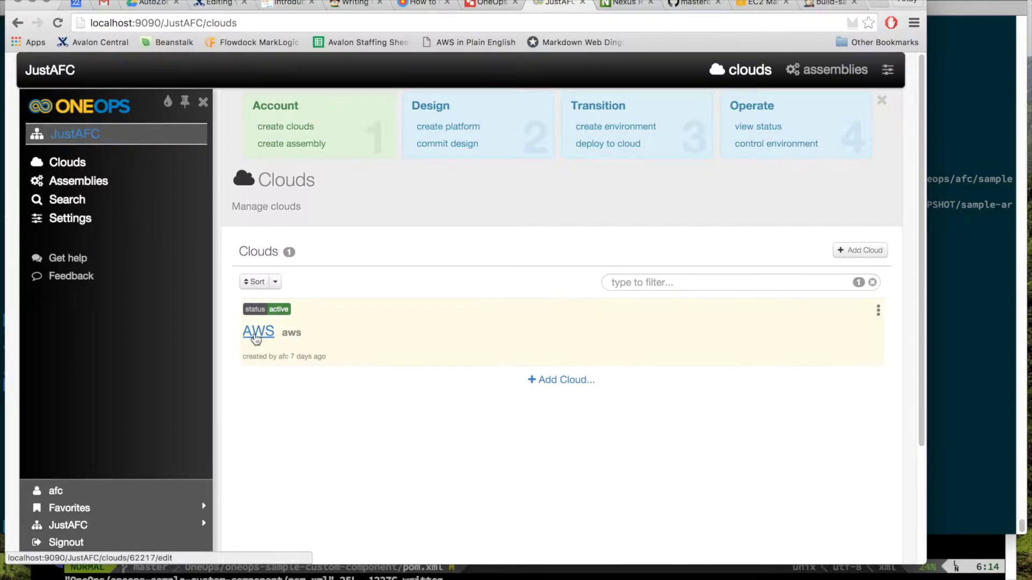
Step: Review the AWS cloud's configuration and its four services, then open the New Assembly form
click(259, 334)
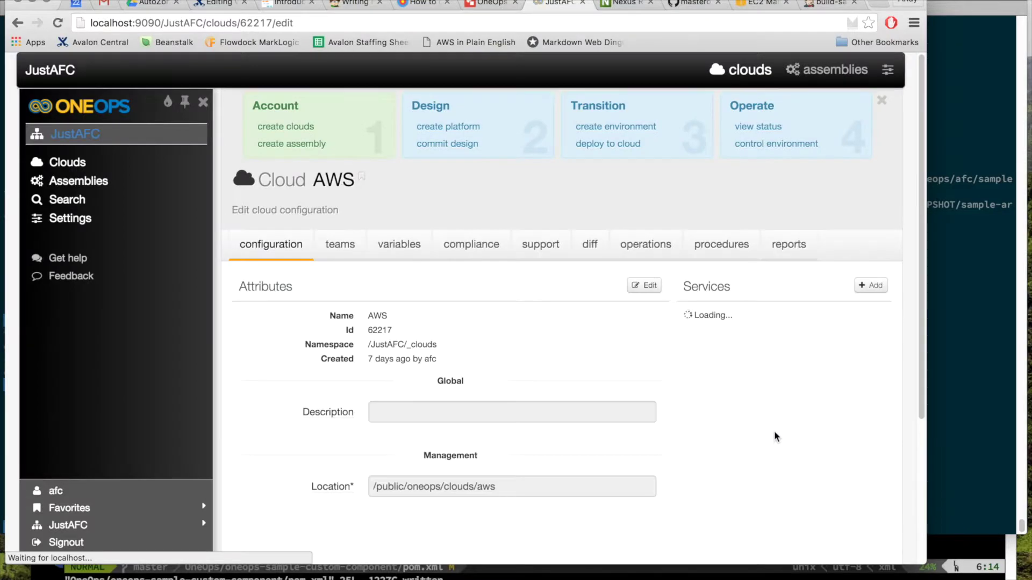
scroll(720, 433, down, 3)
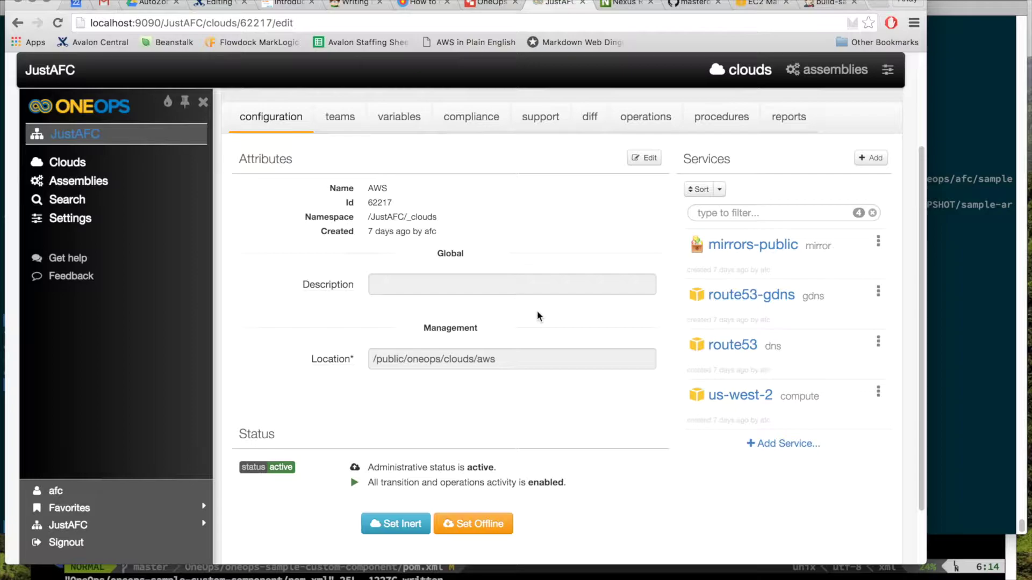
scroll(516, 285, up, 3)
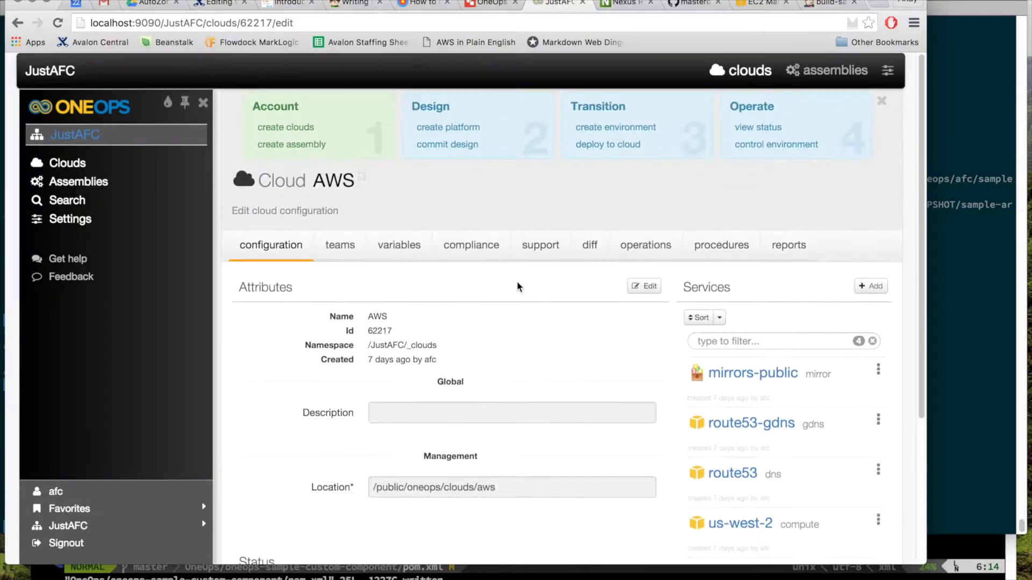
click(299, 144)
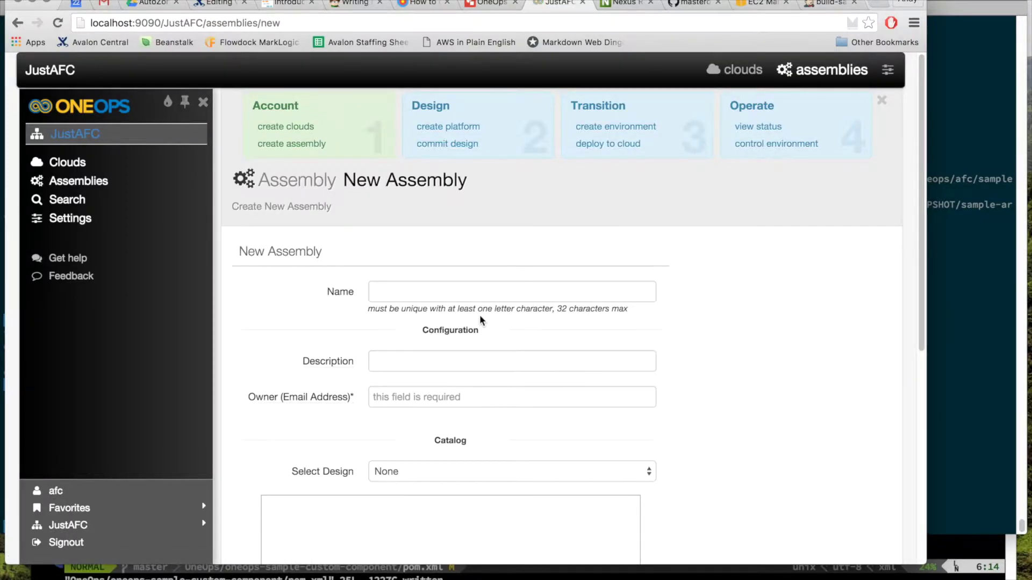
Step: Enter VideoAssembly3 as the assembly name and the owner's e-mail address, then save the assembly
scroll(480, 321, down, 3)
click(459, 202)
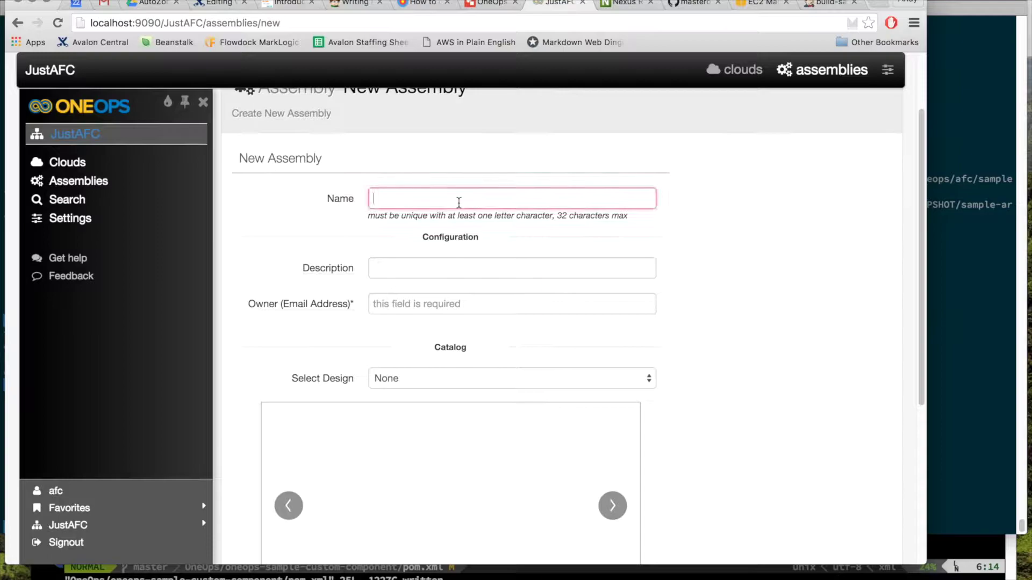
scroll(458, 203, up, 3)
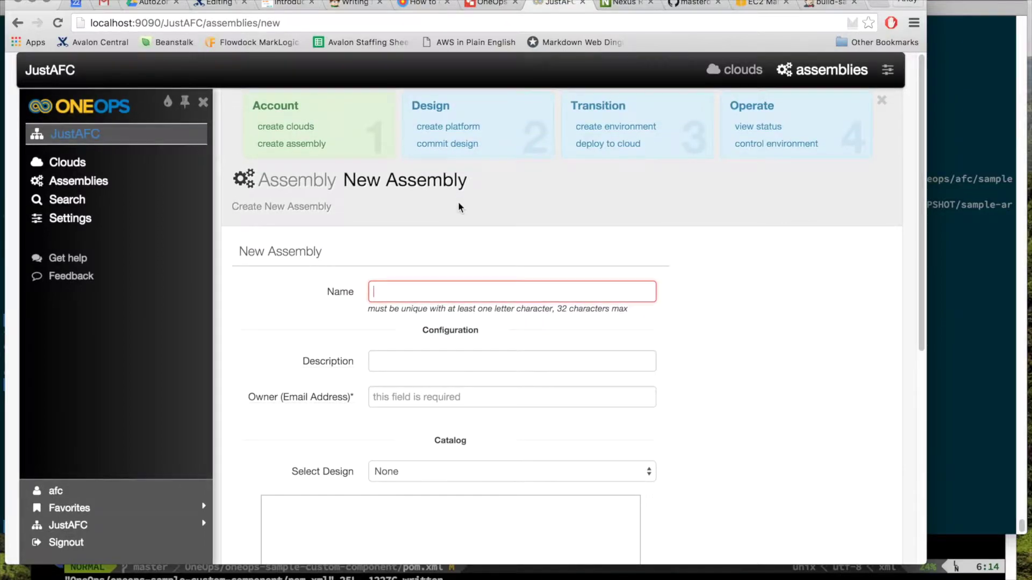
text(VideoAssembly)
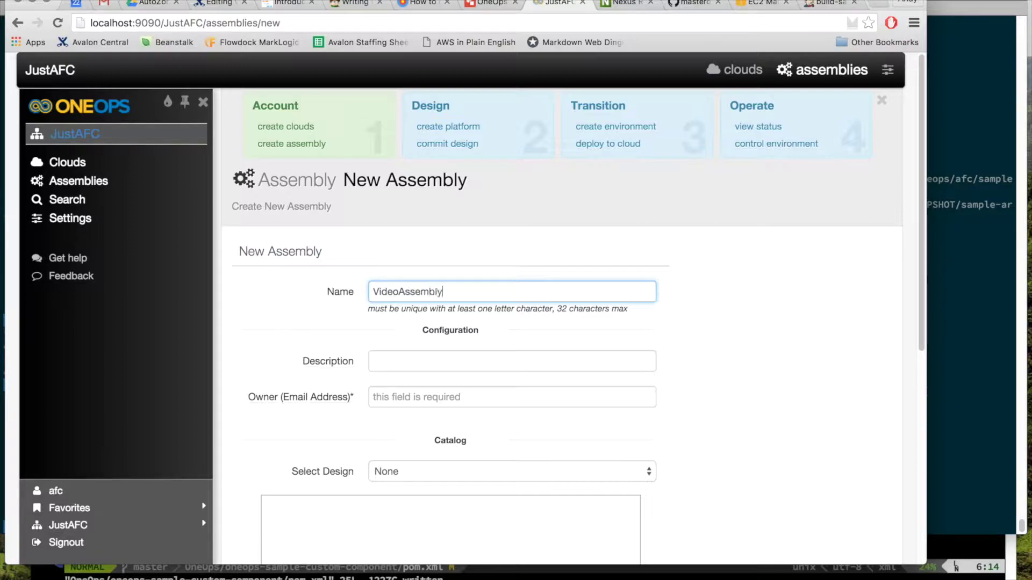
key(Tab)
key(Tab)
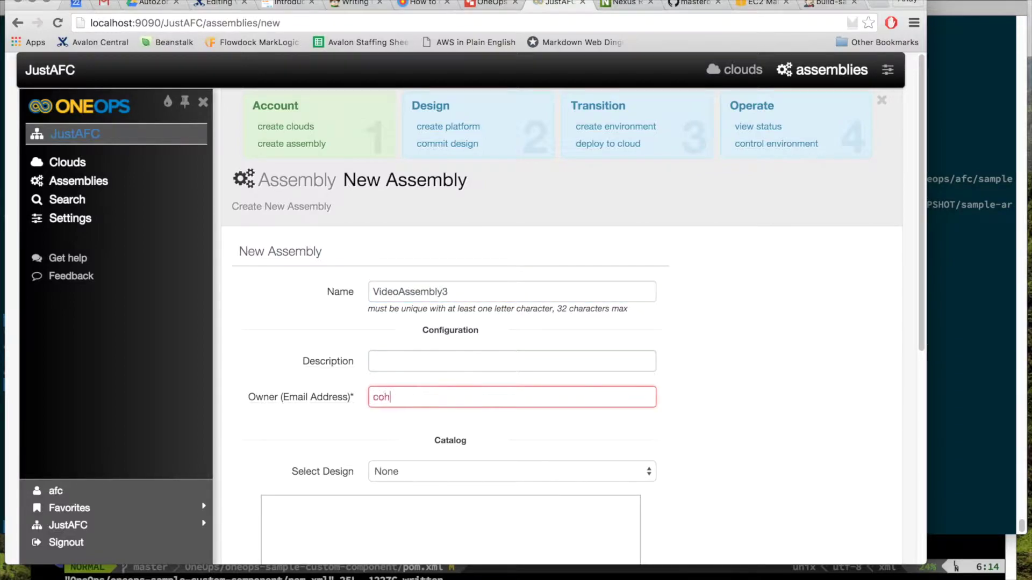
key(Tab)
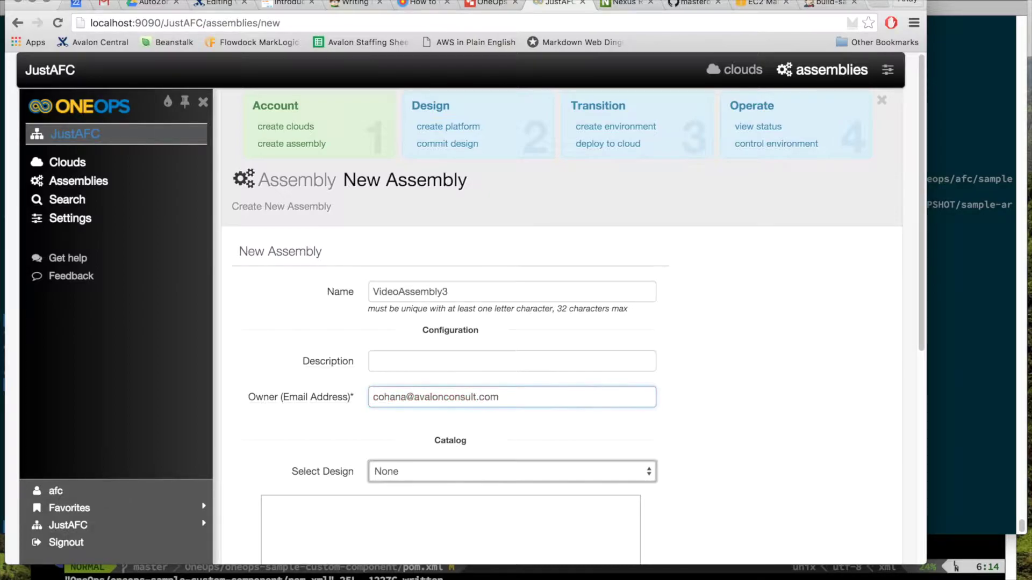
scroll(543, 203, down, 5)
scroll(562, 393, down, 3)
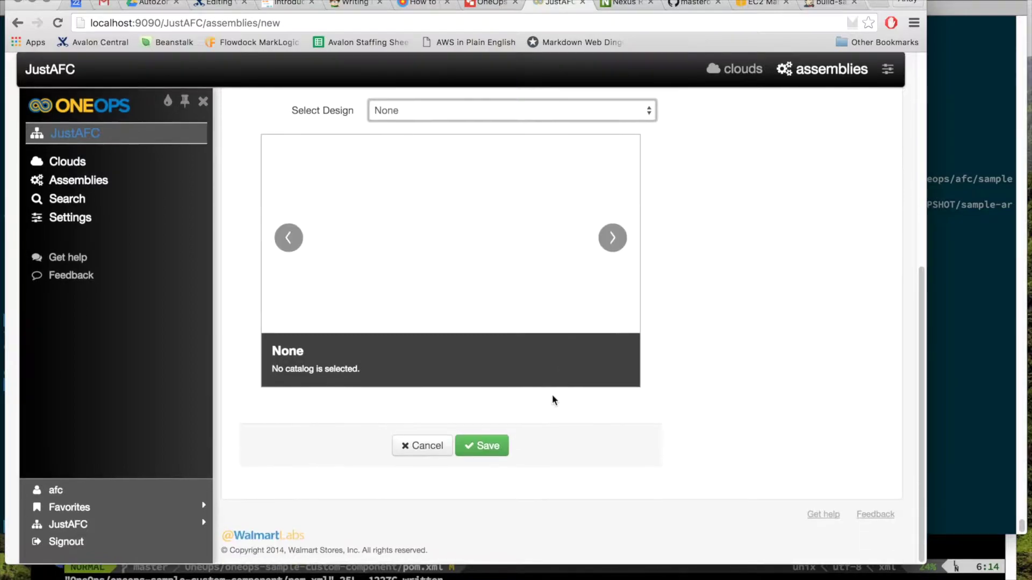
click(484, 446)
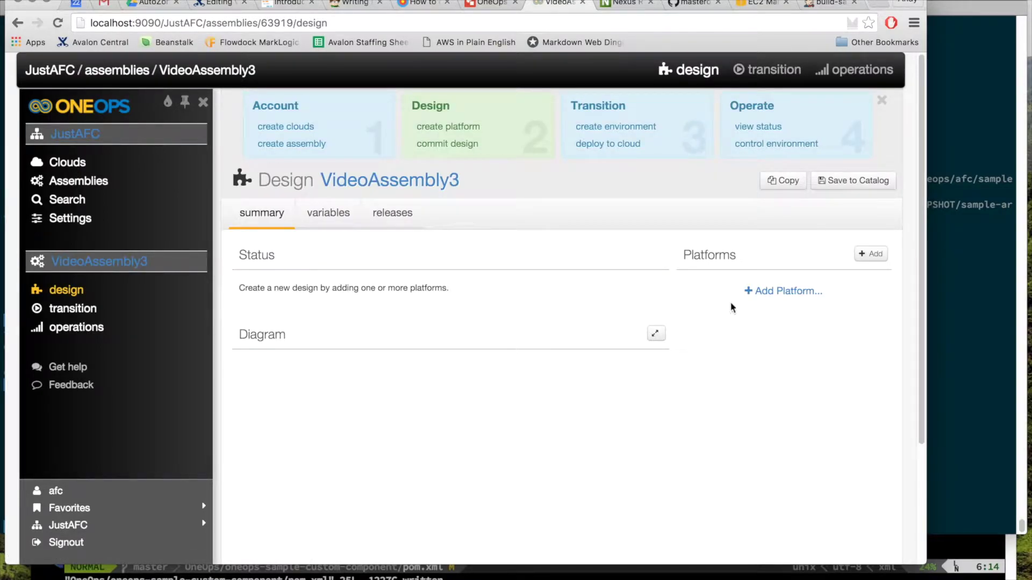
Step: Add a platform named CustomPlatform using the Custom pack to the design
click(766, 299)
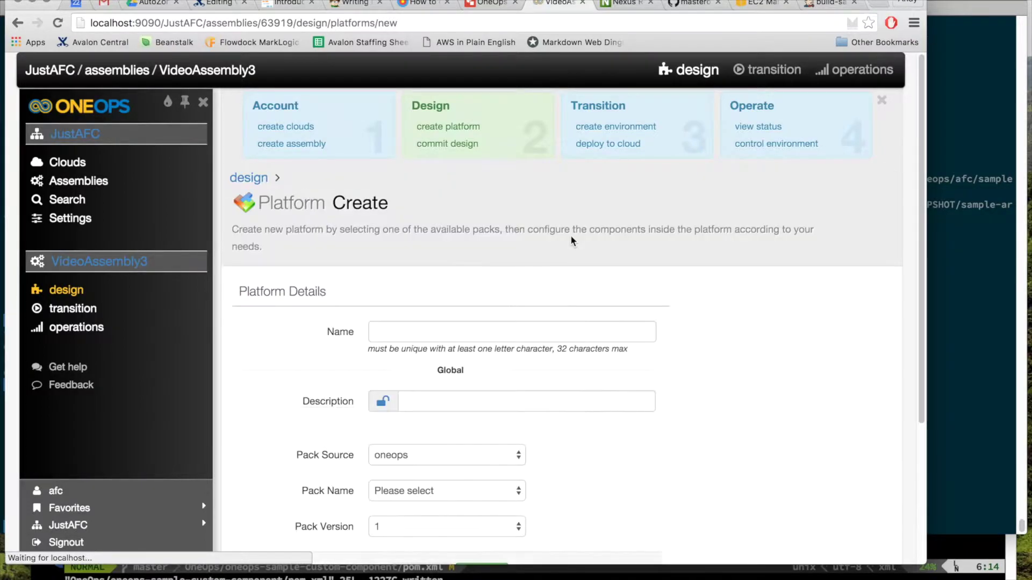
scroll(571, 239, down, 3)
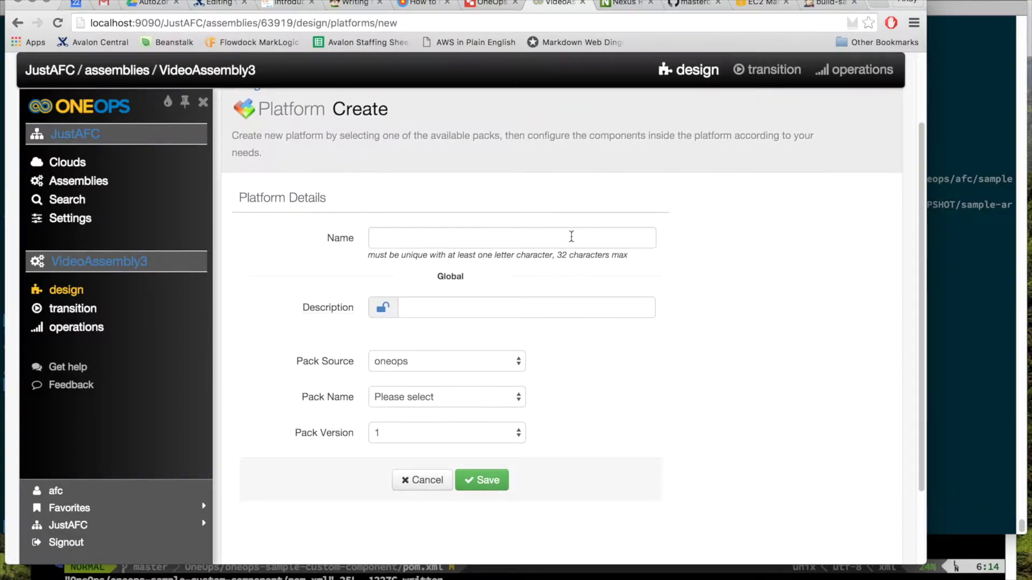
click(482, 237)
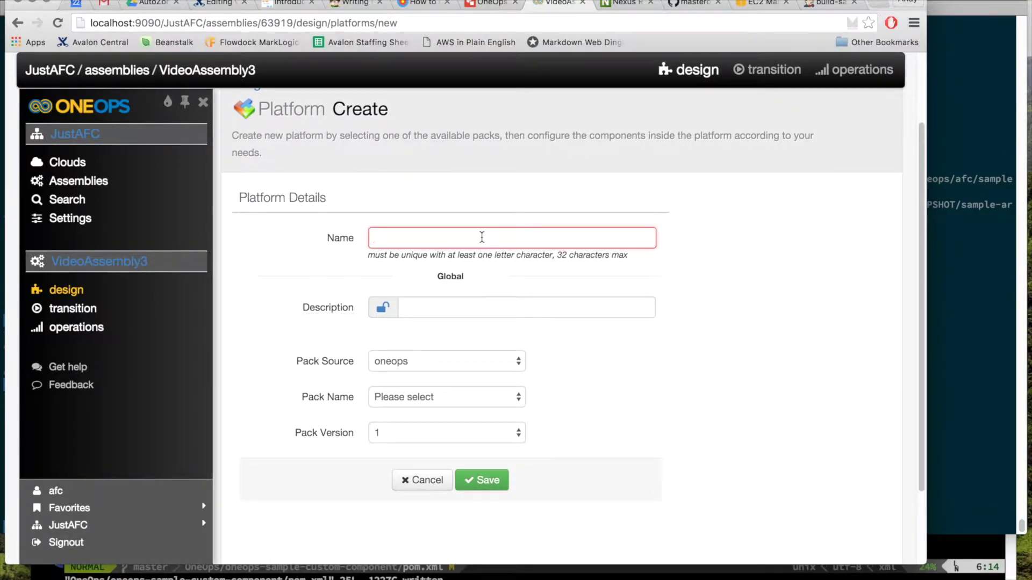
text(CustomPlatform)
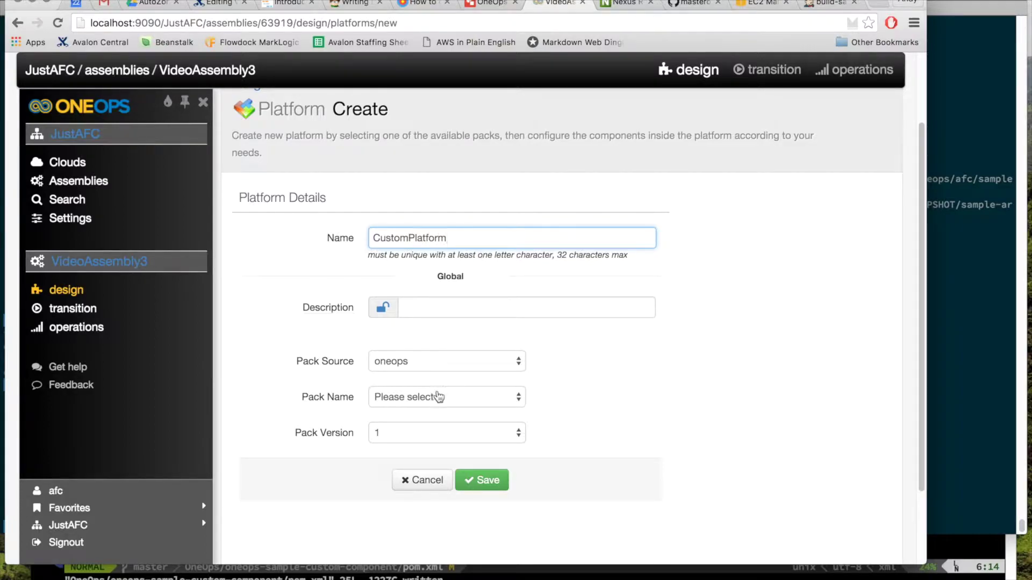
click(438, 398)
scroll(439, 415, down, 5)
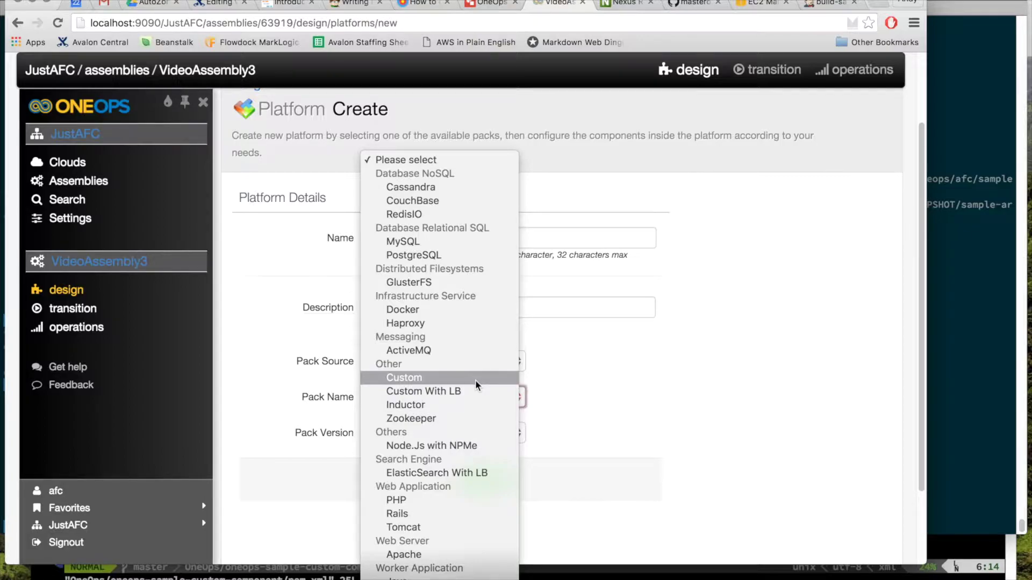
click(475, 384)
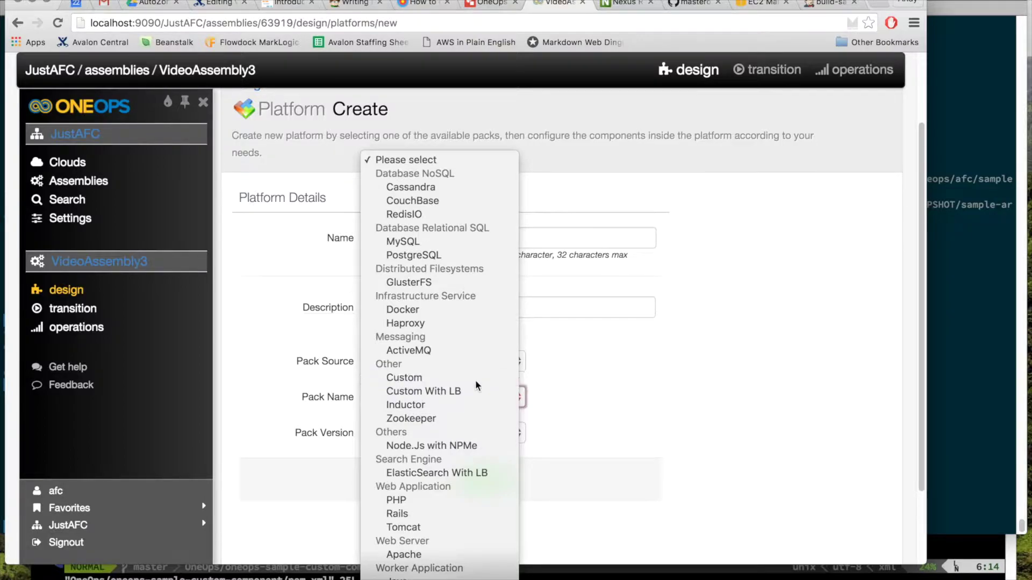
click(486, 491)
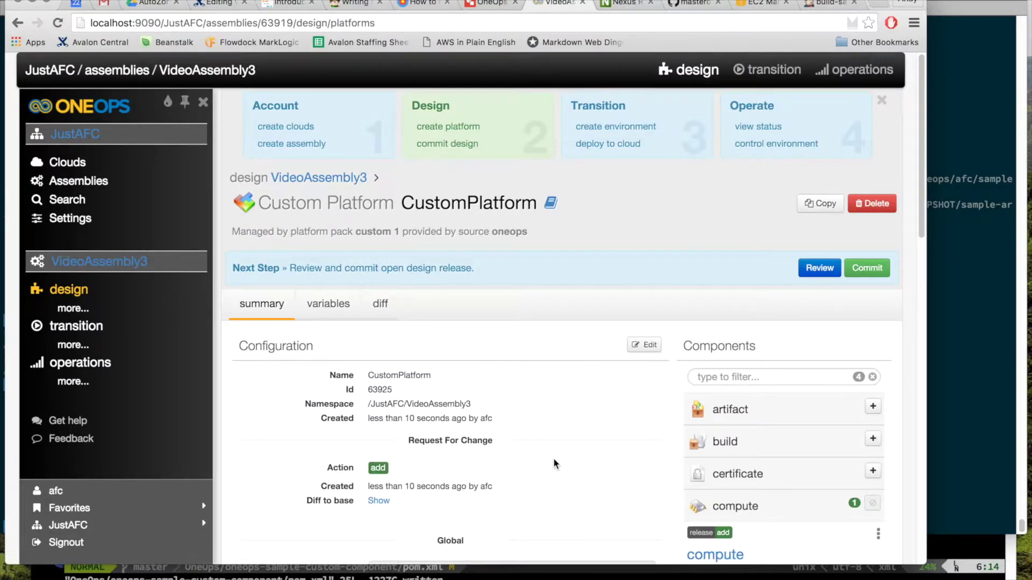
Step: Scroll down to CustomPlatform's components and add a user component
scroll(555, 463, down, 10)
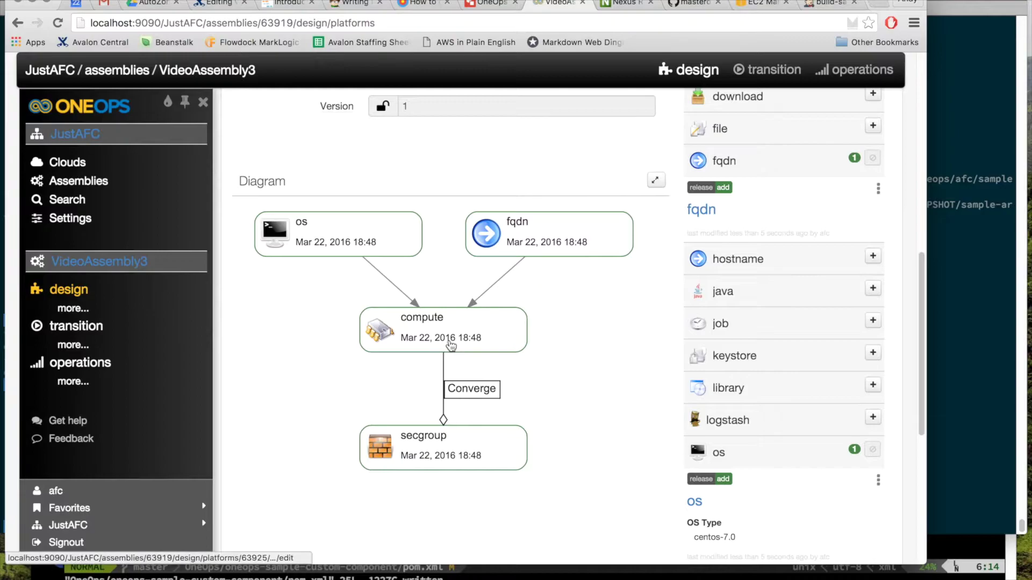
scroll(545, 414, up, 5)
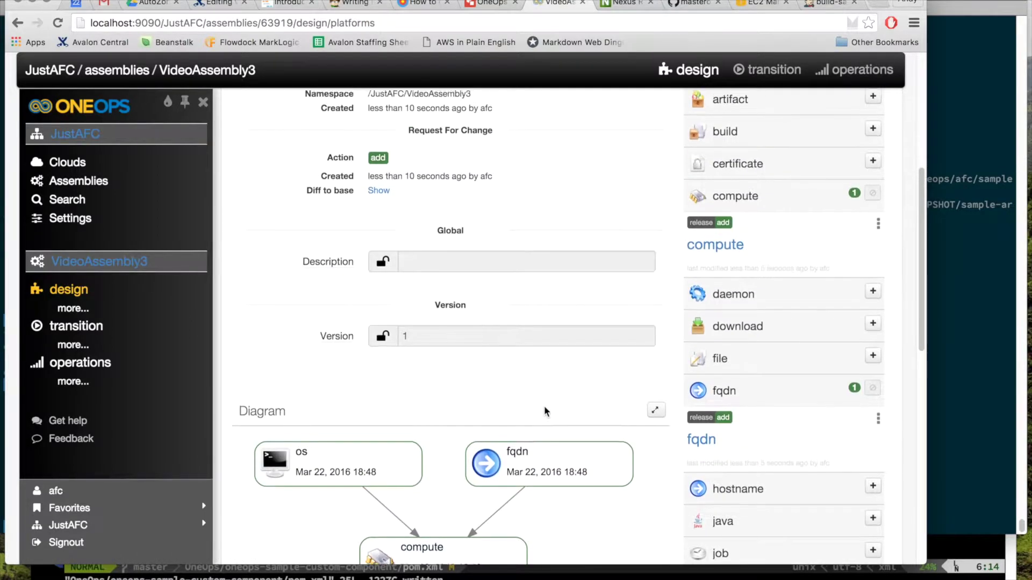
scroll(545, 411, down, 1)
scroll(546, 411, up, 6)
scroll(545, 411, down, 7)
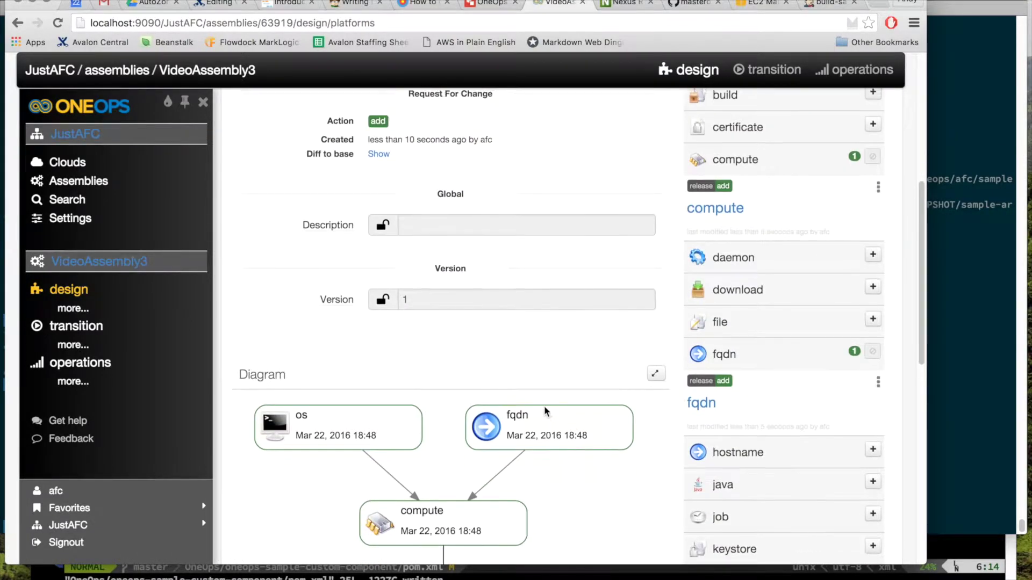
scroll(545, 411, down, 4)
scroll(545, 412, down, 6)
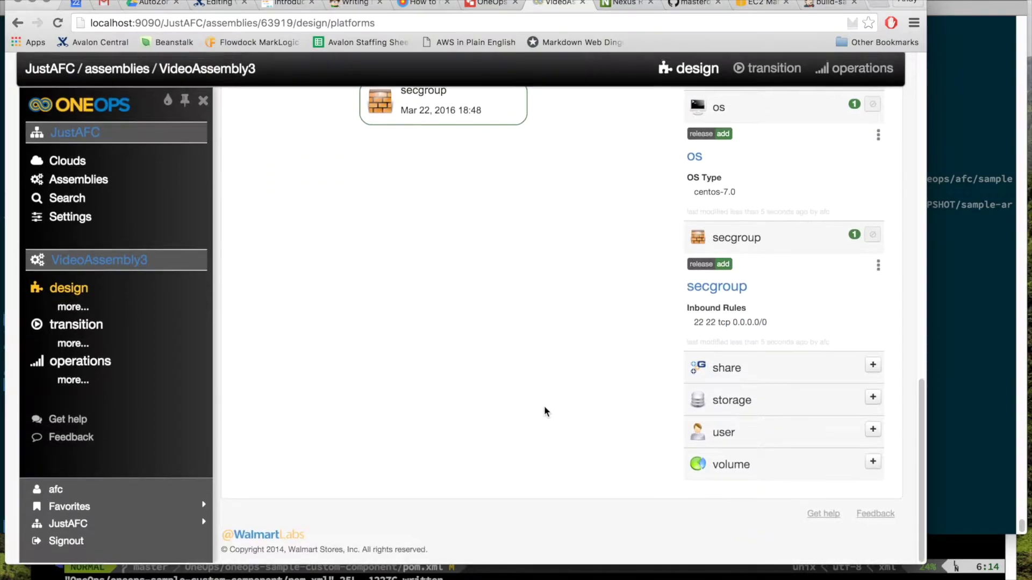
click(871, 436)
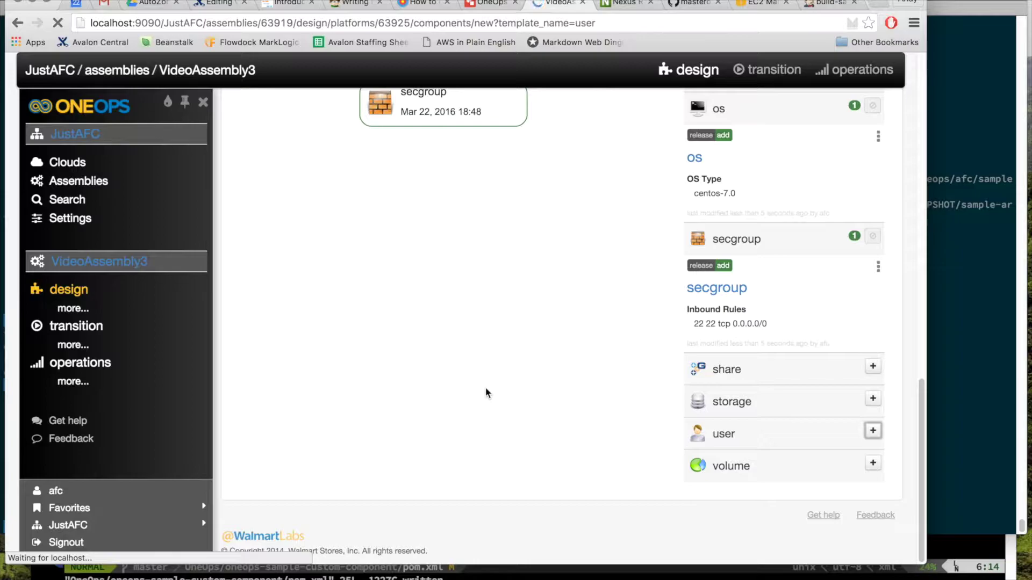
Step: Rename the user component and set its home directory to /home/afc
scroll(486, 384, down, 4)
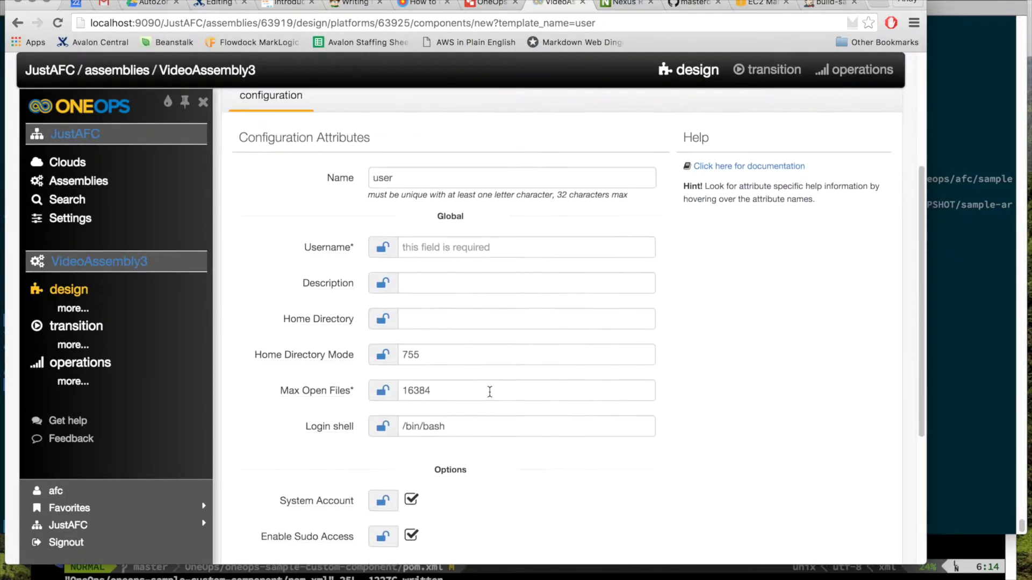
double_click(409, 177)
text(a)
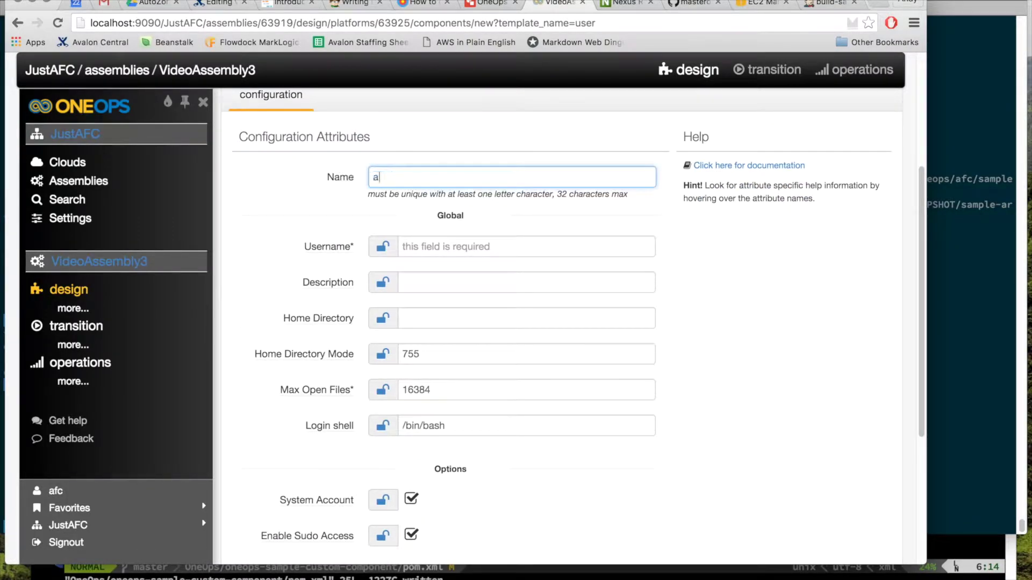
key(Tab)
key(Tab)
click(443, 326)
text(/home/afc)
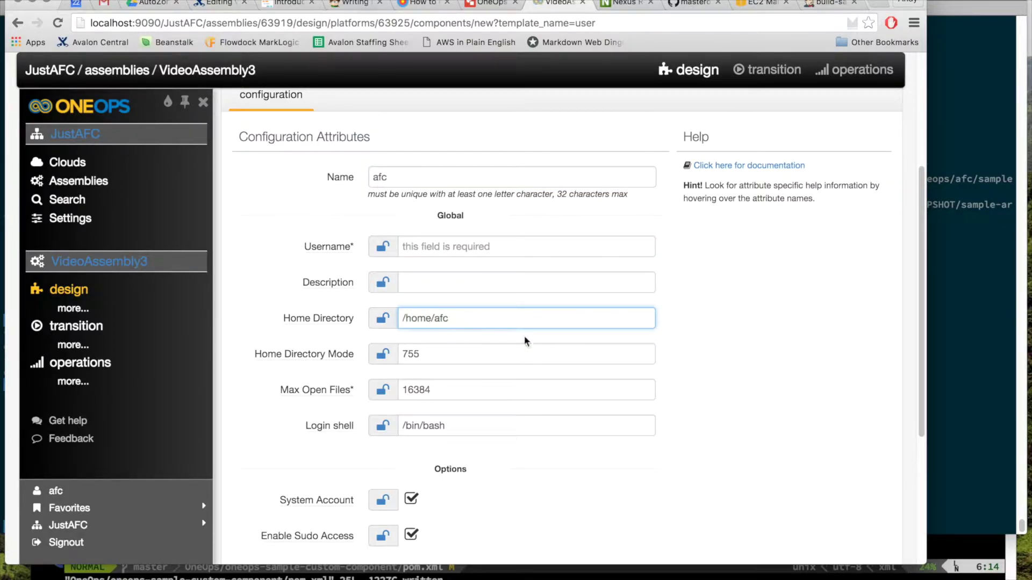
Step: Paste the SSH public key from MacVim into Authorized Keys and save the user component
scroll(525, 341, down, 3)
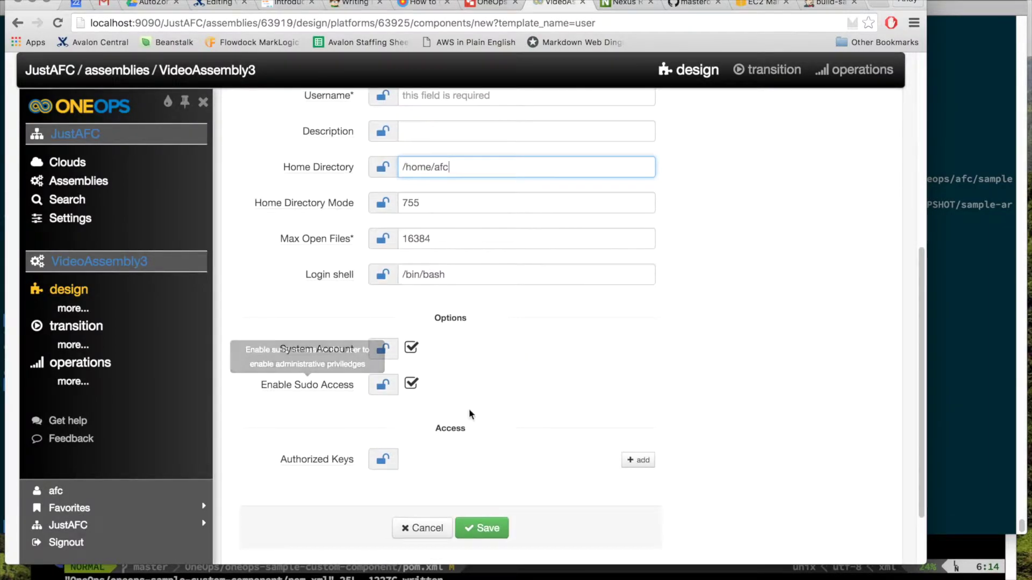
scroll(480, 445, down, 2)
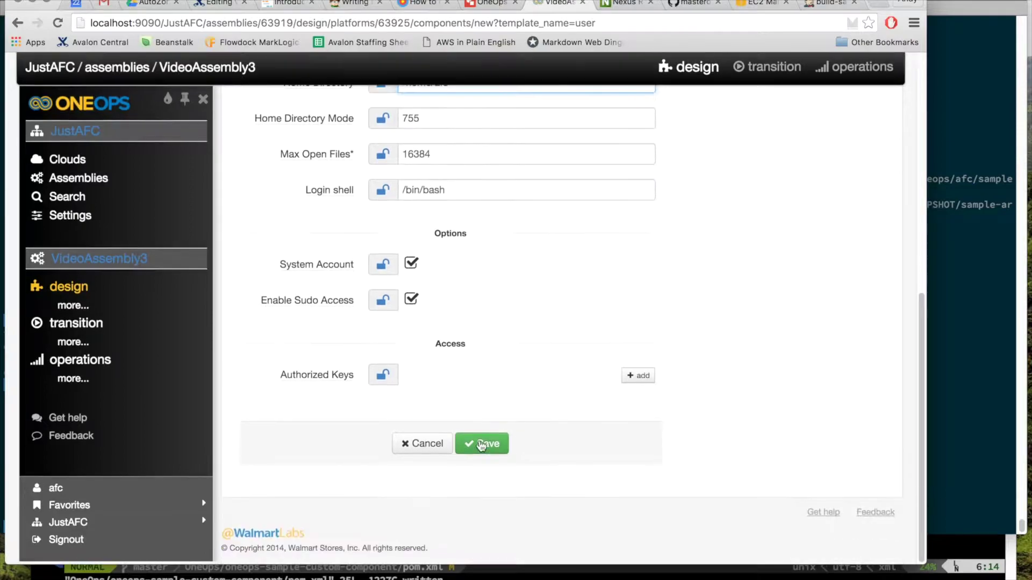
click(637, 379)
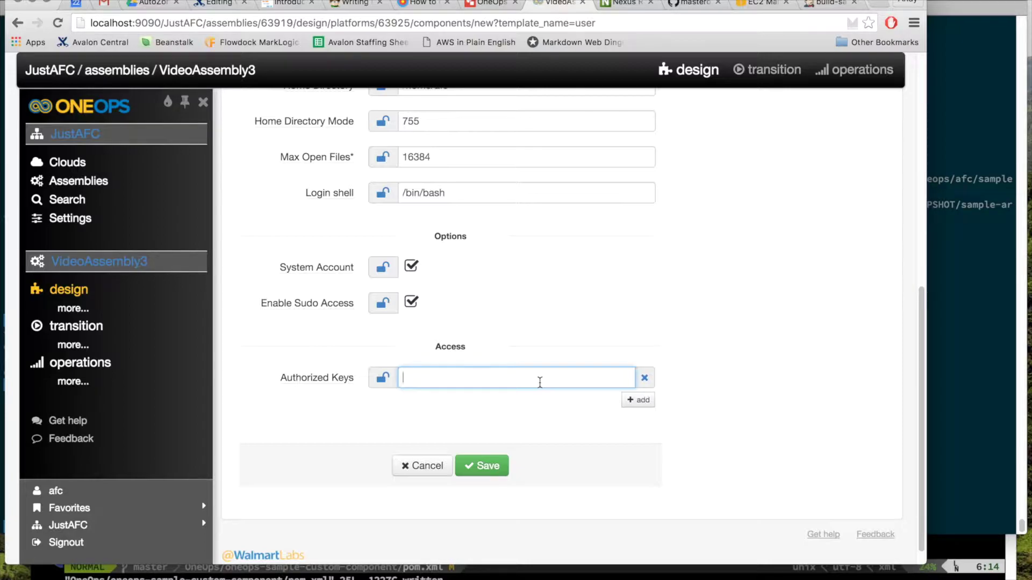
key(super+Tab)
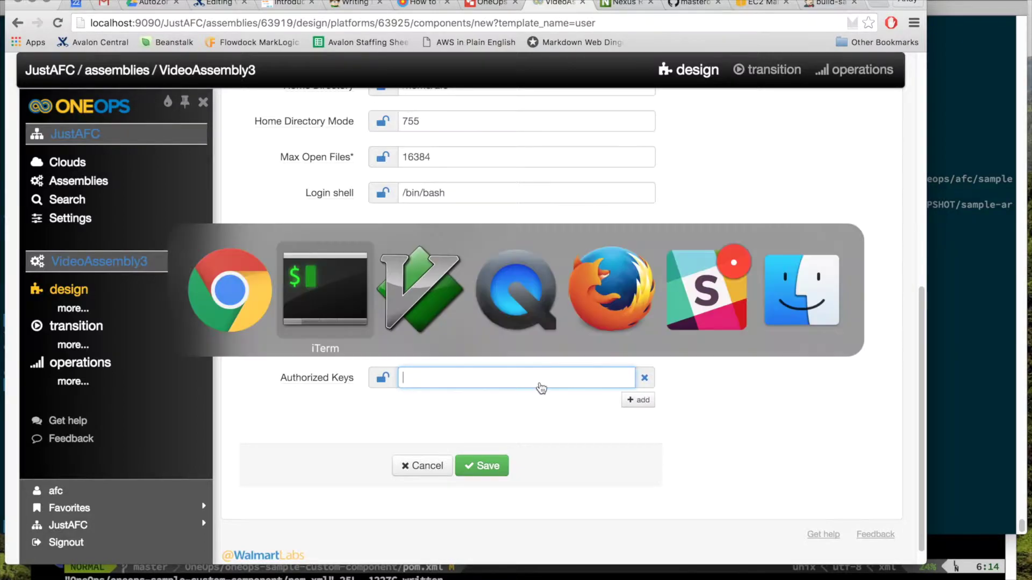
key(super+v)
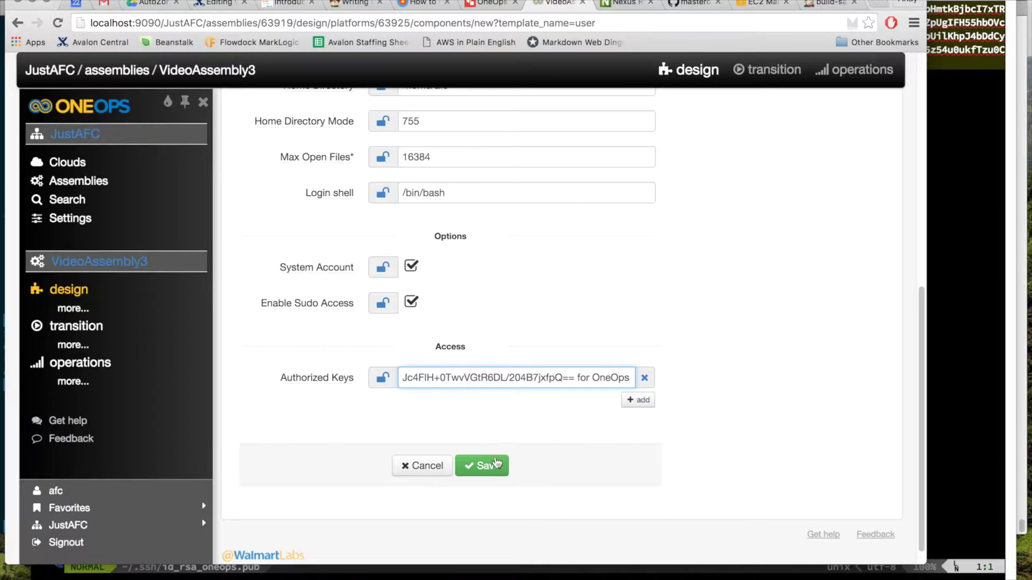
click(497, 463)
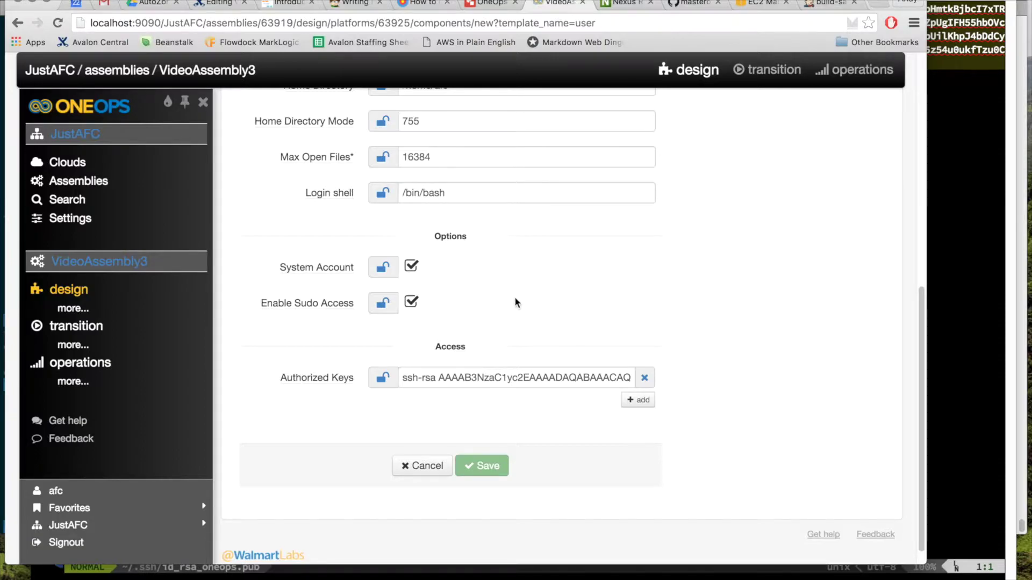
Step: Add an artifact component from CustomPlatform's Components list to bring up its form
scroll(586, 258, down, 10)
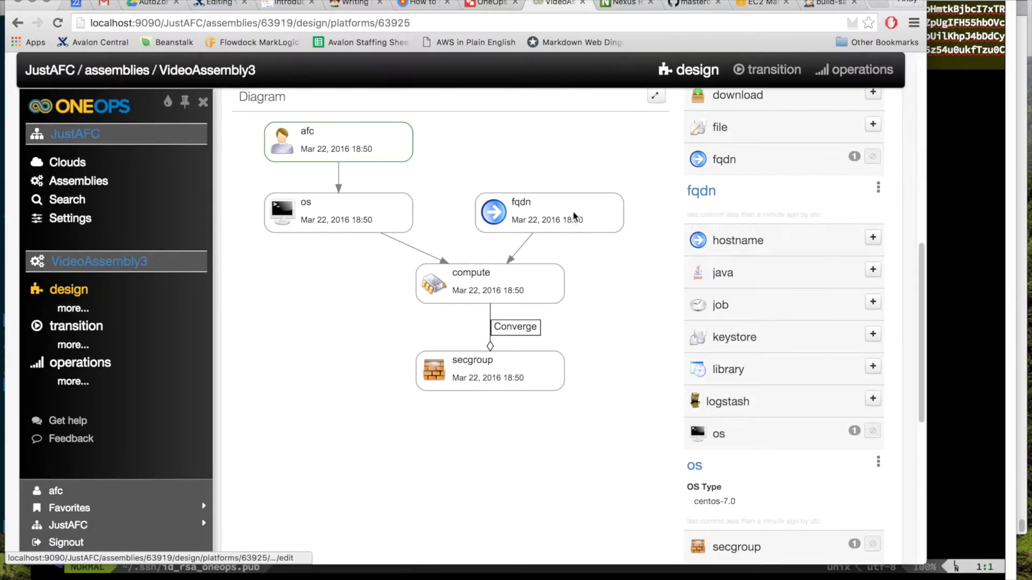
scroll(604, 210, up, 10)
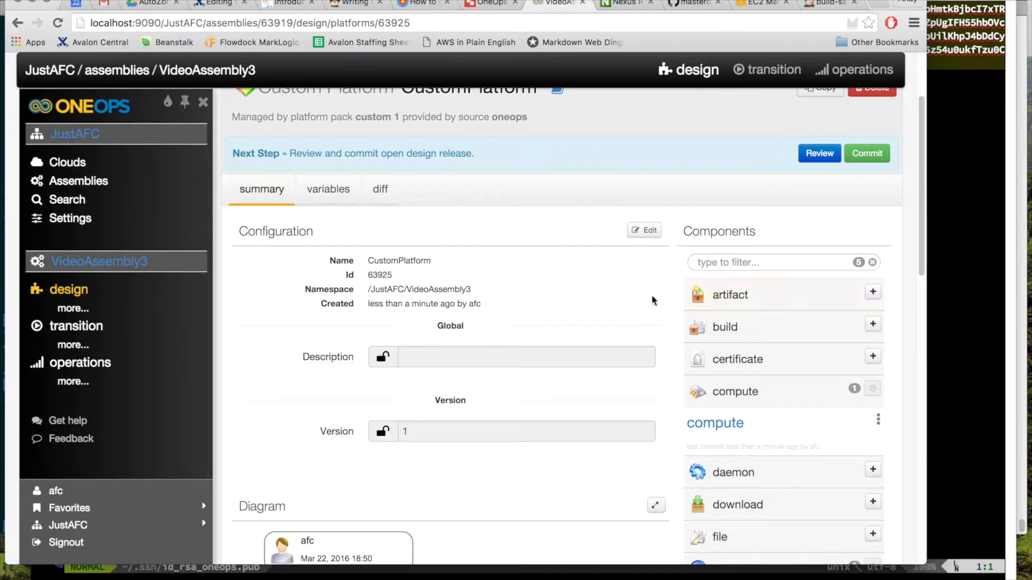
scroll(548, 283, down, 2)
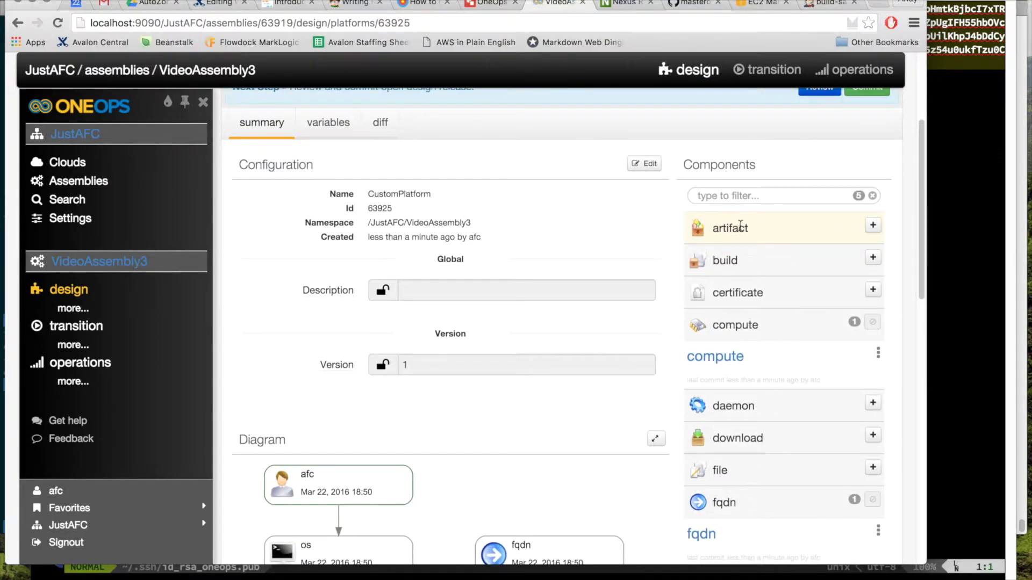
click(872, 227)
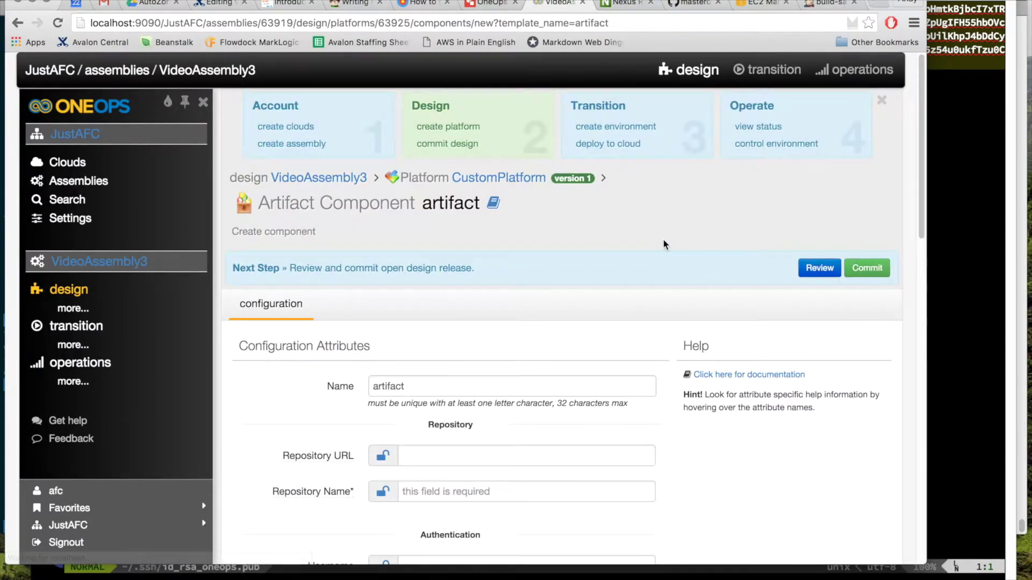
scroll(665, 244, down, 4)
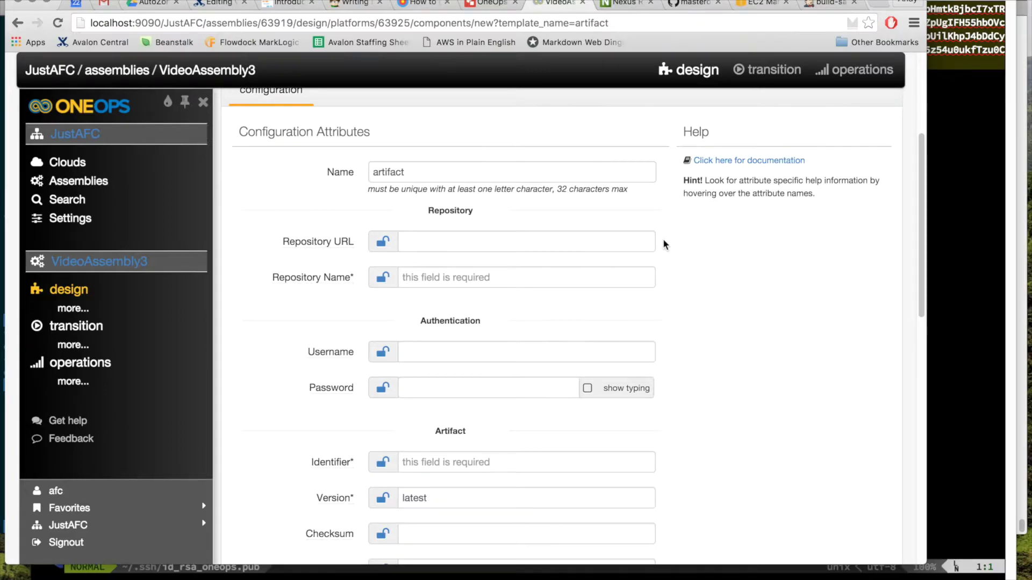
scroll(481, 194, up, 3)
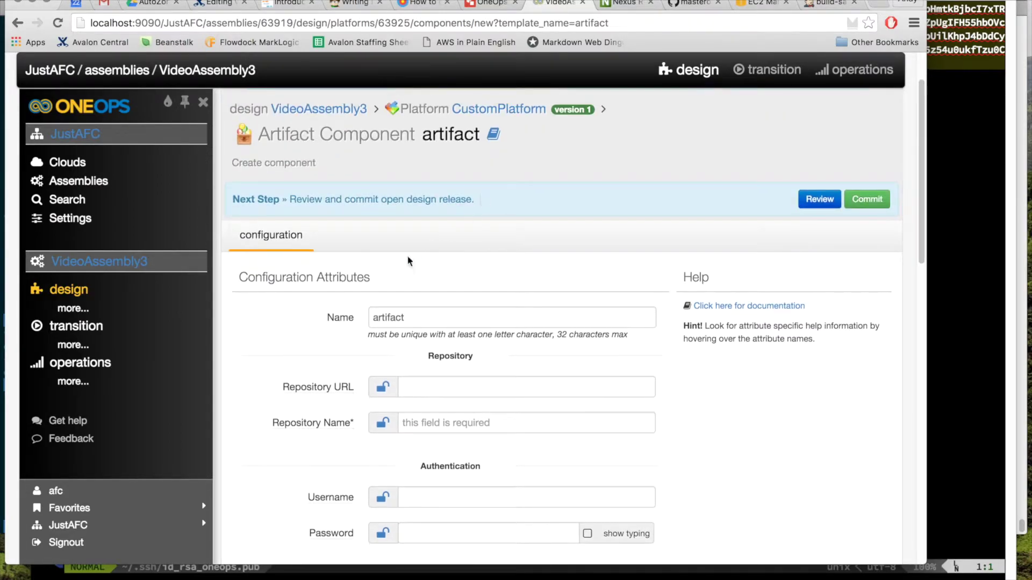
Step: Rename the artifact component to MyCustomArtifact
double_click(407, 317)
text(M)
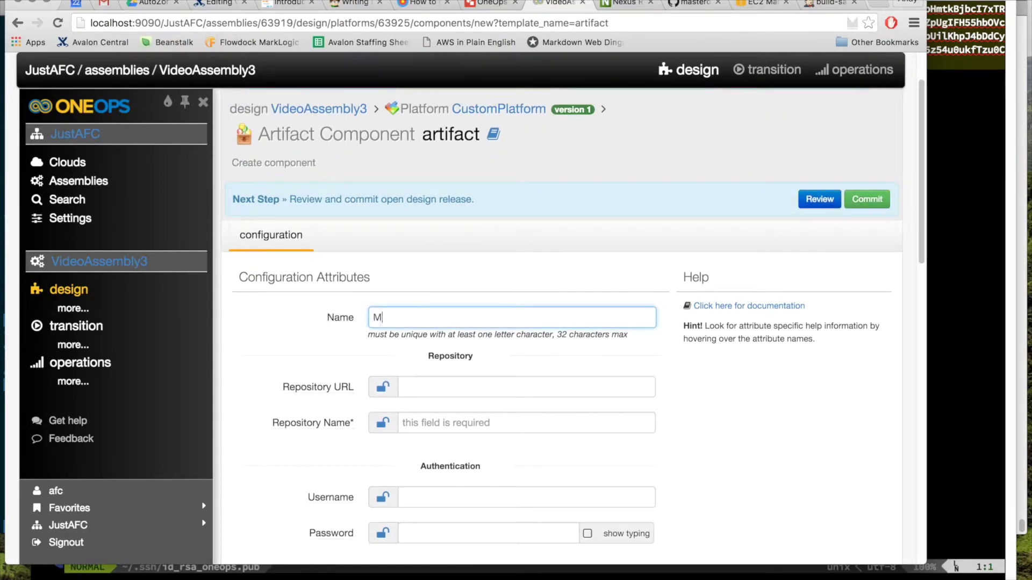
text(yCustomArtifact)
key(Tab)
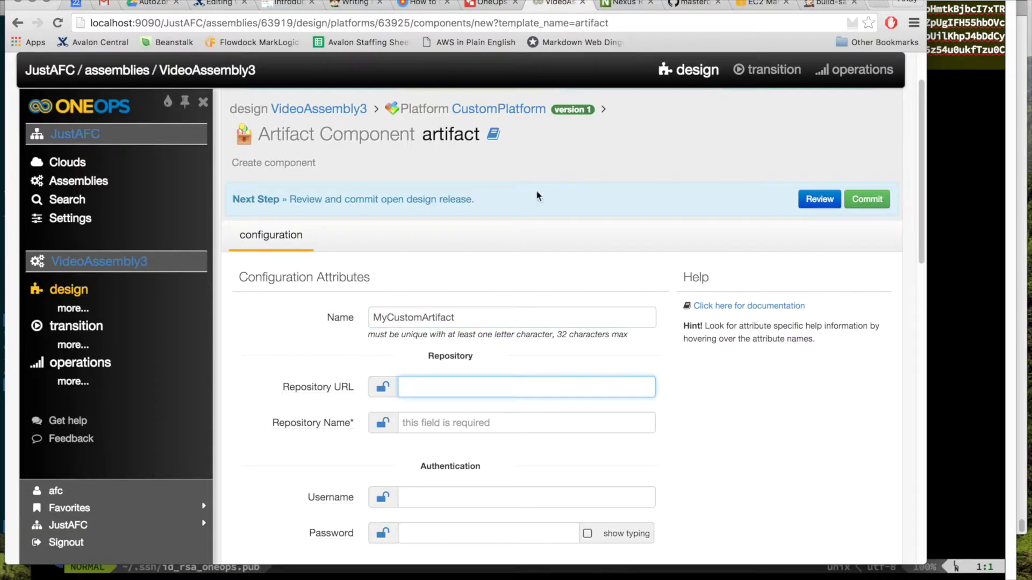
scroll(413, 374, down, 3)
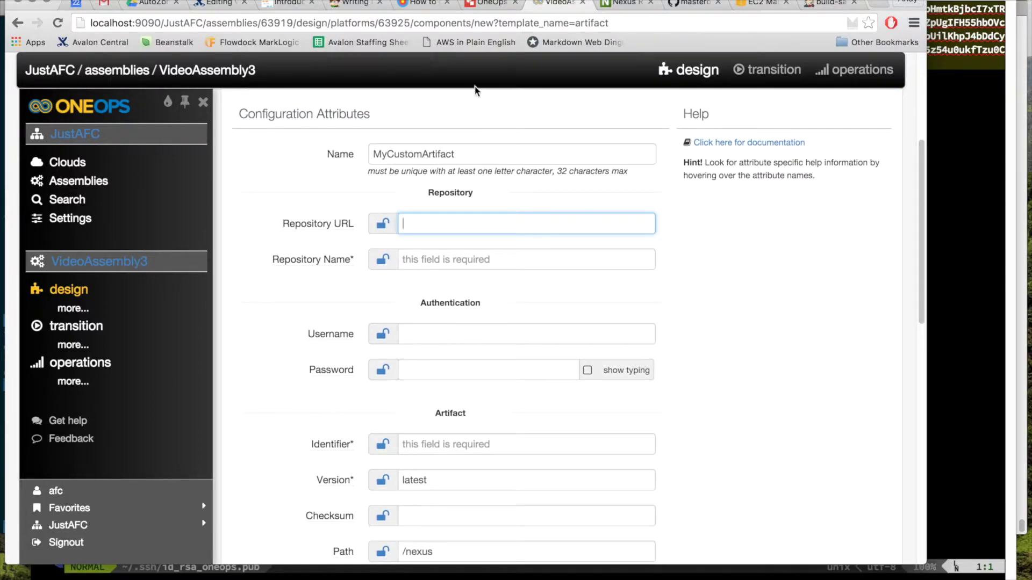
Step: Point out the Nexus Artifact Repository in the diagram, then switch to Nexus Repository Manager
click(487, 5)
click(670, 266)
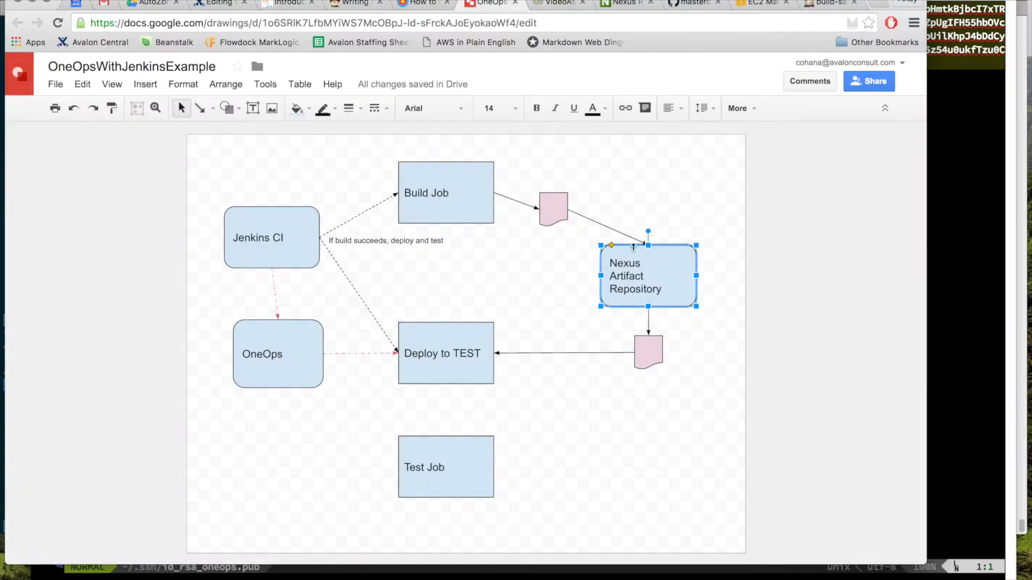
click(559, 5)
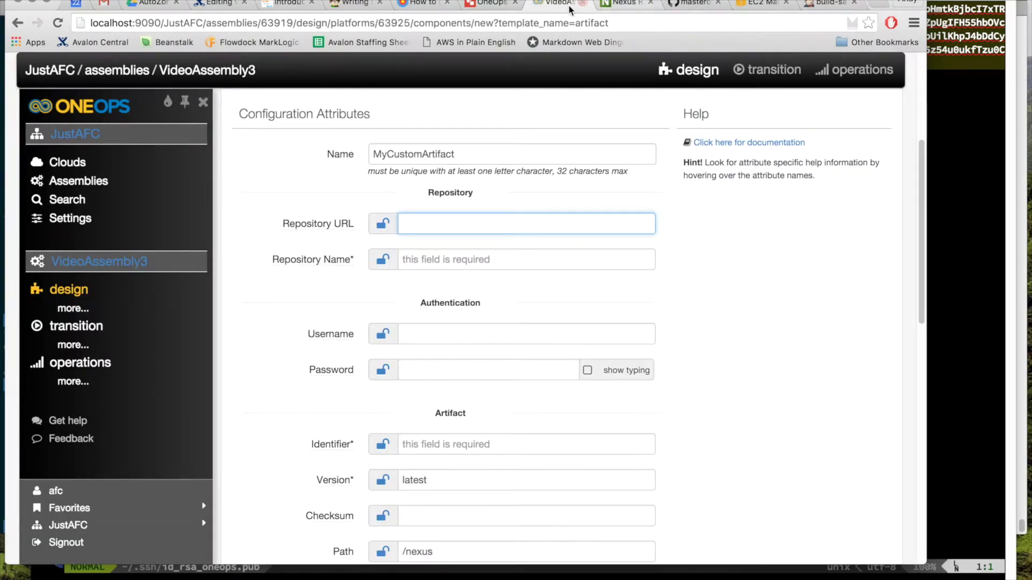
click(621, 3)
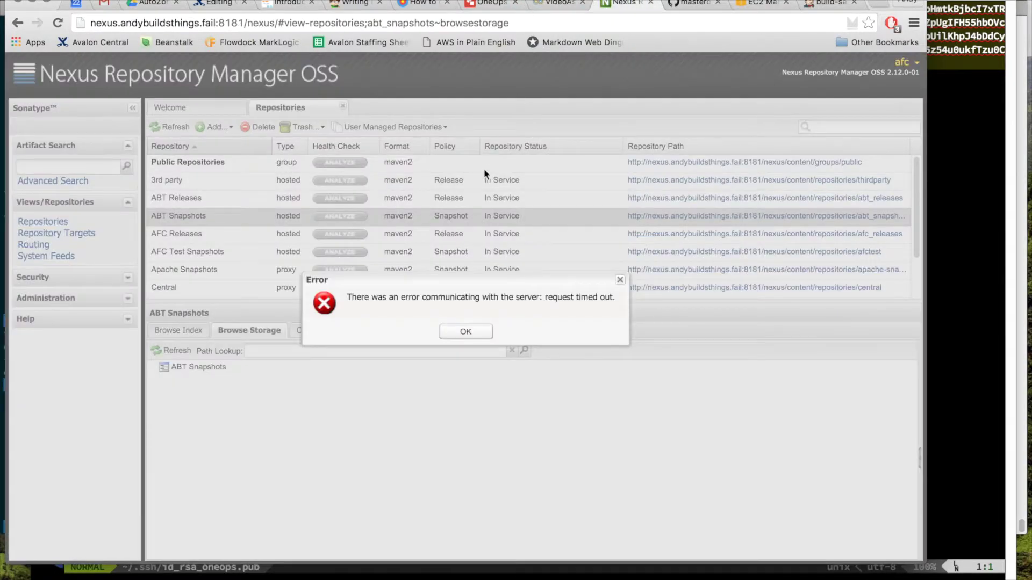
Step: Dismiss the timeout and 401 Unauthorized errors and log the afc user out of Nexus
click(448, 331)
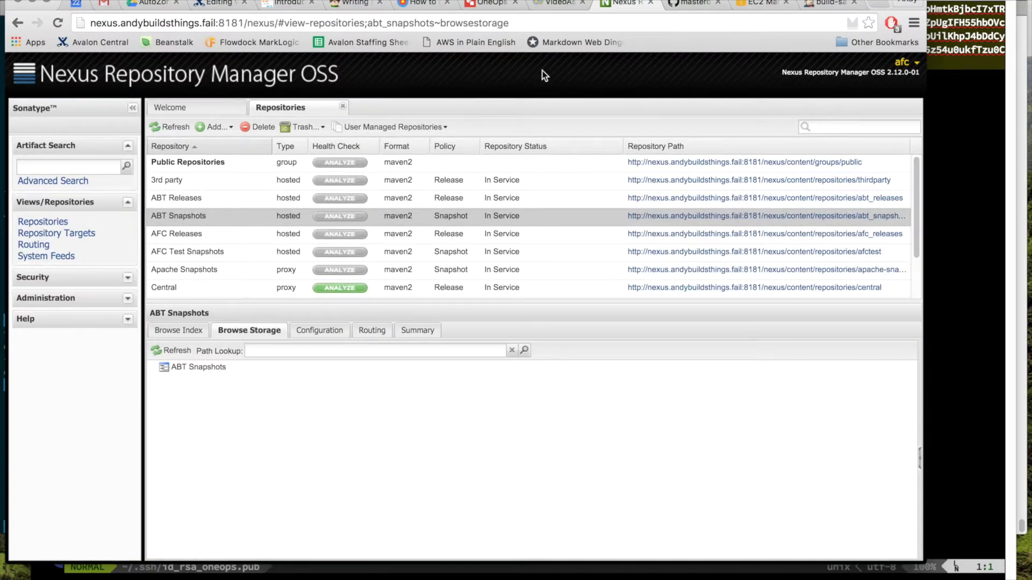
click(171, 127)
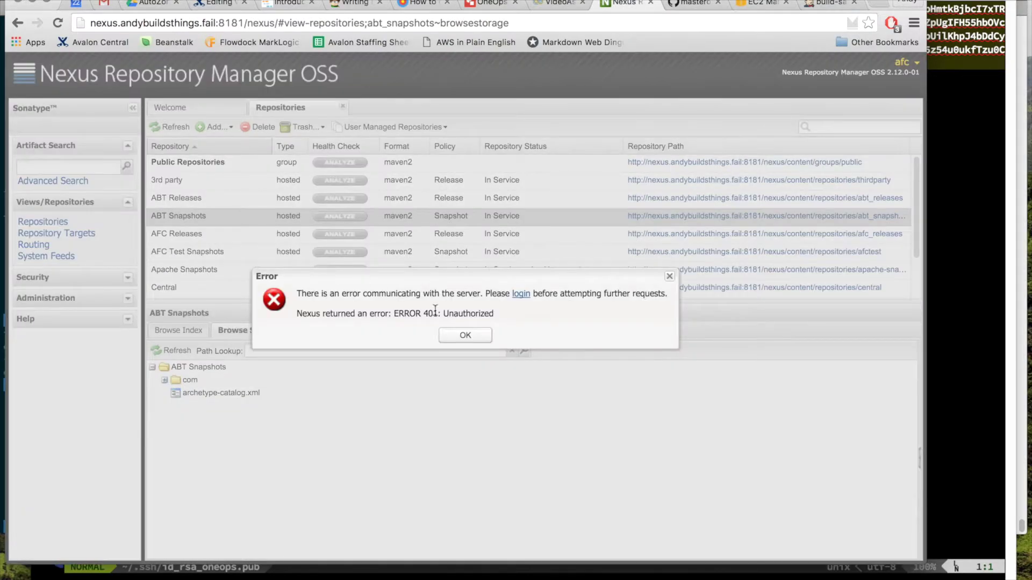
click(466, 335)
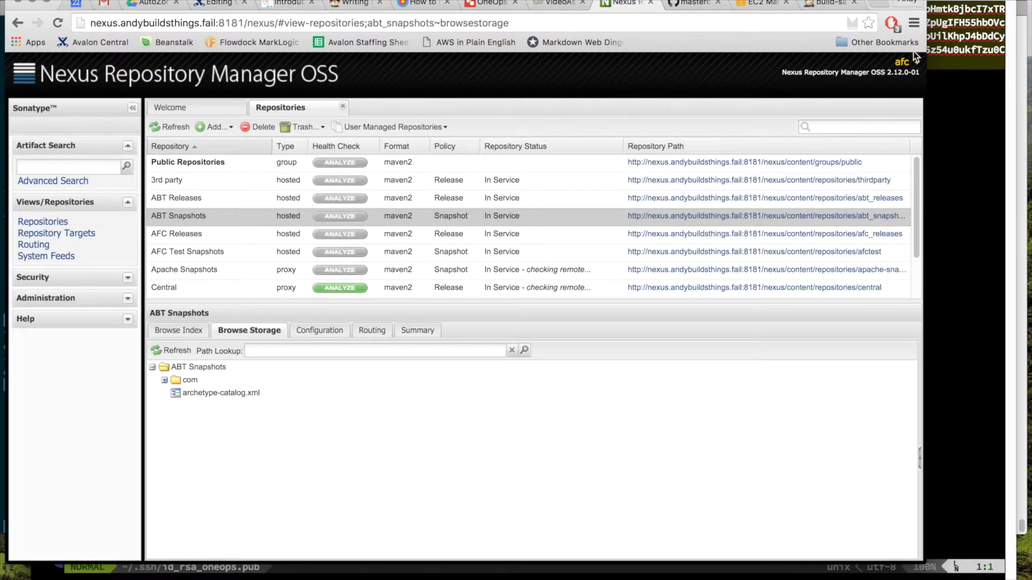
click(905, 65)
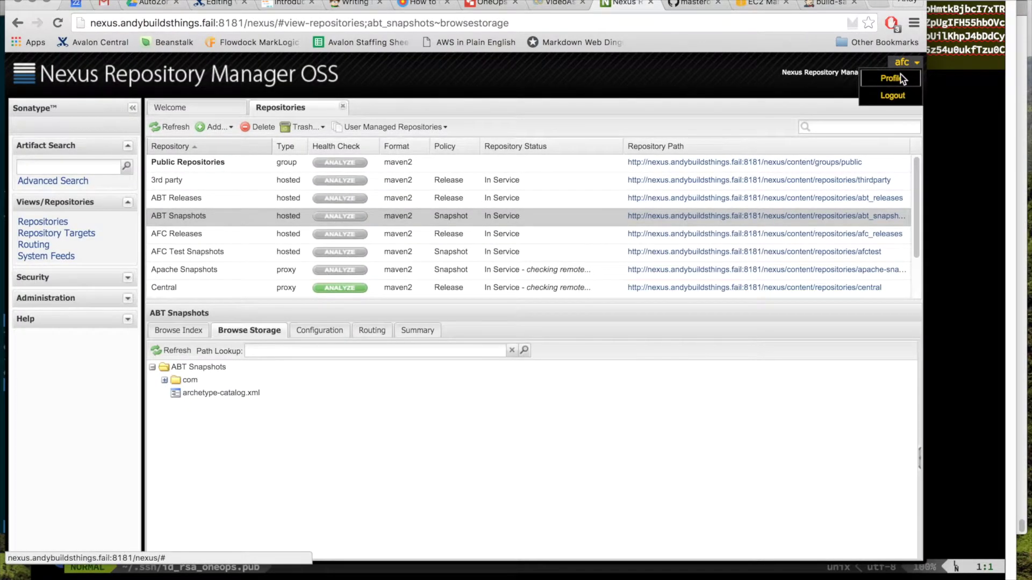
click(892, 95)
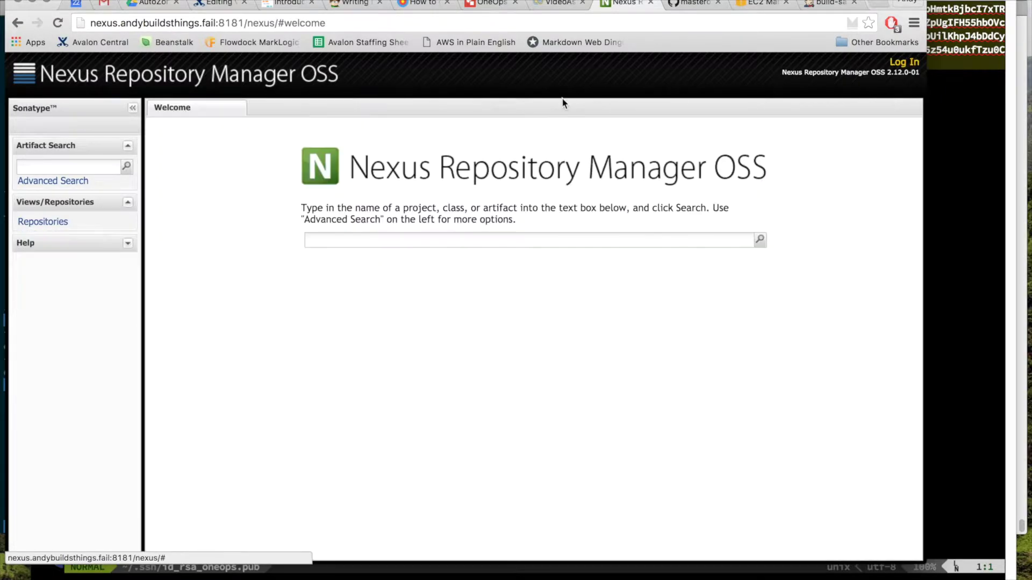
Step: Browse ABT Snapshots storage to com/avalonconsult/oneops/afc/sample-artifact's snapshot versions
click(44, 222)
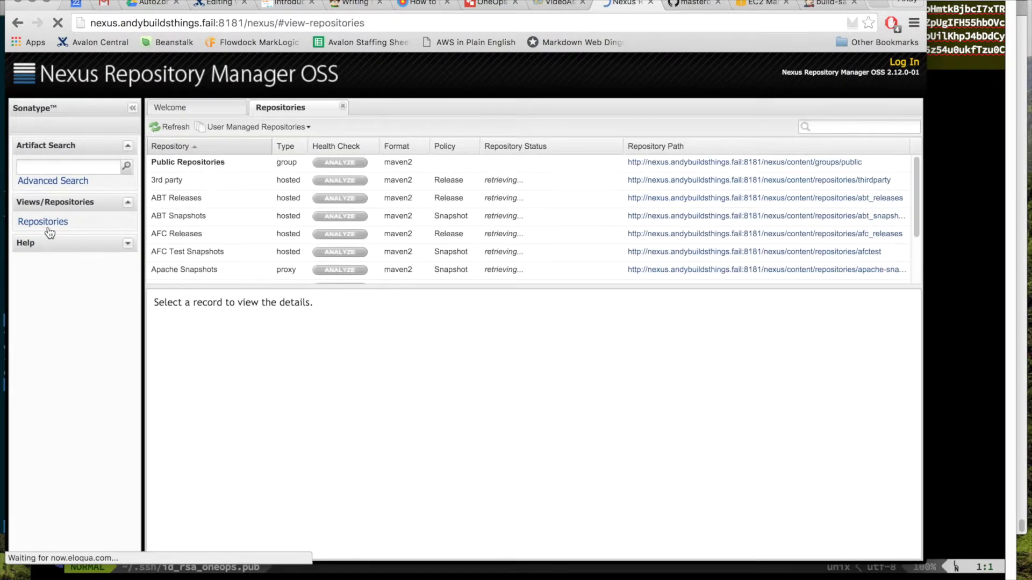
click(201, 216)
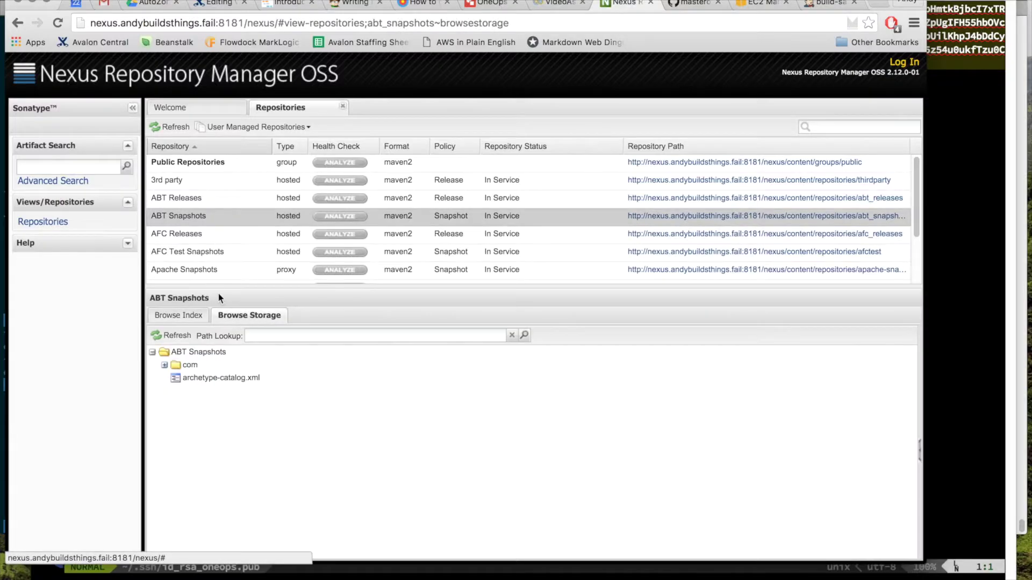
click(164, 365)
click(181, 377)
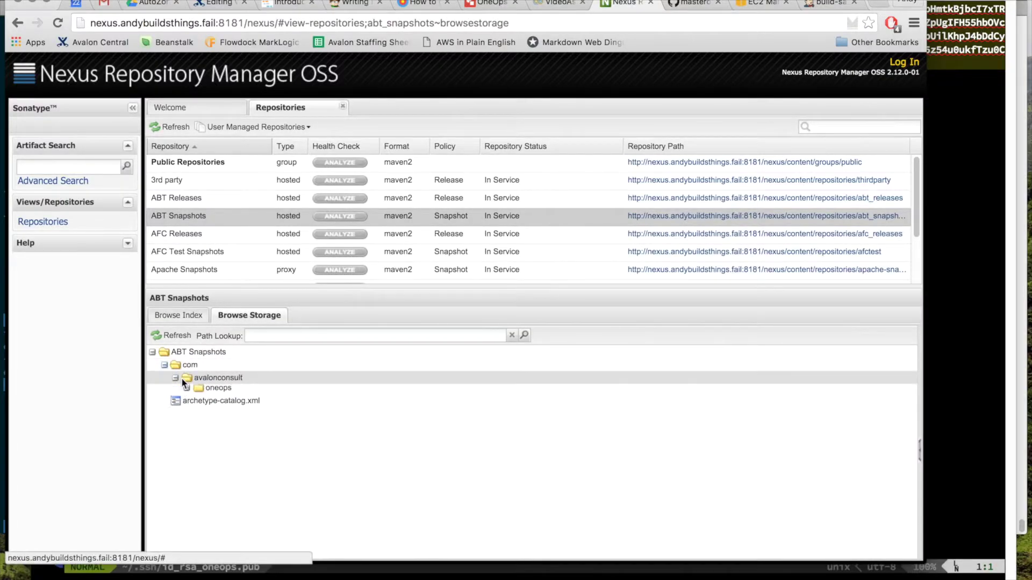
click(187, 387)
click(199, 403)
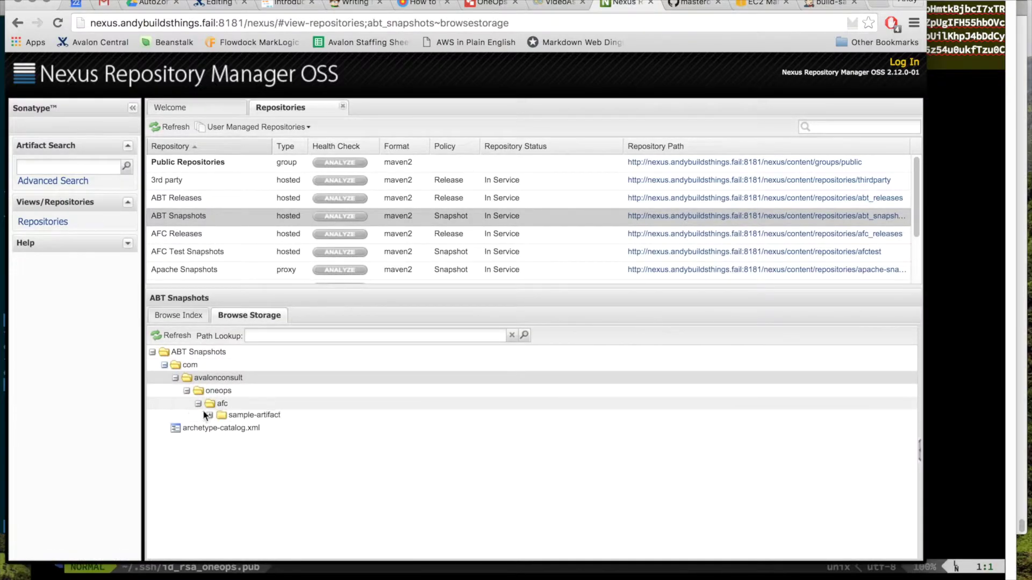
click(207, 416)
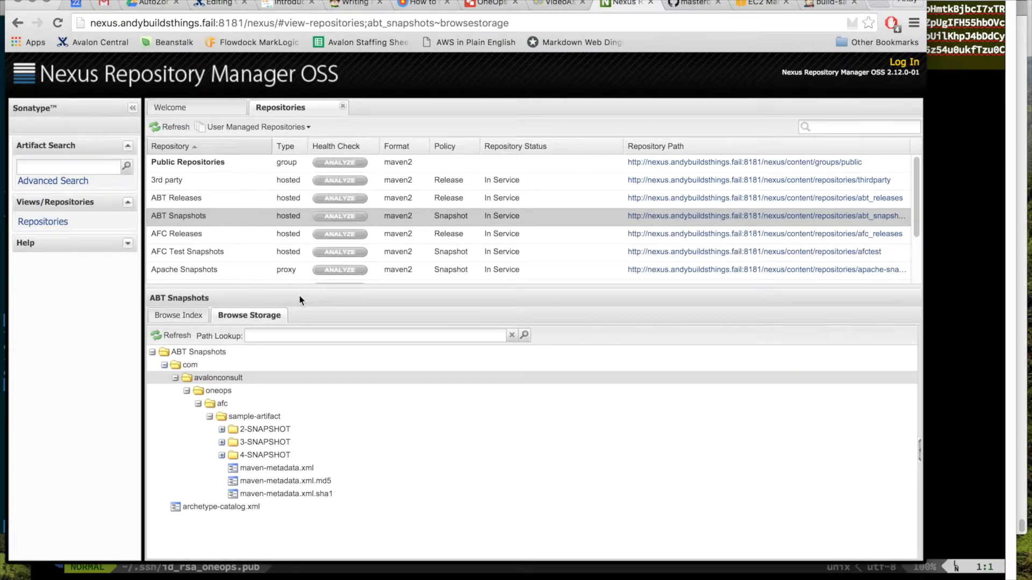
Step: Return to the VideoAssembly3 MyCustomArtifact form in OneOps
key(super+Tab)
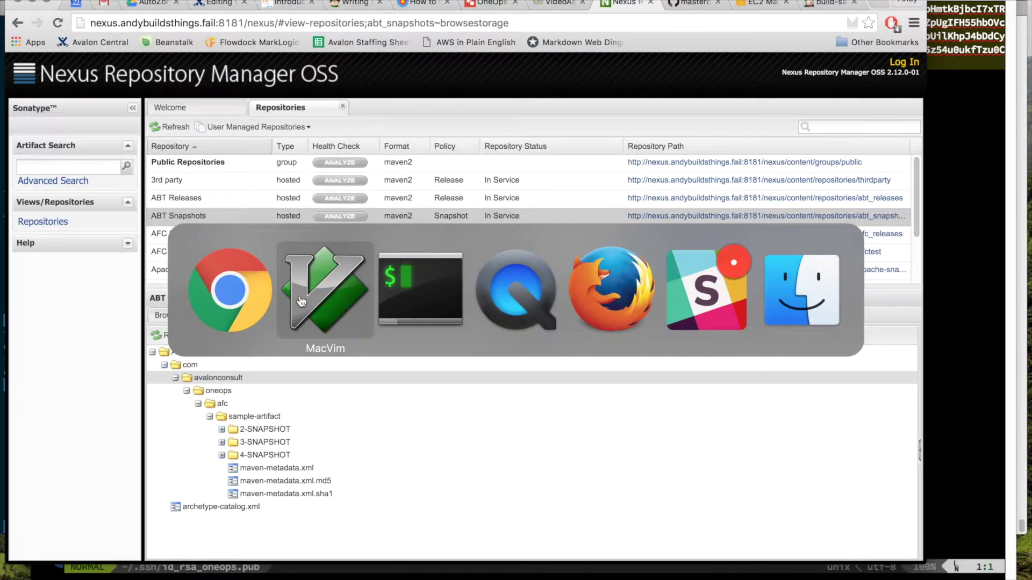
key(super+Tab)
key(super+Tab)
key(super+Tab)
key(super+Tab)
key(super+Tab)
key(super+Tab)
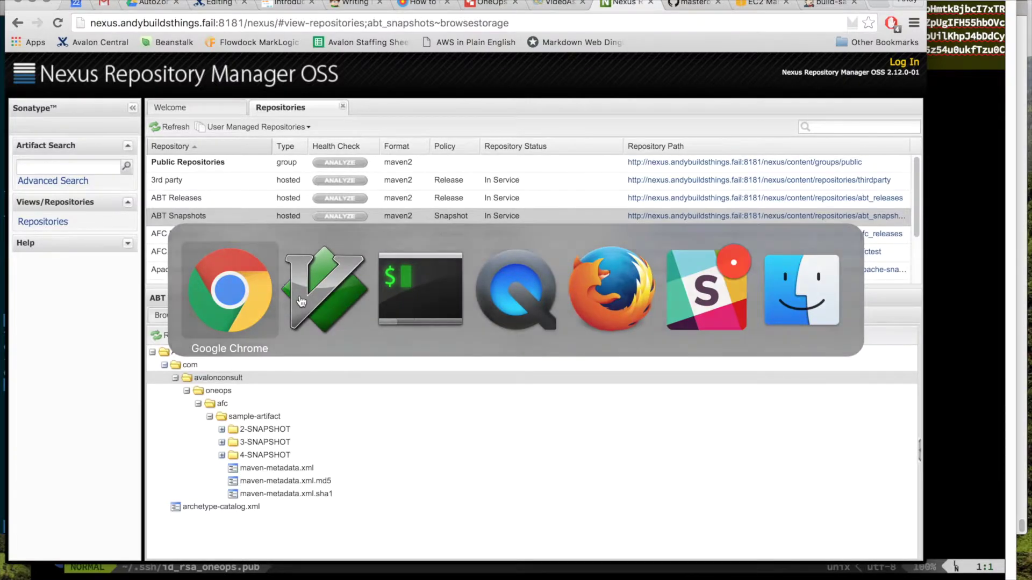
click(551, 5)
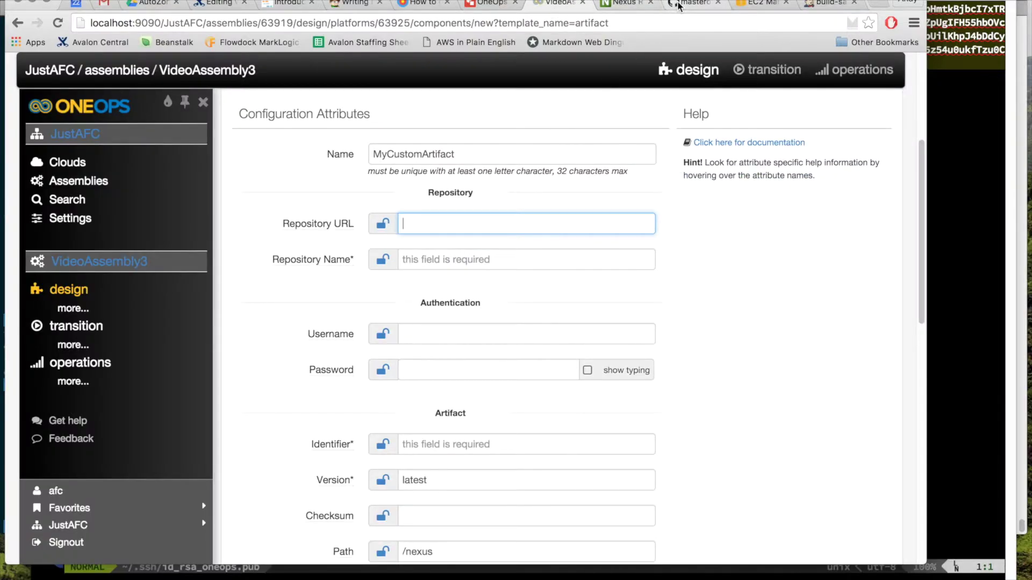
click(607, 7)
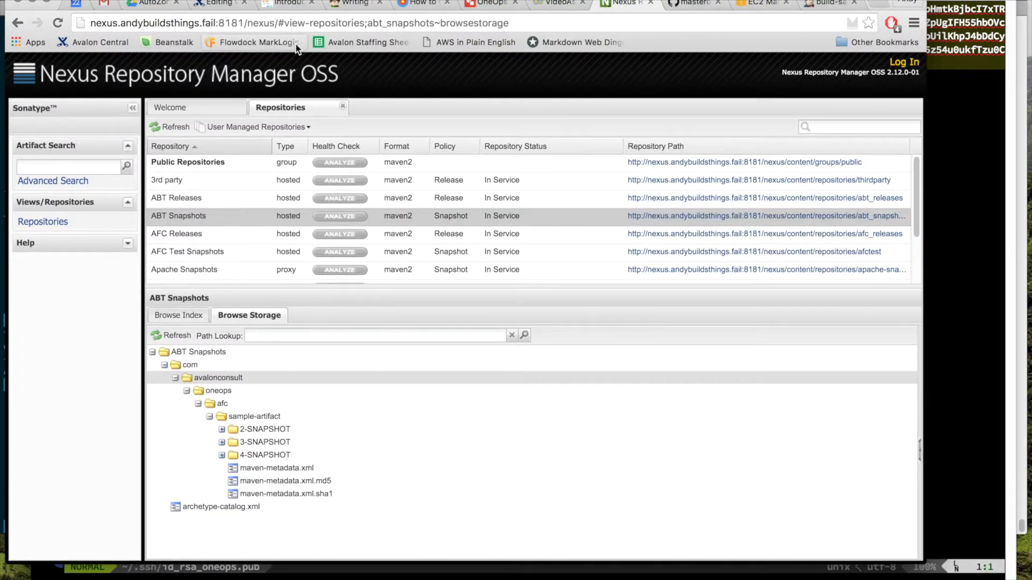
drag(276, 23, 65, 24)
key(super+c)
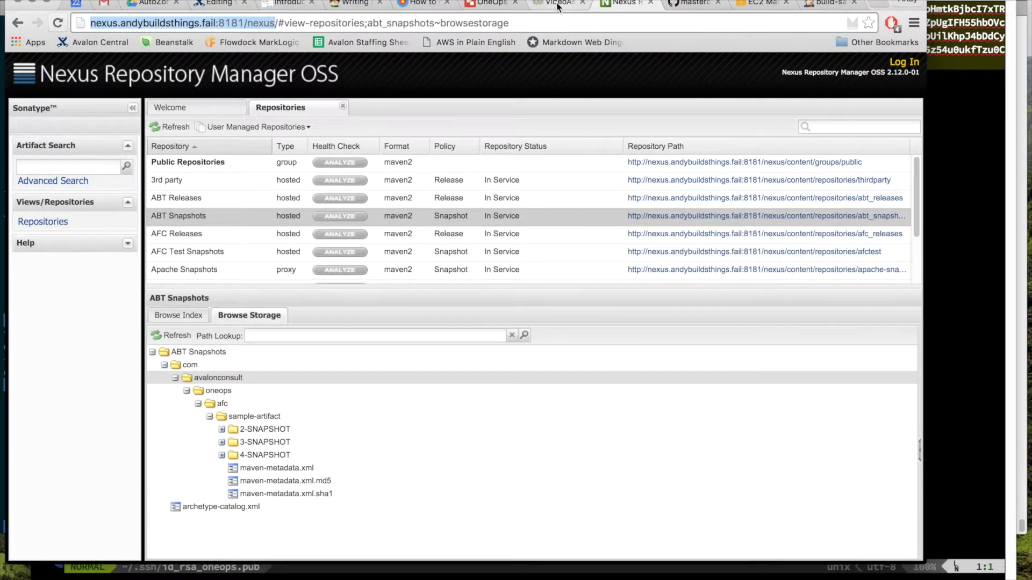
click(557, 5)
key(super+v)
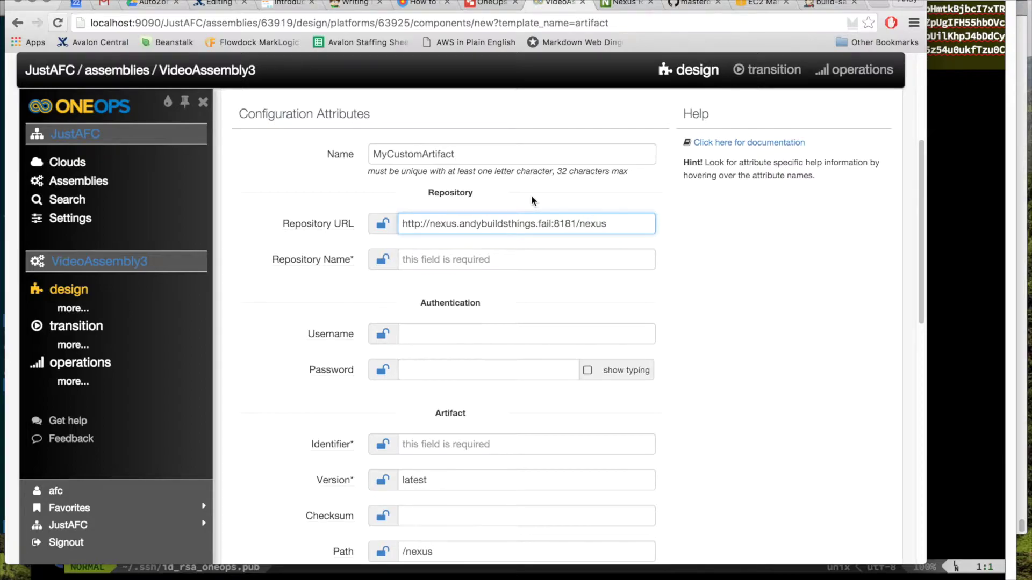
click(616, 6)
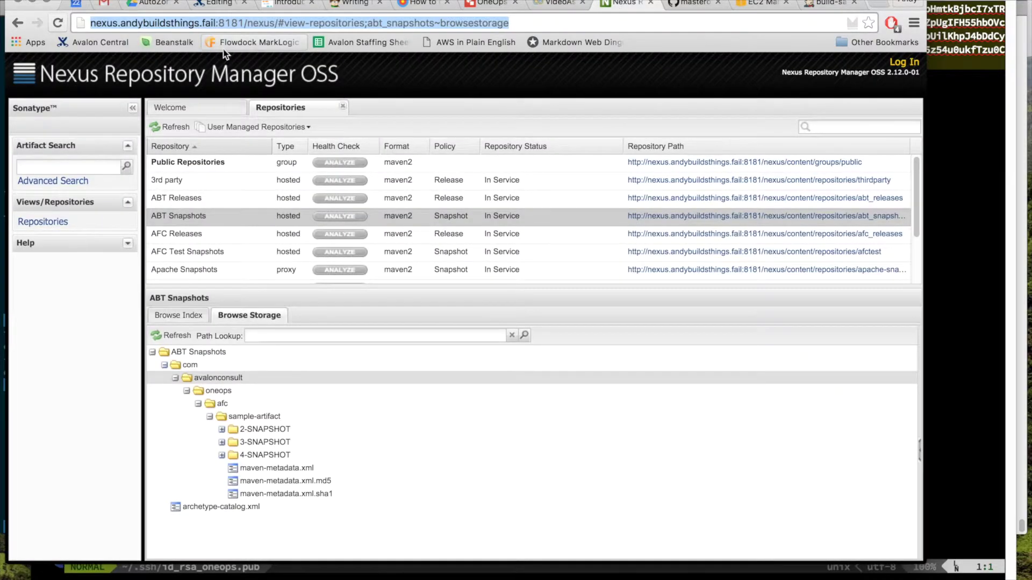
click(277, 22)
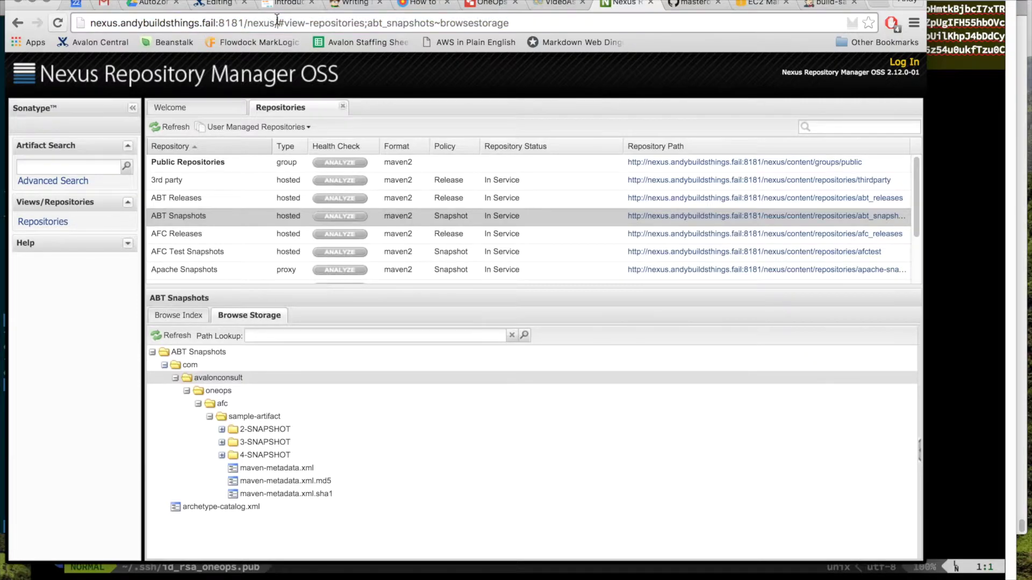
double_click(266, 24)
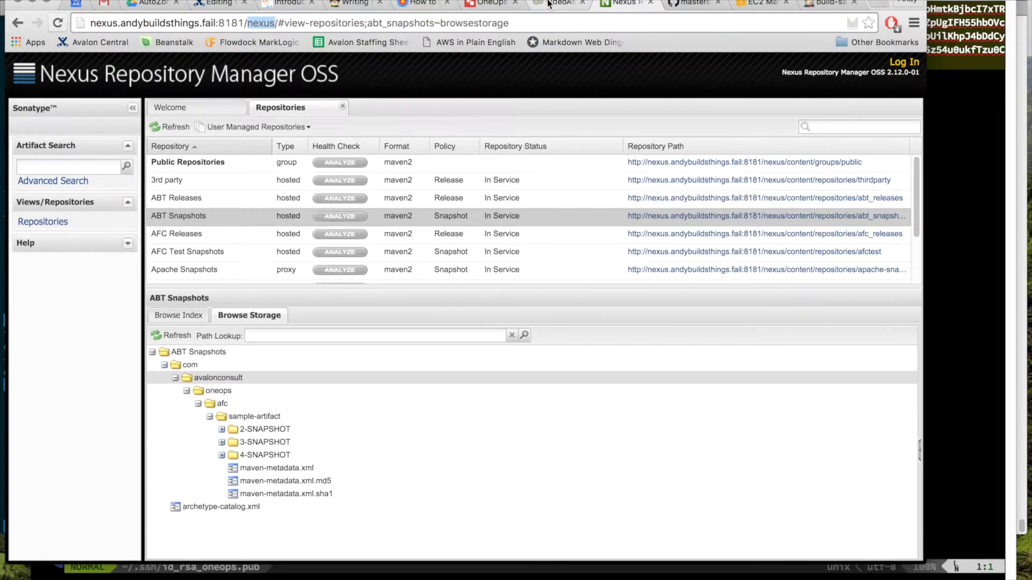
click(556, 3)
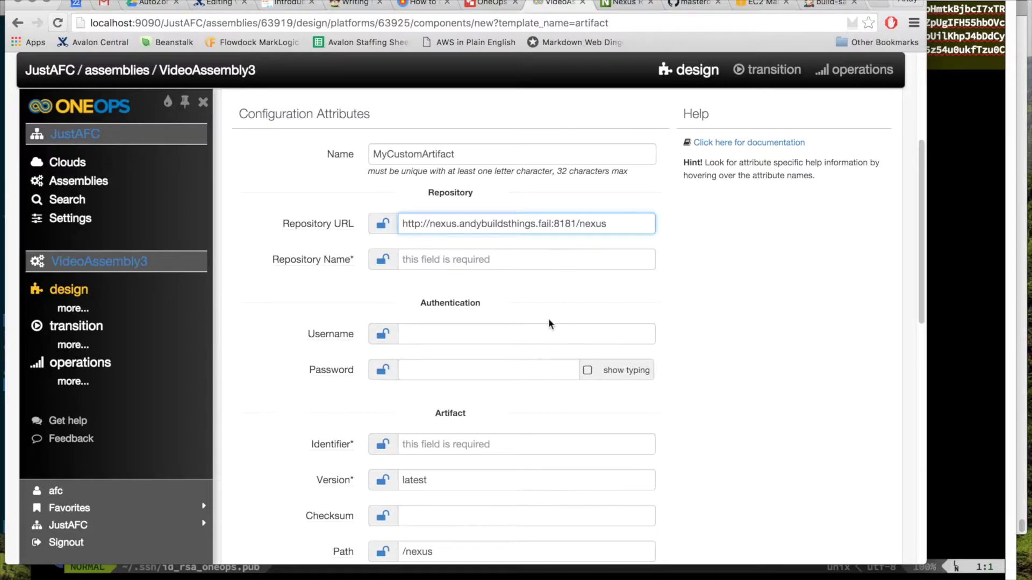
scroll(548, 321, down, 1)
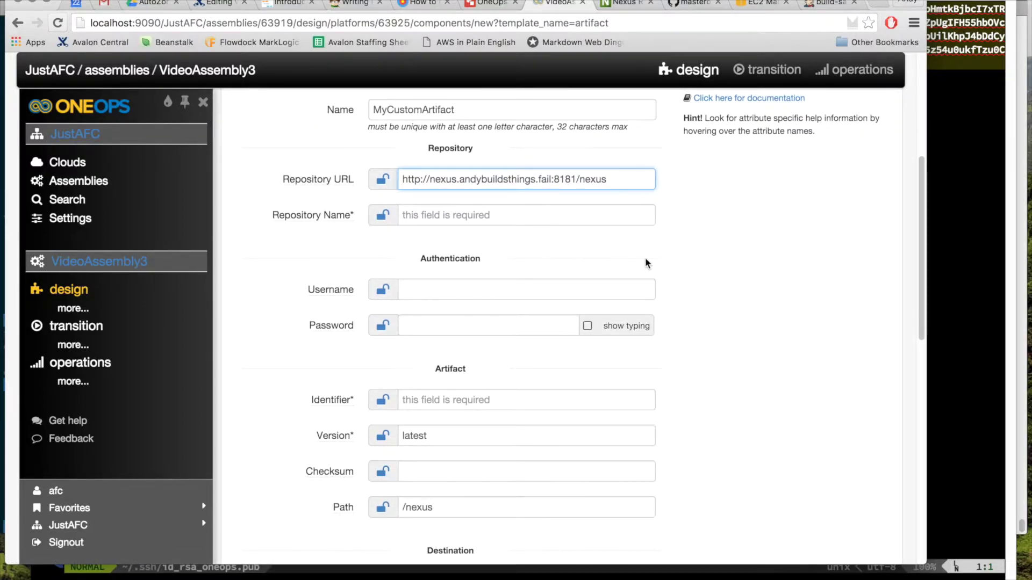
Step: Enter abt_snapshots as Repository Name after checking the name in Nexus
click(507, 216)
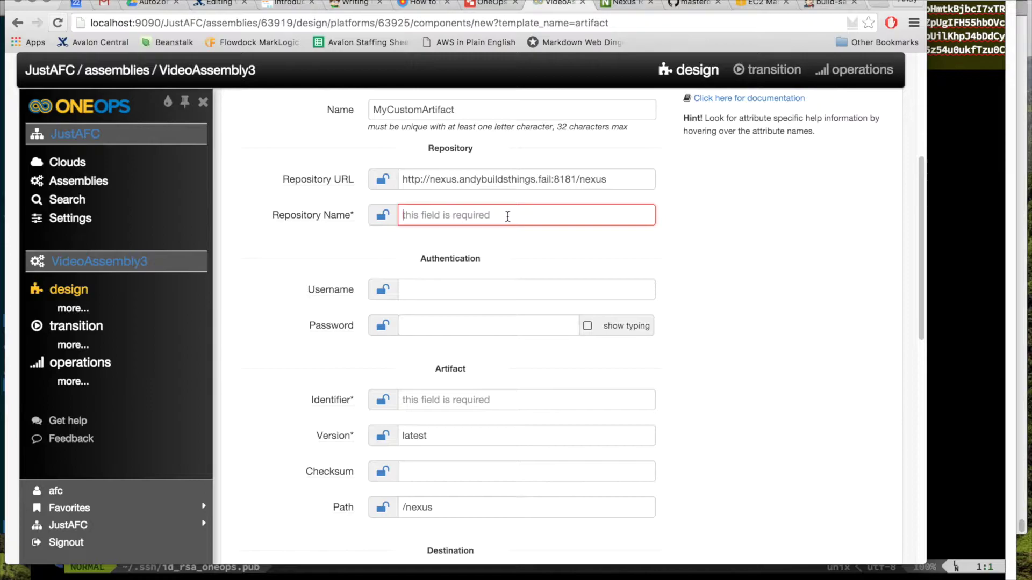
click(621, 4)
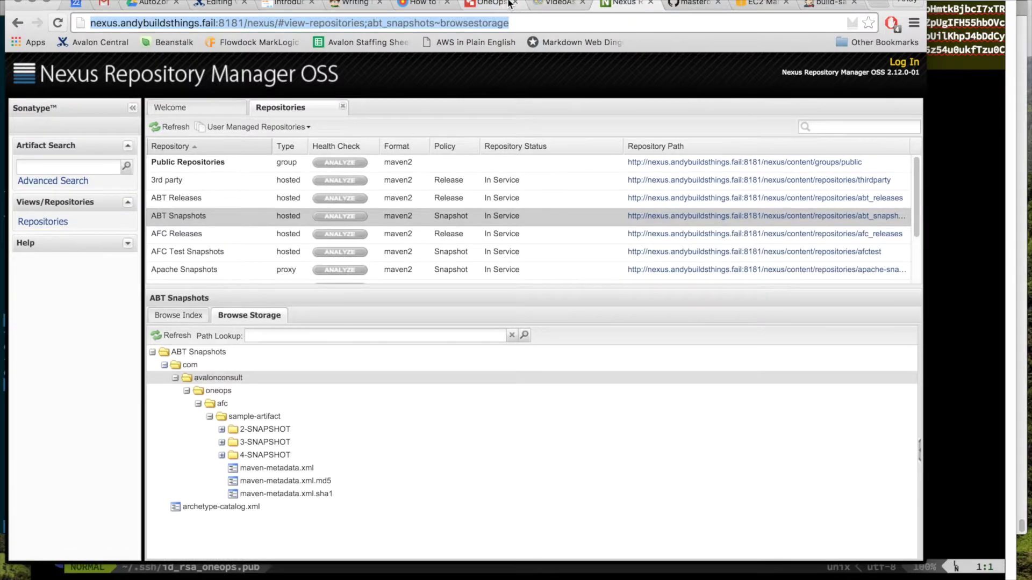
click(548, 4)
text(a)
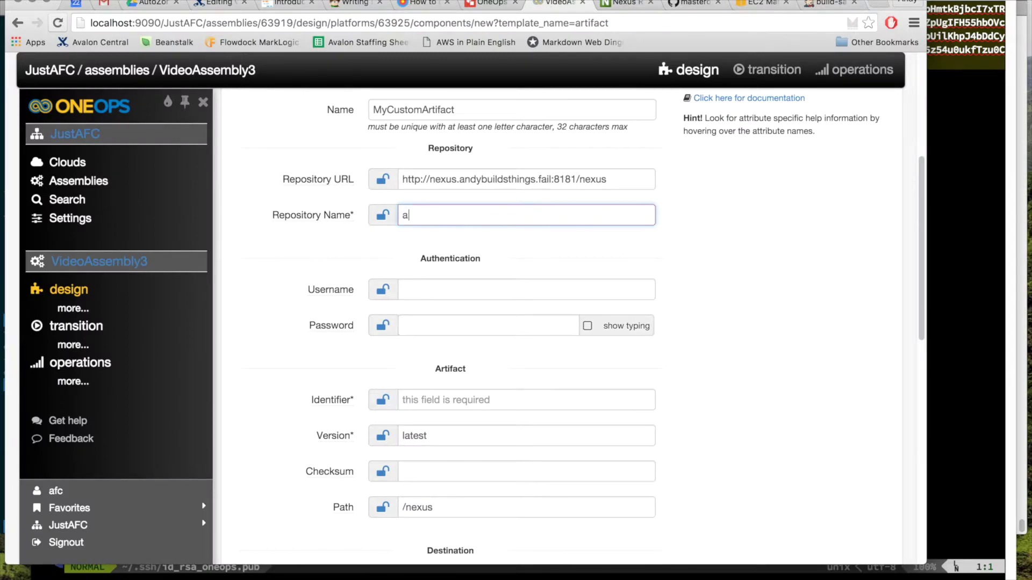
text(bs_sno)
text(apshots)
key(Tab)
key(Tab)
key(Tab)
key(Tab)
scroll(649, 288, down, 3)
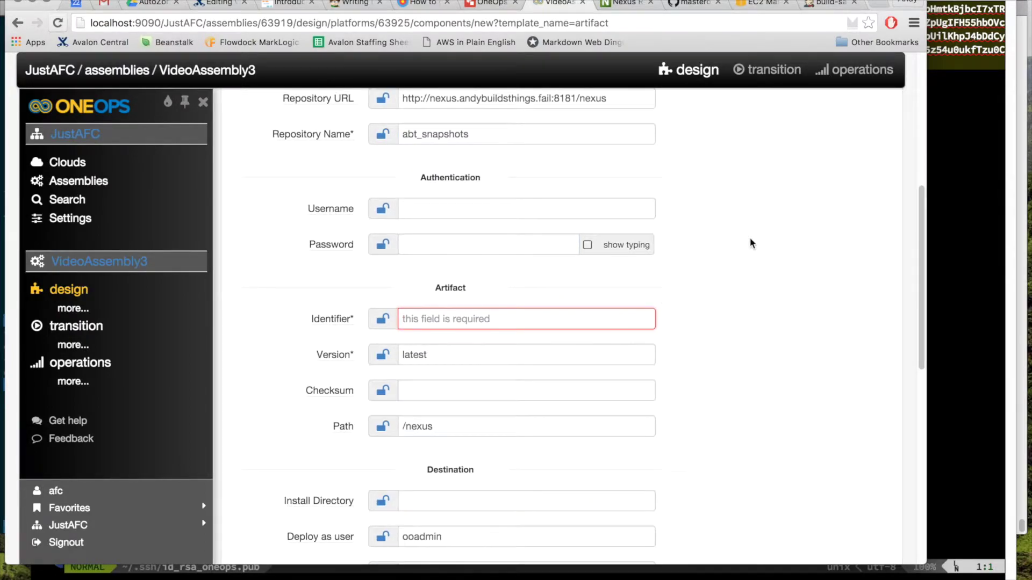
scroll(750, 239, down, 2)
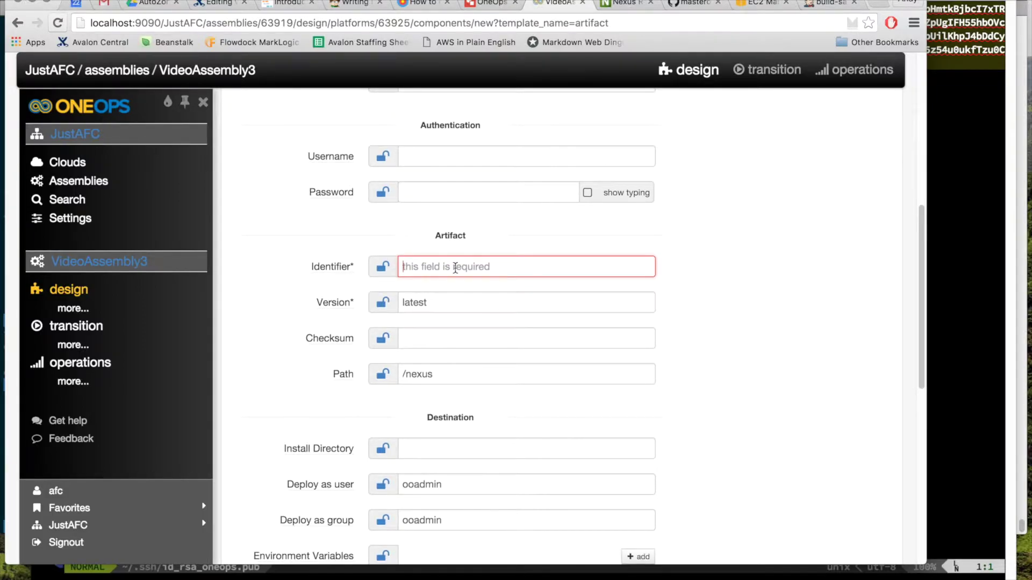
Step: Build Identifier com.avalonconsult.oneops.afc:sample-artifact:jar from pom.xml's groupId and artifactId
key(super+Tab)
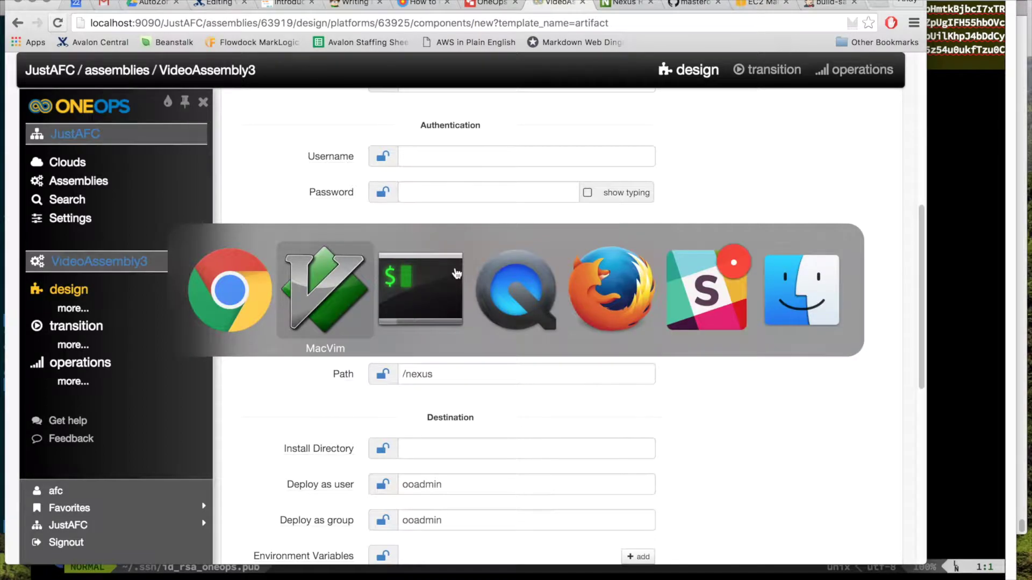
drag(322, 63, 208, 66)
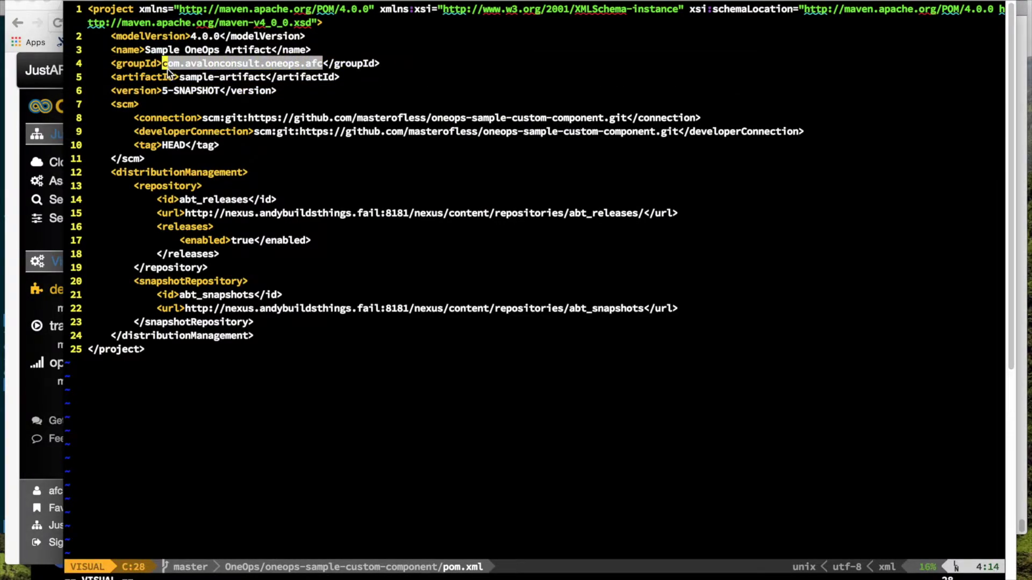
key(super+c)
key(super+Tab)
key(super+v)
text(:)
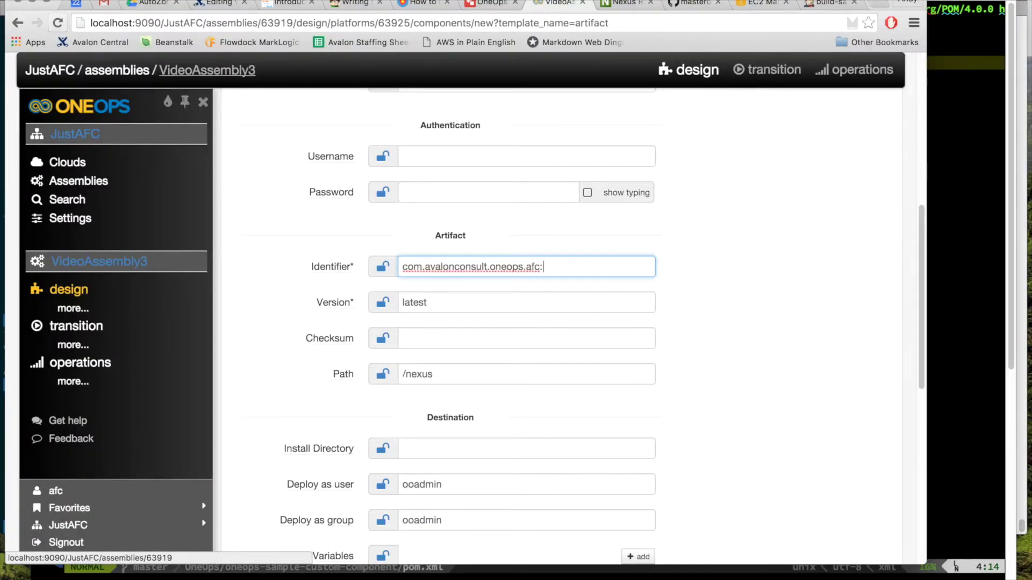
key(super+Tab)
drag(263, 78, 181, 78)
key(super+c)
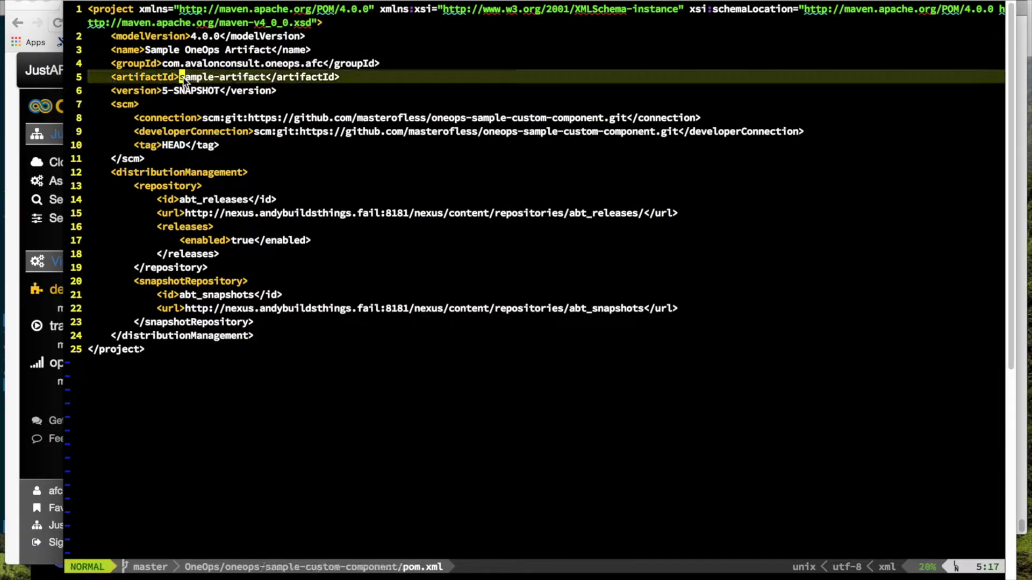
key(super+Tab)
key(super+v)
text(:ja)
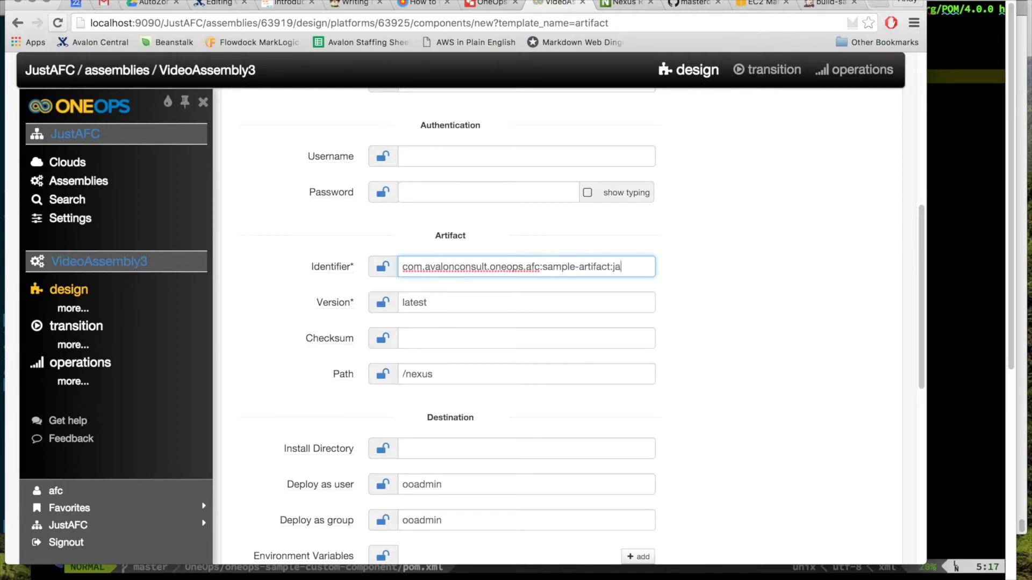
Step: Set the artifact Version to 5-SNAPSHOT
key(Tab)
text(5-SNAPSHOT)
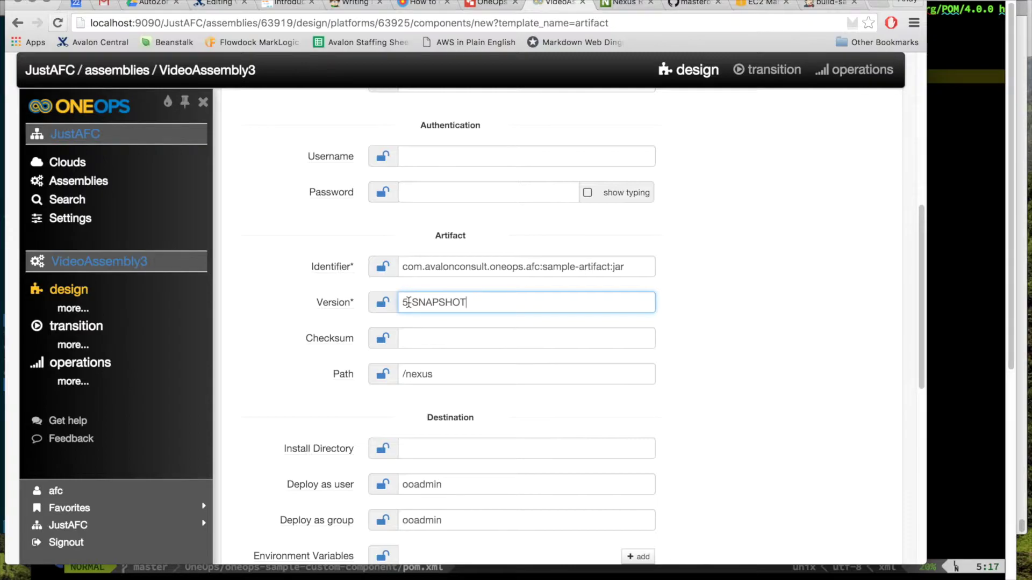
click(473, 339)
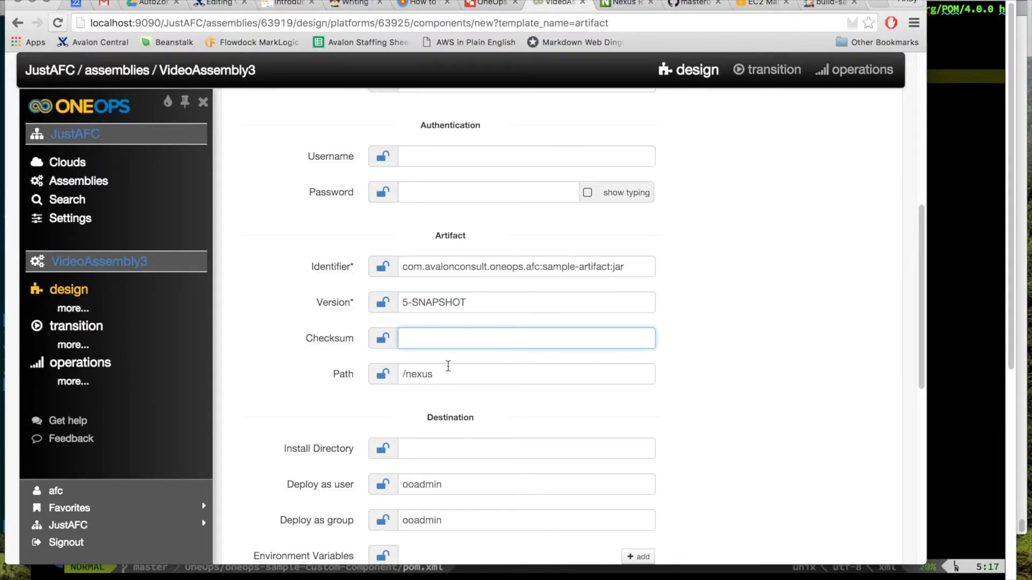
Step: Go through the Path and install directory fields down to Deploy as user
click(500, 376)
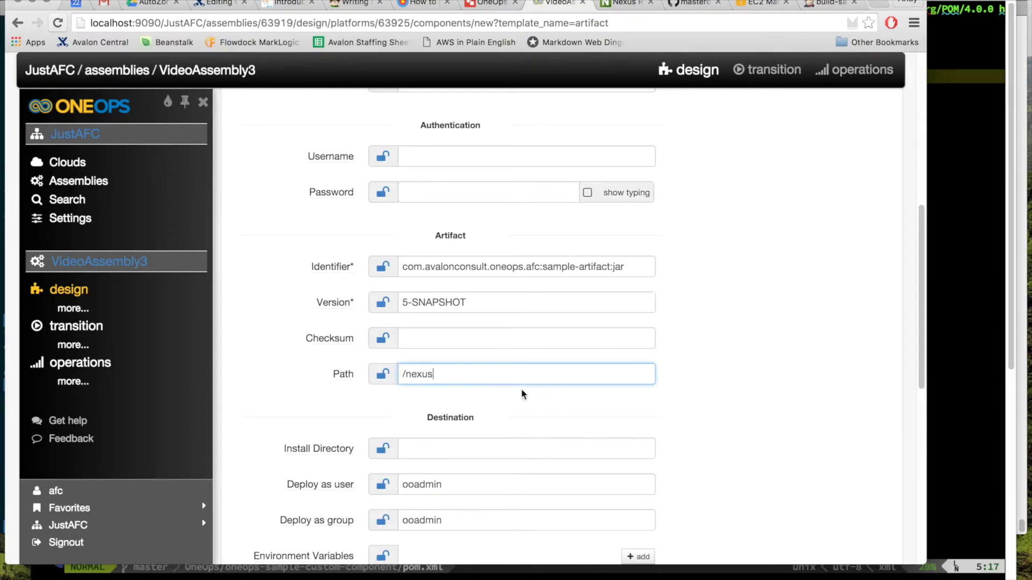
scroll(520, 388, up, 3)
click(603, 136)
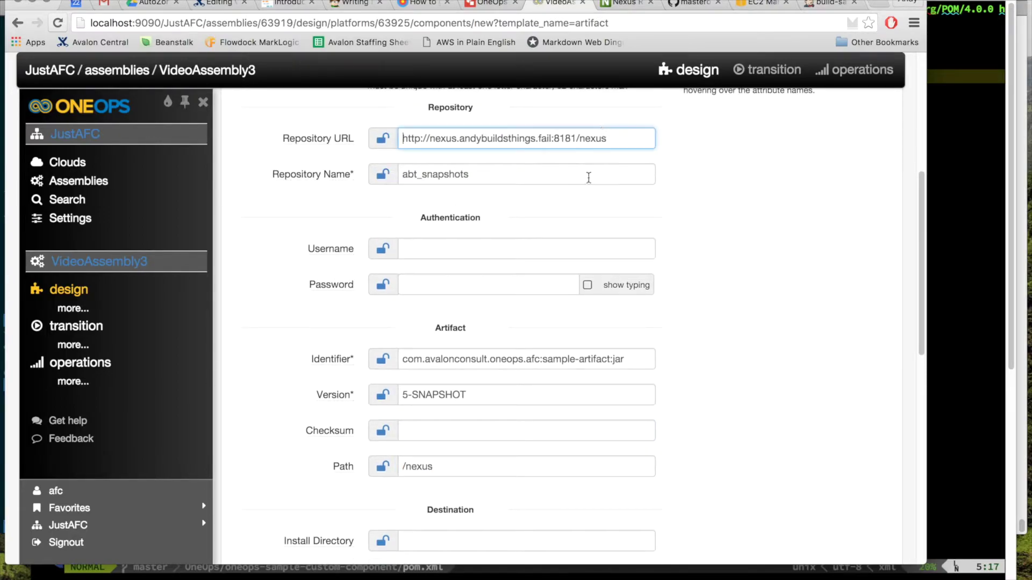
click(477, 466)
scroll(591, 420, down, 3)
click(507, 378)
scroll(507, 378, down, 3)
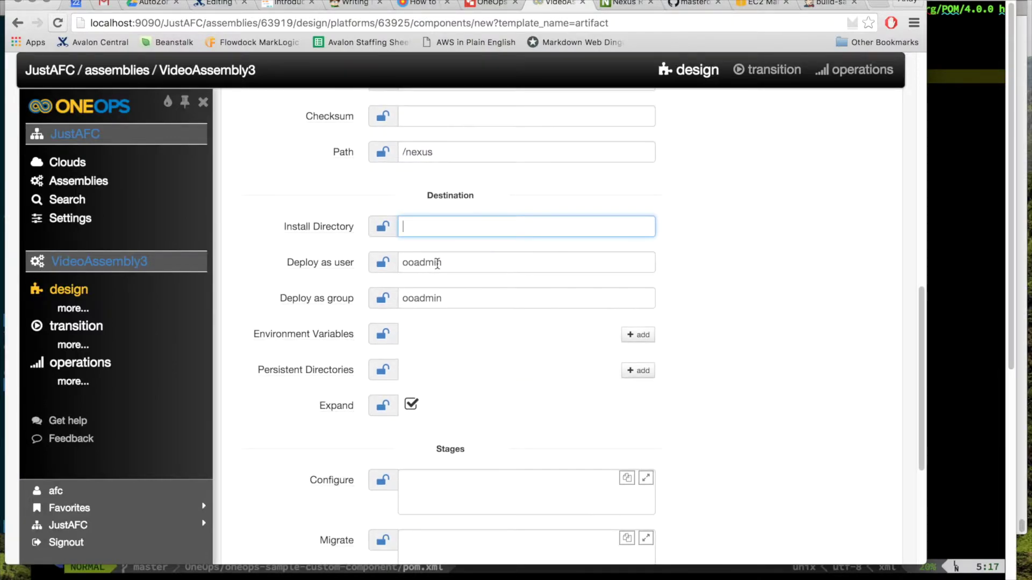
key(Tab)
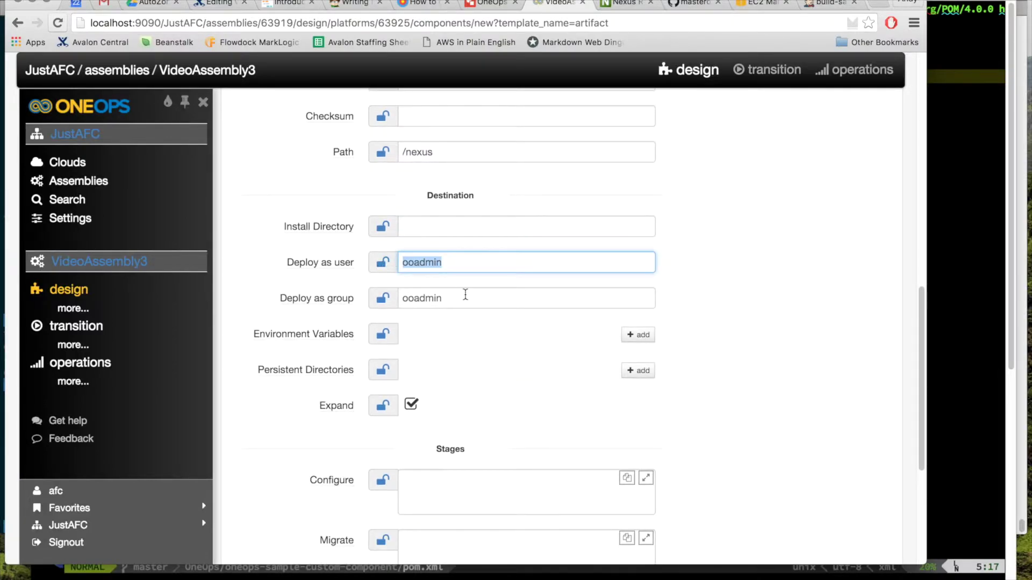
scroll(456, 372, down, 2)
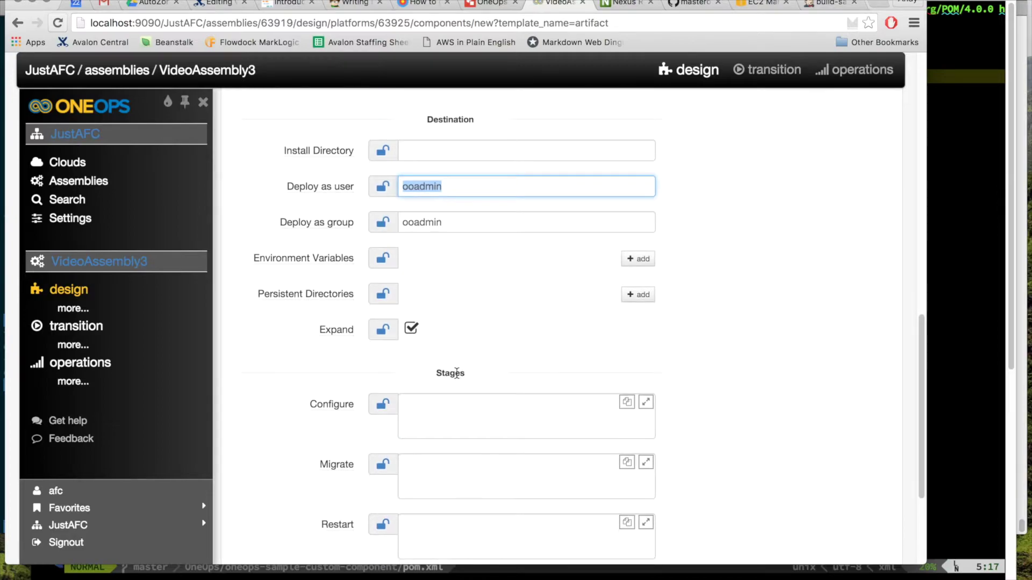
Step: Set Deploy as user and Deploy as group to afc and save the component
text(afc)
key(Tab)
text(afc)
scroll(558, 277, down, 2)
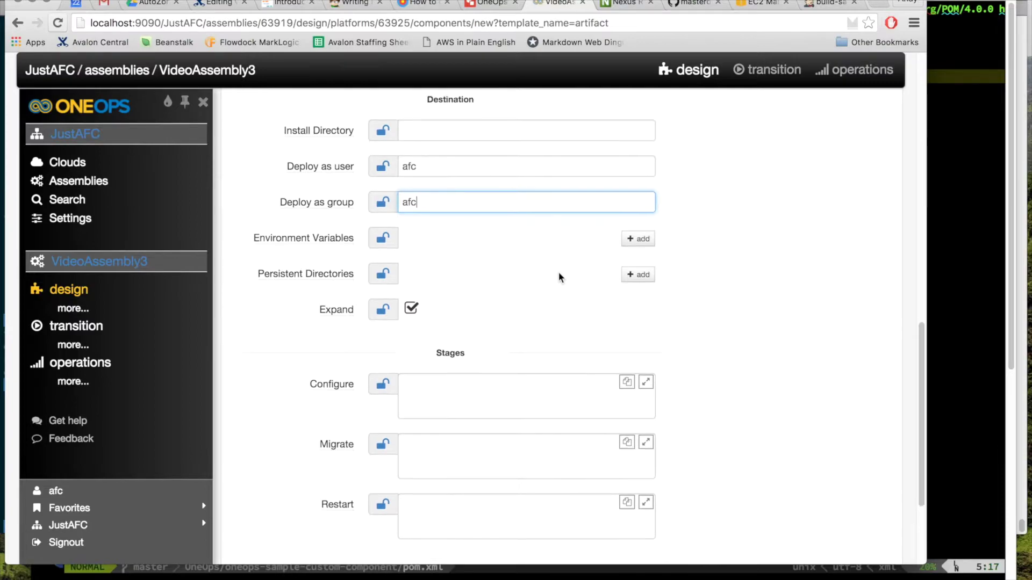
scroll(541, 260, down, 2)
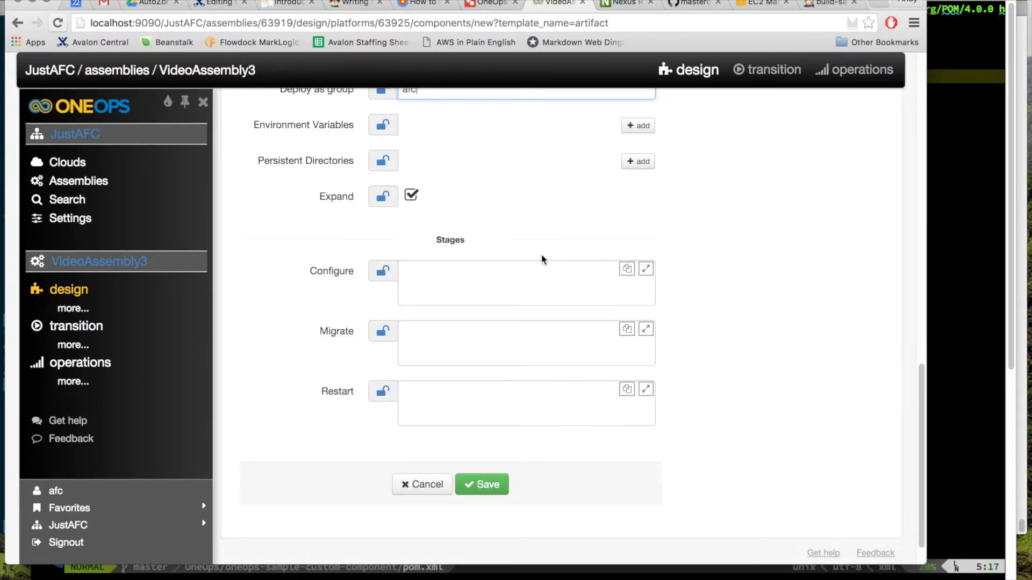
click(490, 486)
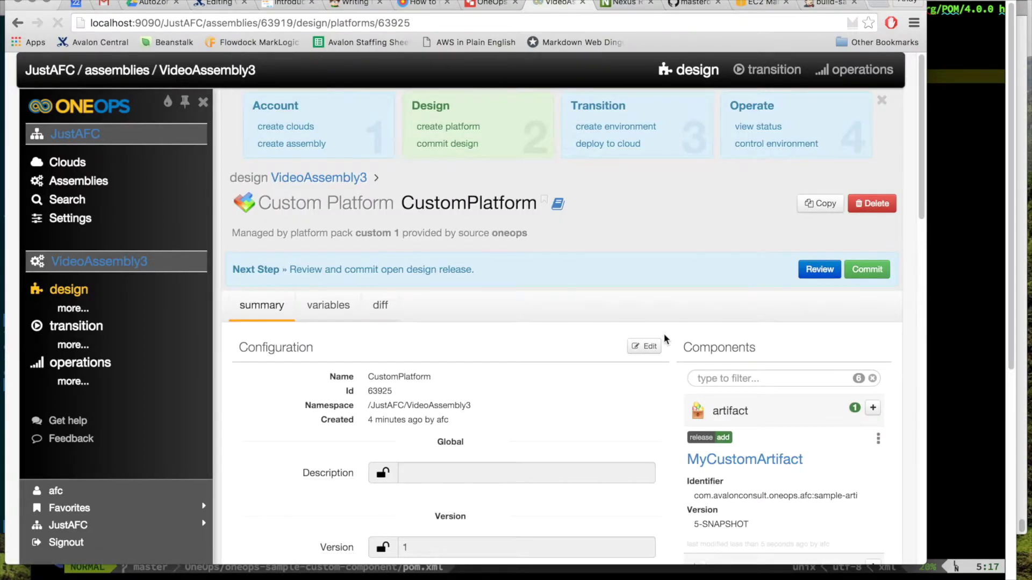
Step: Commit the VideoAssembly3 design and begin creating a new environment
click(867, 271)
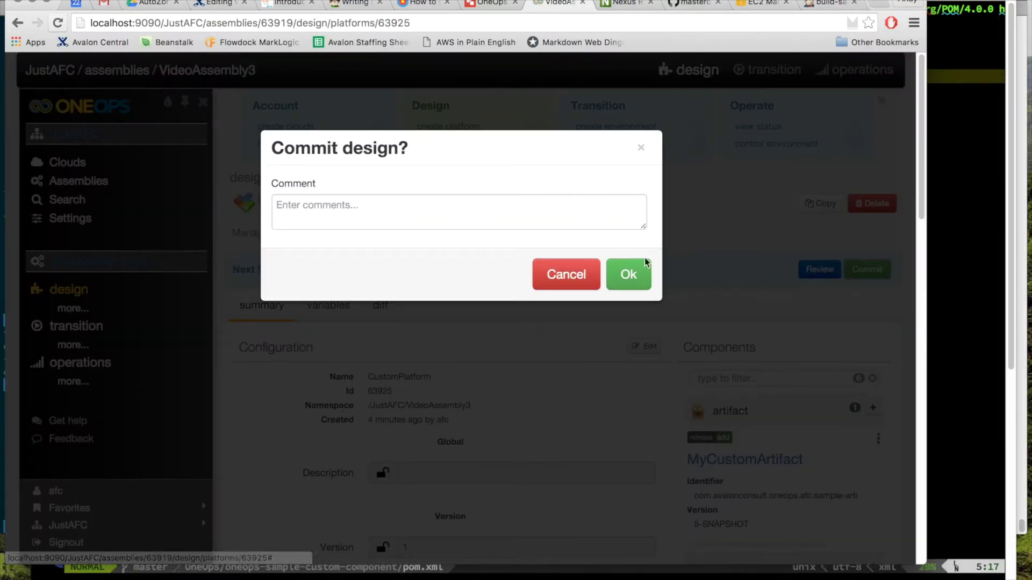
click(620, 277)
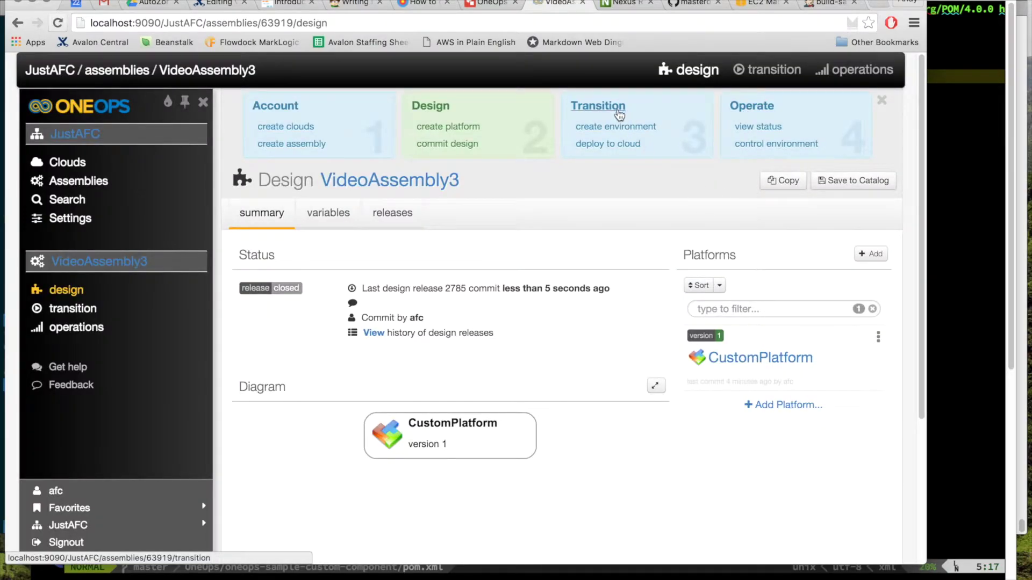
click(615, 113)
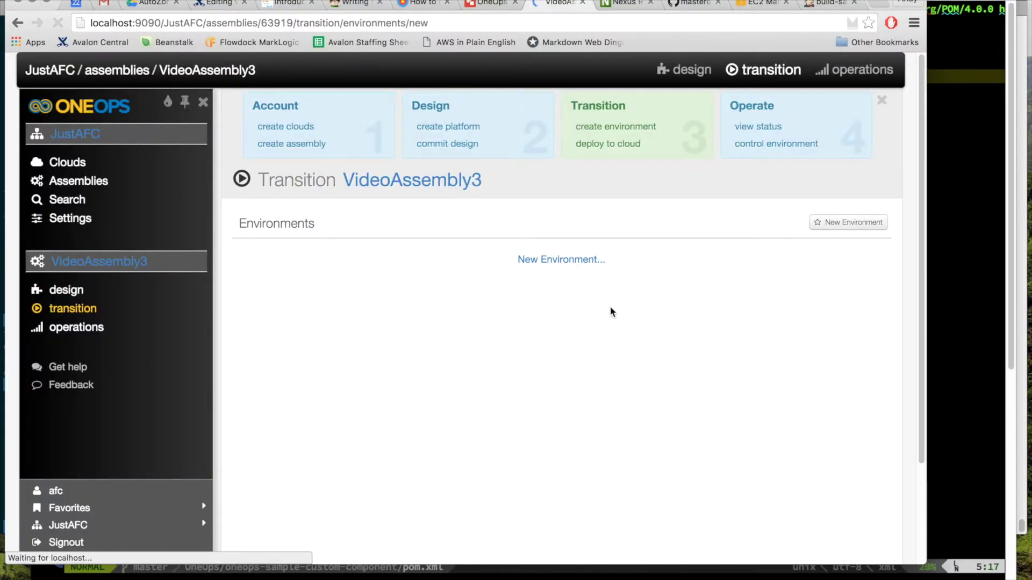
Step: Name the environment test and turn on Debug Mode
click(493, 316)
text(test)
key(Tab)
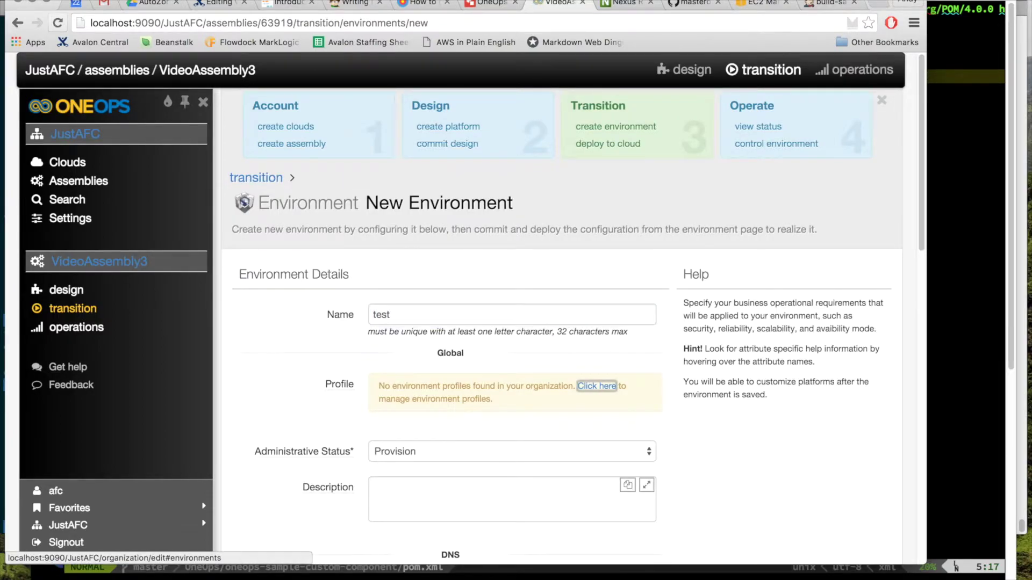
scroll(572, 323, down, 10)
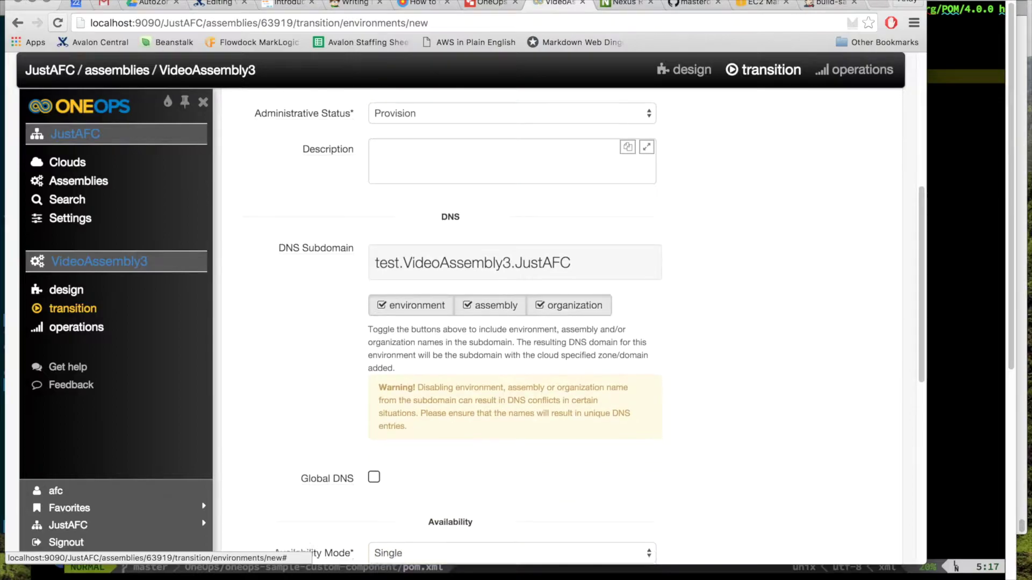
scroll(495, 341, down, 4)
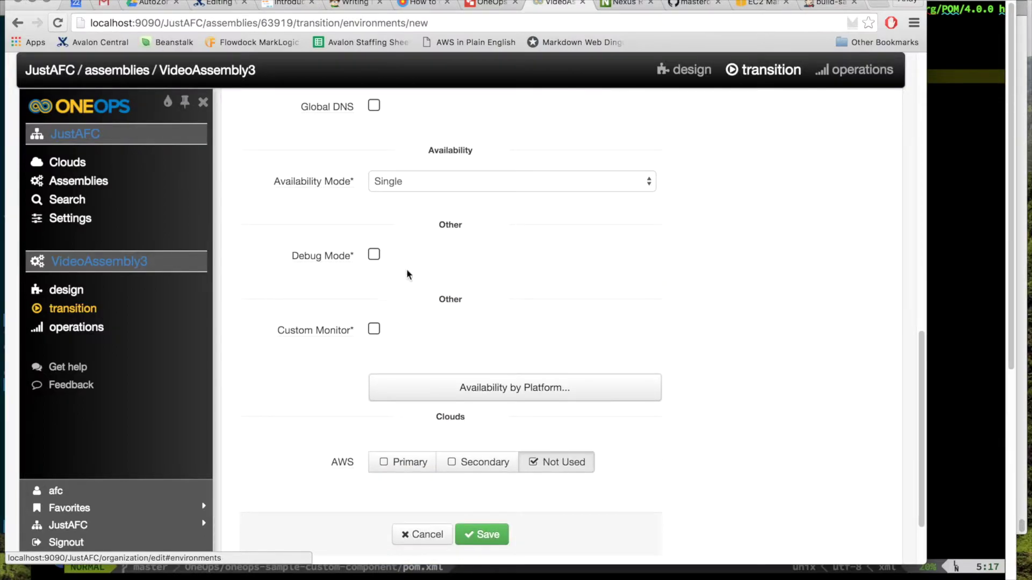
click(374, 256)
Step: Make AWS the primary cloud and save the test environment
scroll(546, 326, down, 2)
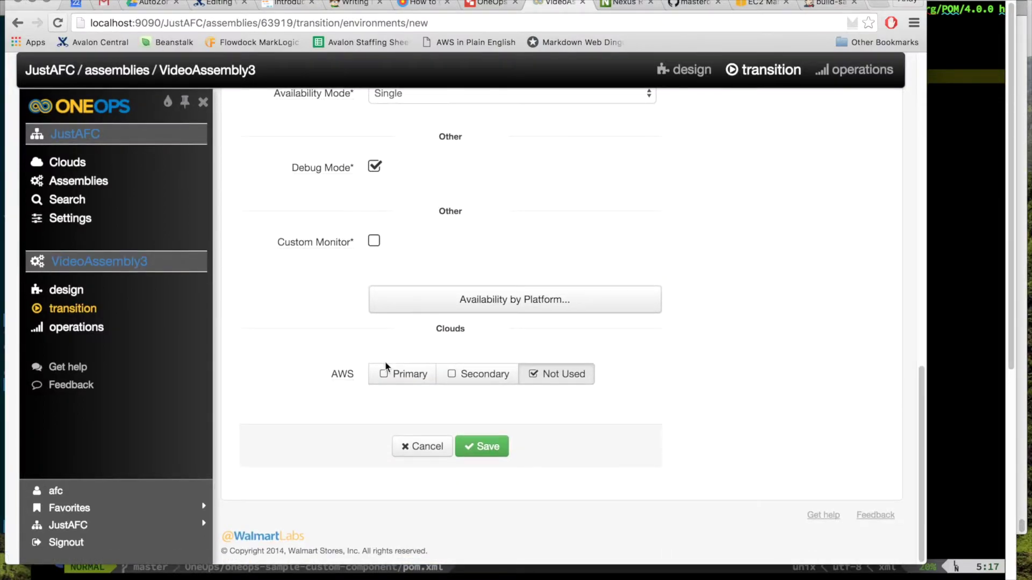
click(344, 373)
scroll(427, 403, down, 14)
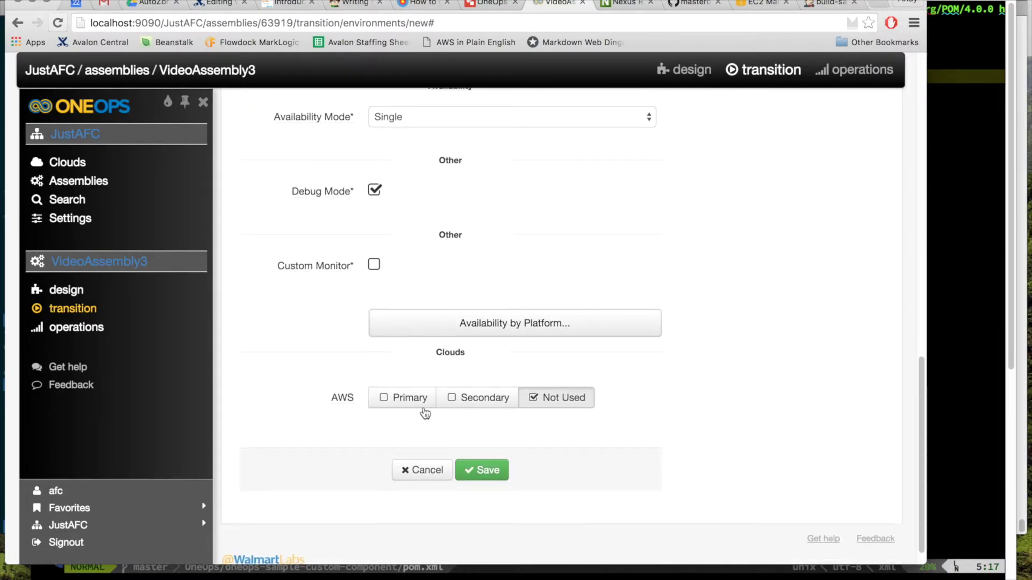
click(395, 406)
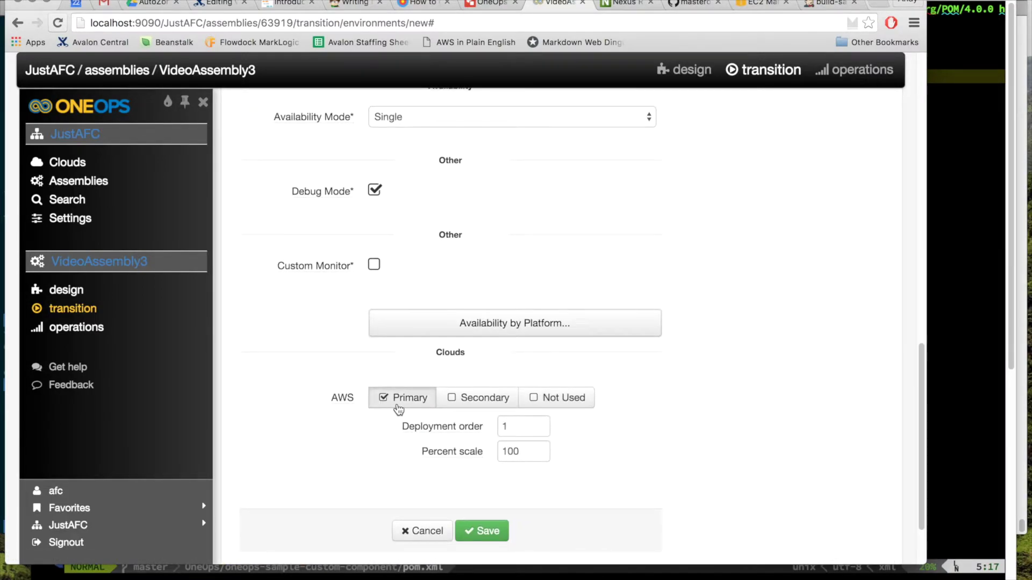
scroll(398, 409, down, 3)
click(484, 446)
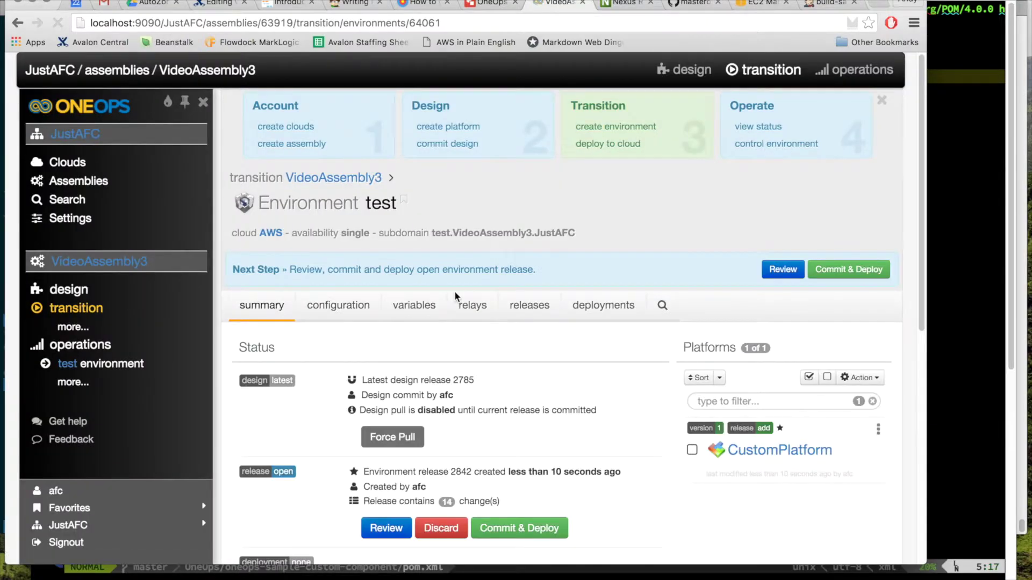
Step: Commit & Deploy the test environment, review the deployment plan, and launch it
scroll(454, 291, down, 2)
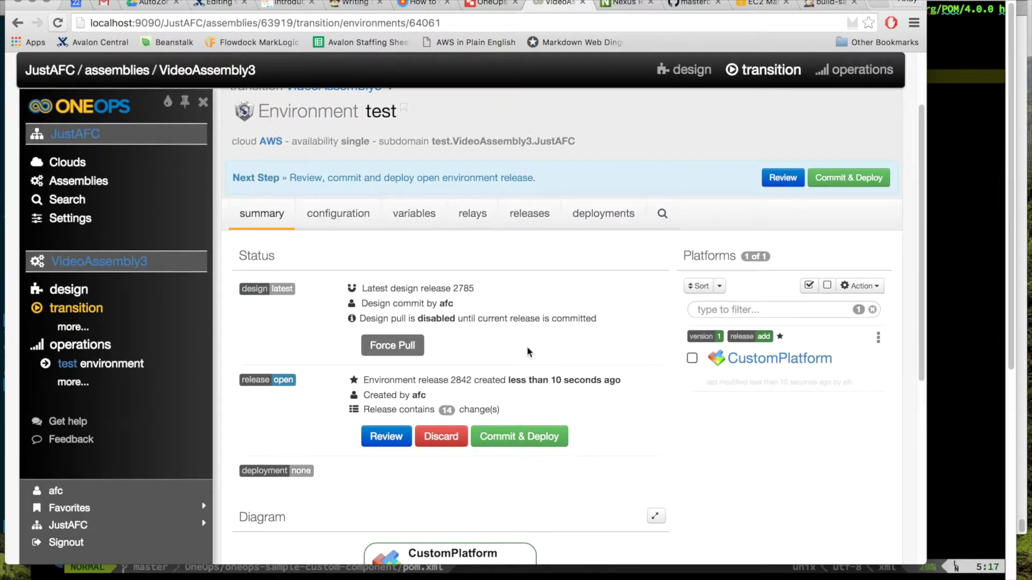
click(542, 436)
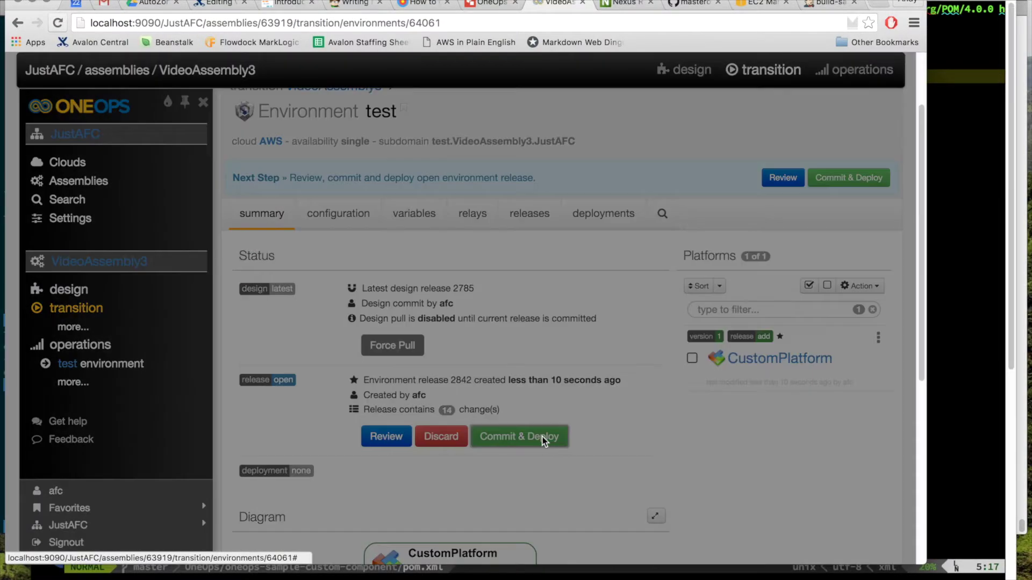
click(631, 434)
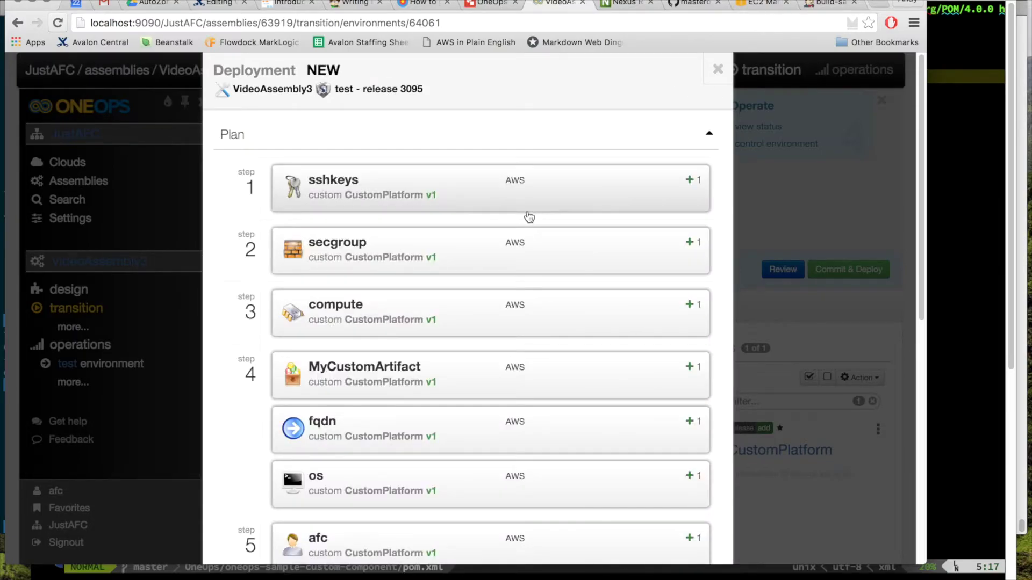
scroll(540, 153, down, 1)
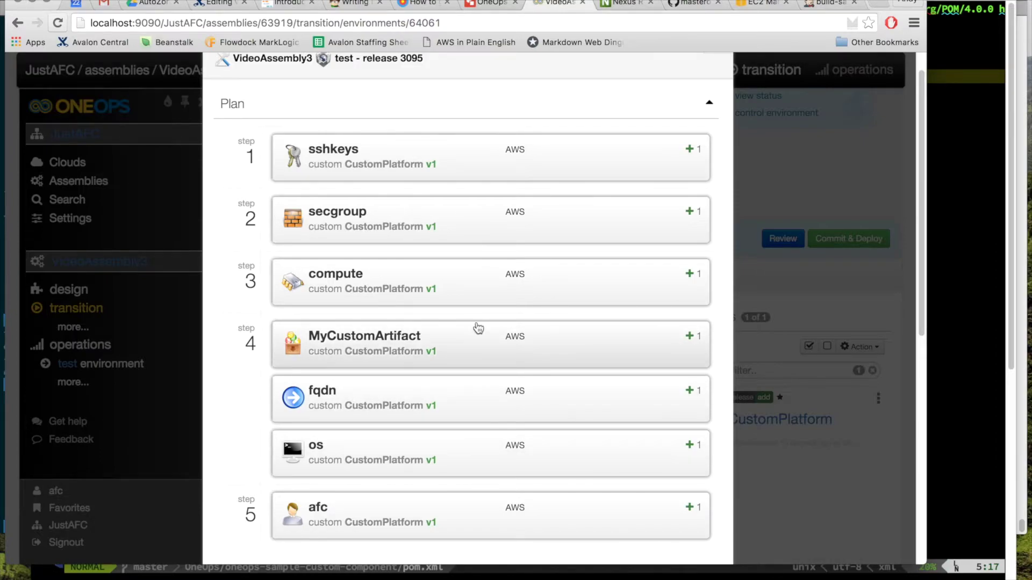
scroll(537, 205, up, 1)
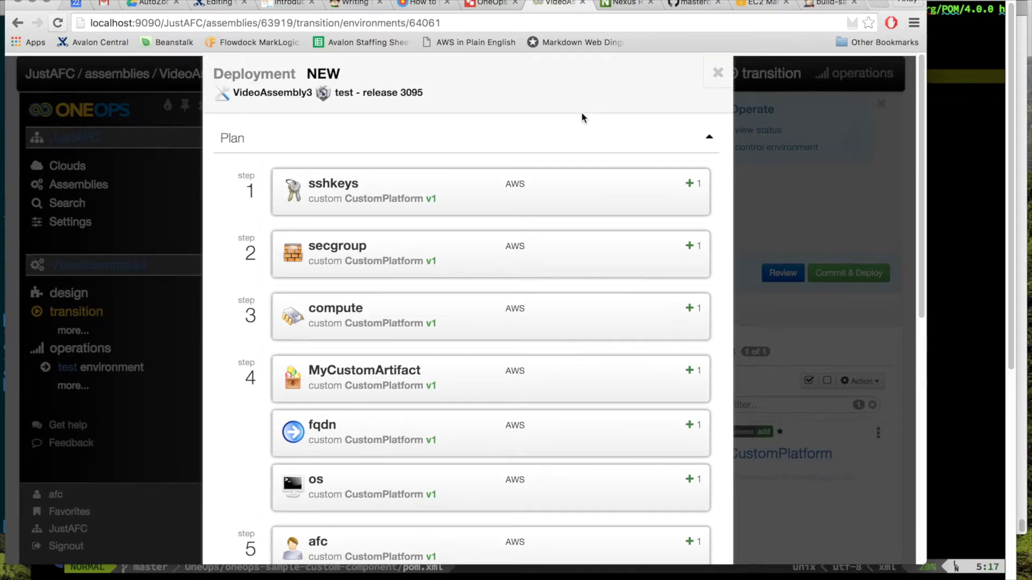
scroll(582, 116, down, 4)
click(511, 415)
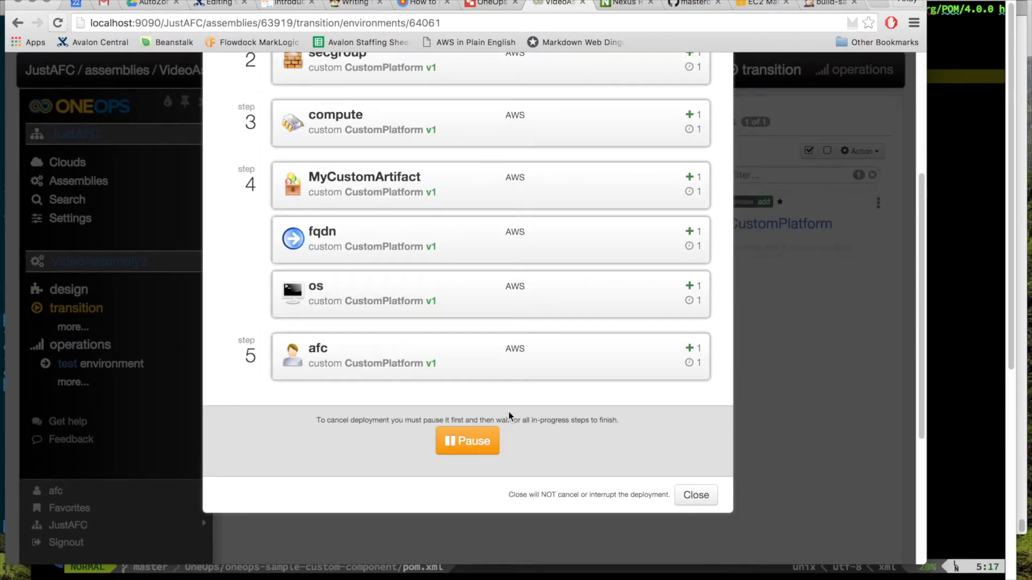
scroll(509, 382, down, 3)
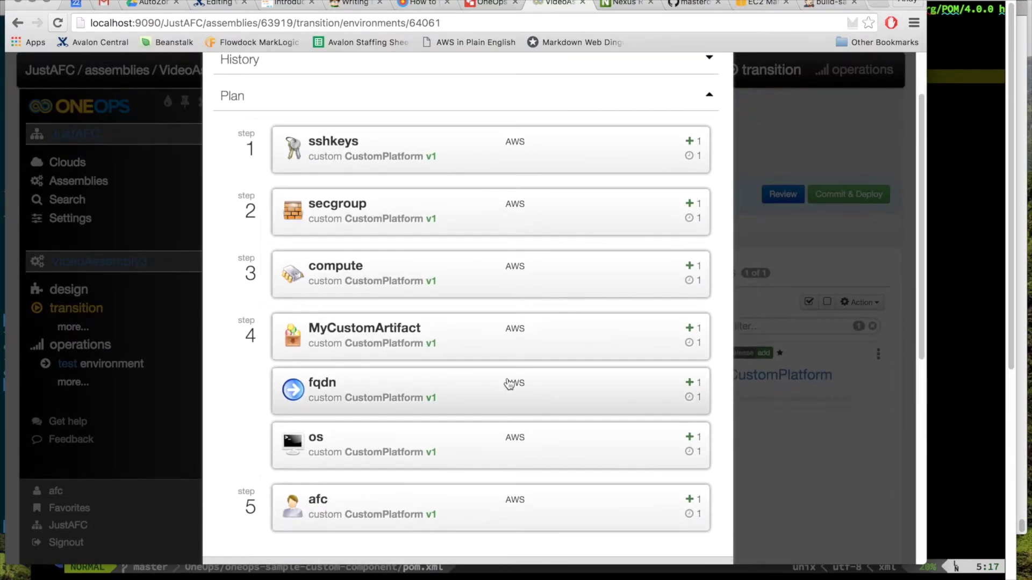
scroll(509, 383, down, 3)
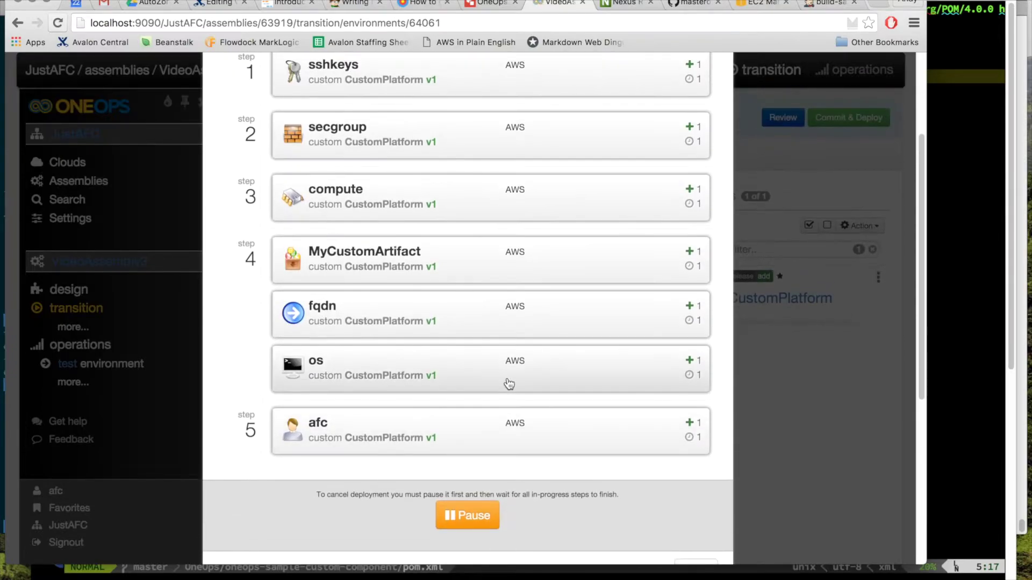
scroll(509, 384, up, 1)
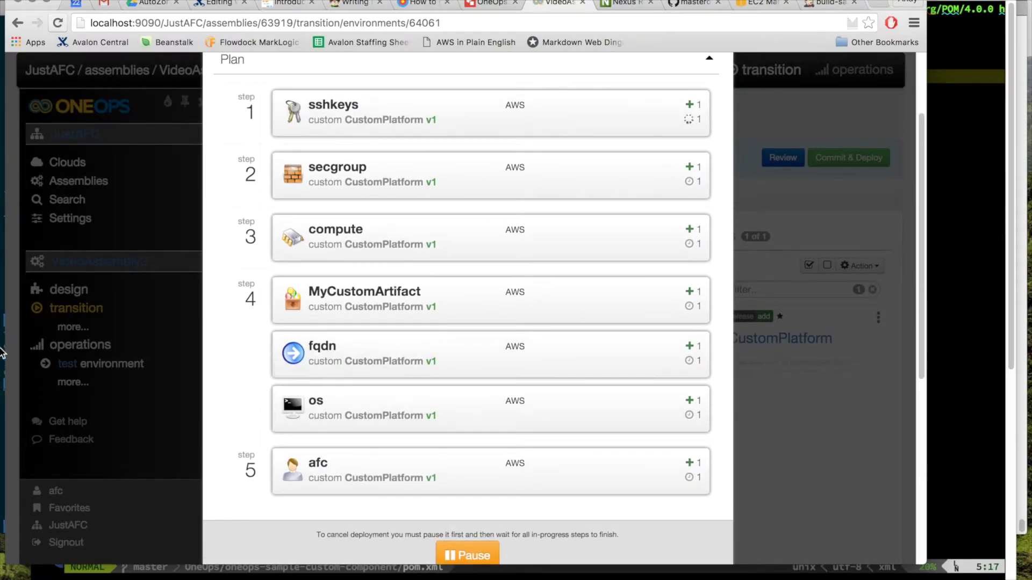
key(super+Tab)
key(super+Tab)
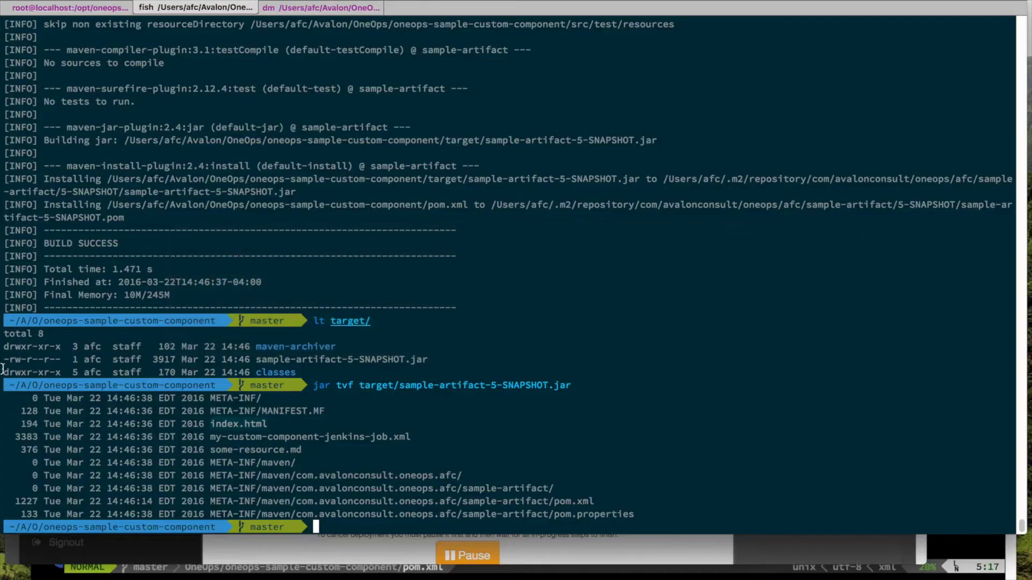
Step: Clear the OneOps server terminal session for fresh log output
click(76, 7)
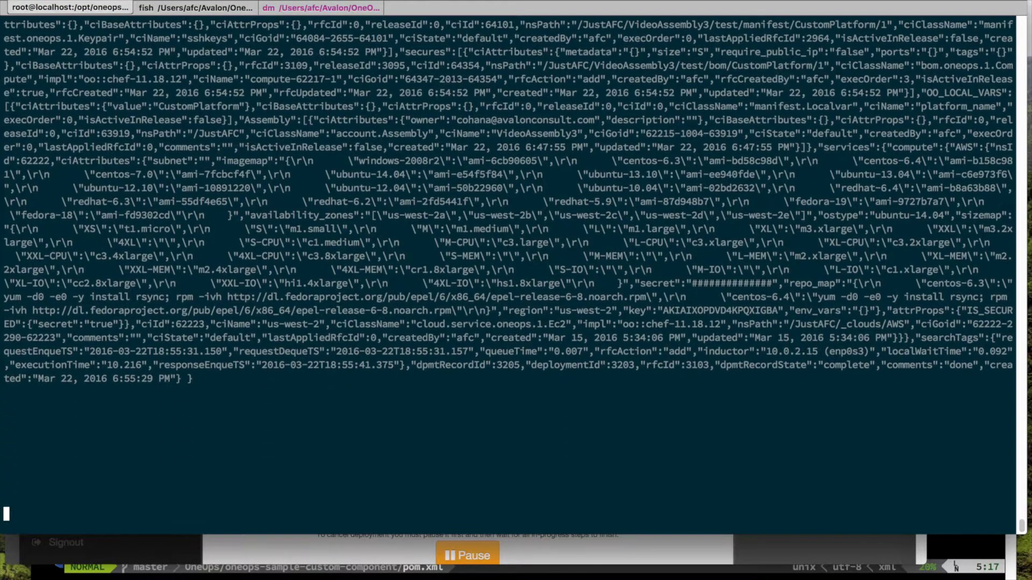
key(Return)
key(Return)
key(Return)
key(Return)
key(Return)
key(Return)
key(Return)
key(Return)
key(Return)
key(Return)
key(Return)
key(Return)
key(Return)
key(Return)
key(Return)
key(Return)
key(Return)
key(Return)
key(Return)
key(Return)
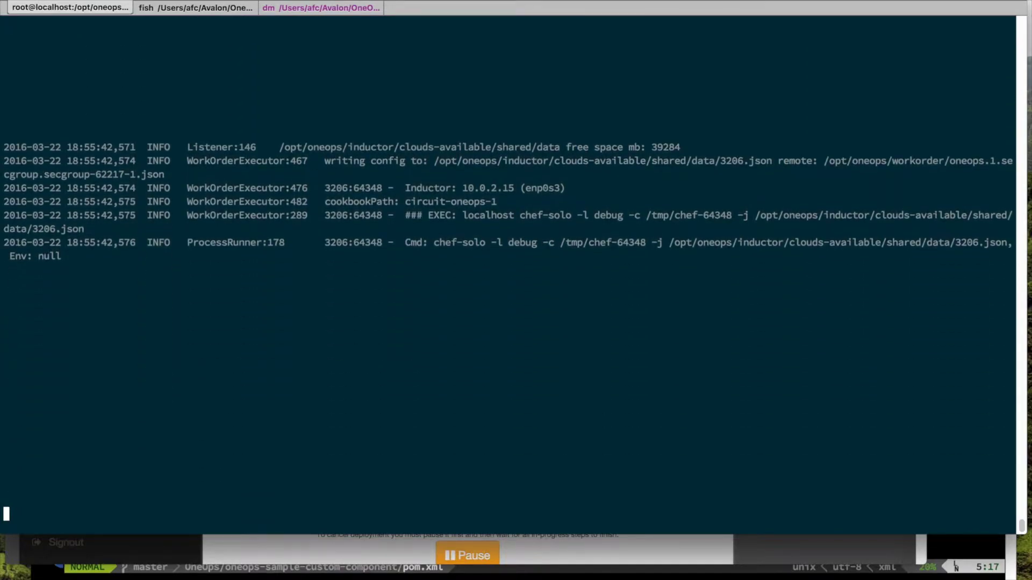
key(Return)
key(Return)
key(Return)
key(Return)
key(Return)
key(Return)
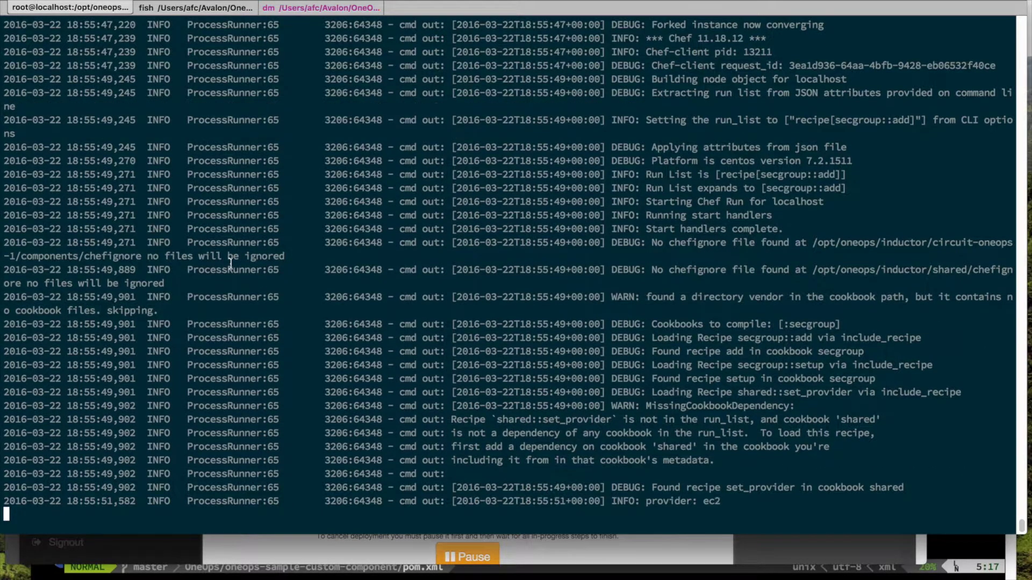
Step: Open OneOpsJenkinsExample.md from the editor's list of open files
key(super+Tab)
key(super+Tab)
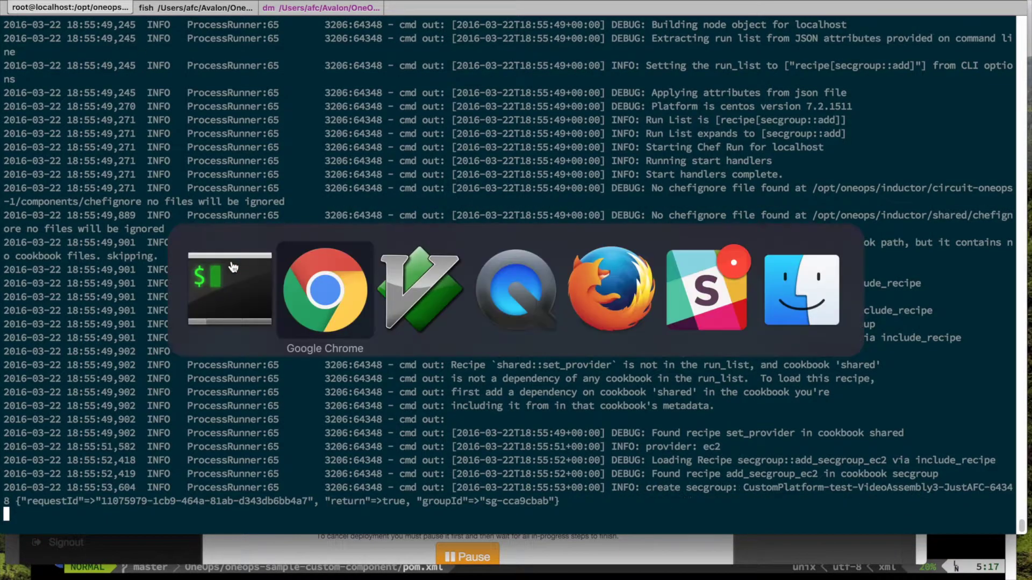
key(backslash)
key(b)
key(e)
key(j)
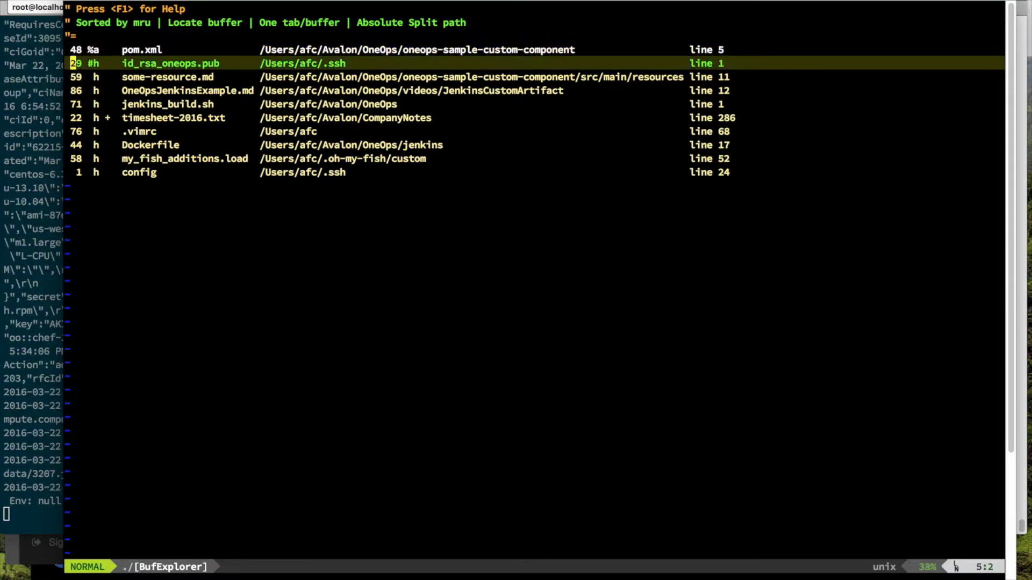
key(j)
key(j)
key(Return)
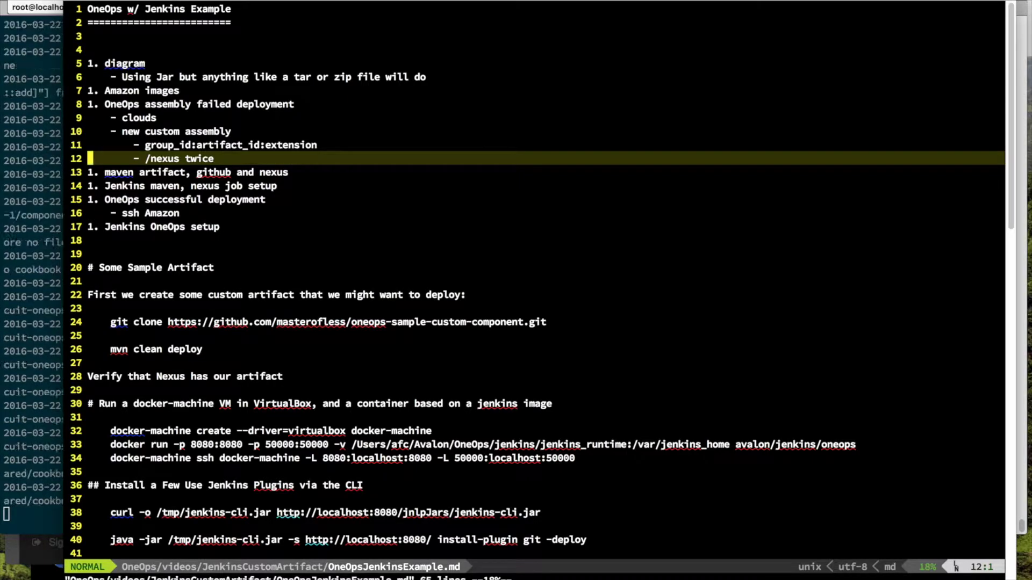
Step: In the maven build shell, run git lola, then git push origin
key(super+Tab)
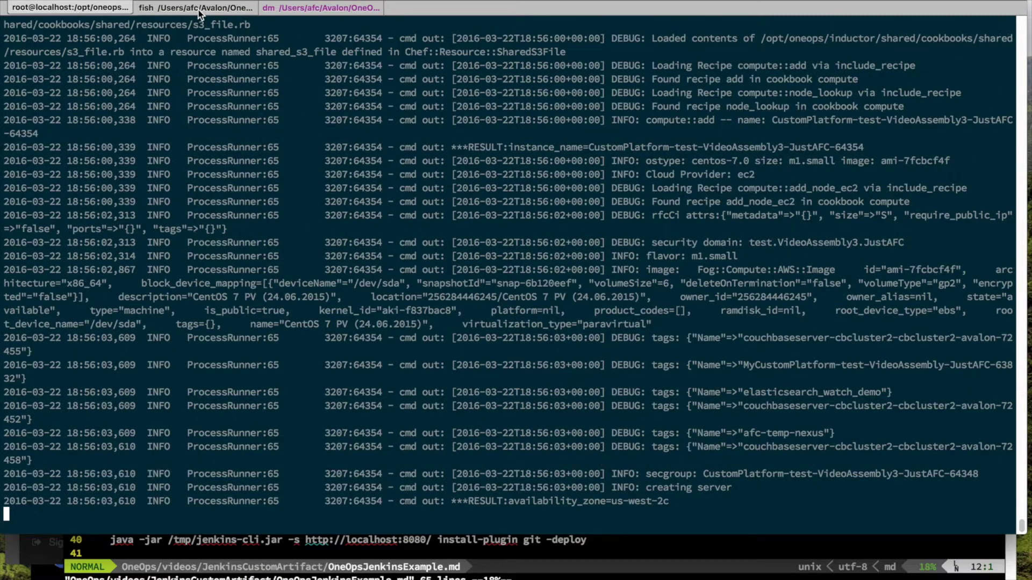
click(198, 10)
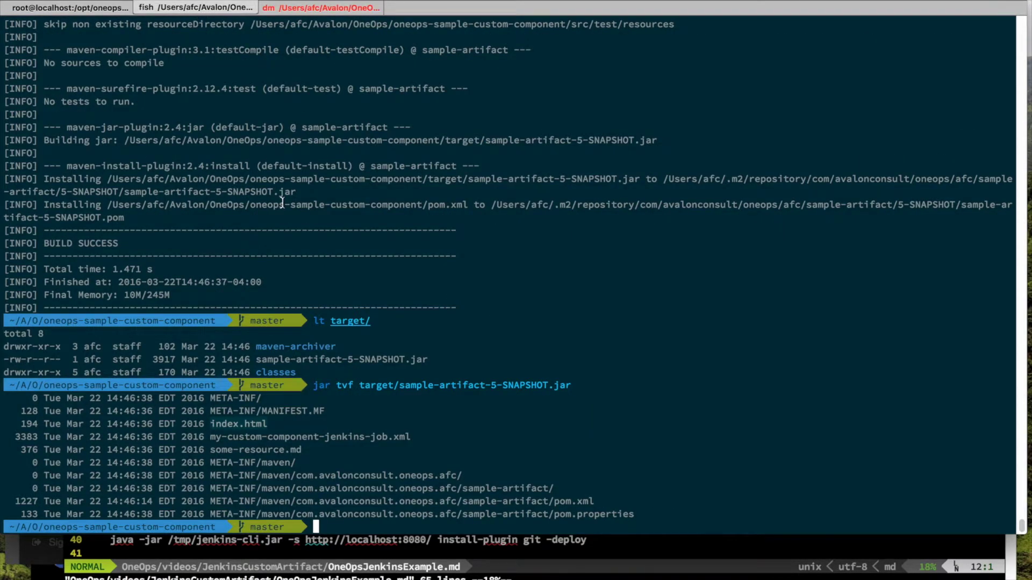
scroll(282, 203, up, 5)
scroll(282, 203, down, 5)
text(git lola)
key(Return)
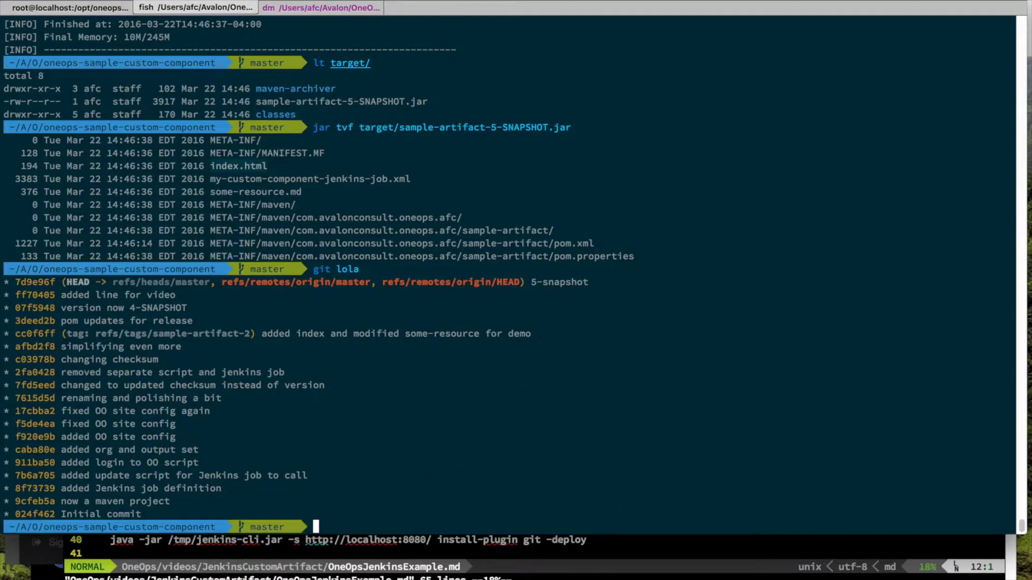
text(git push origin)
key(Return)
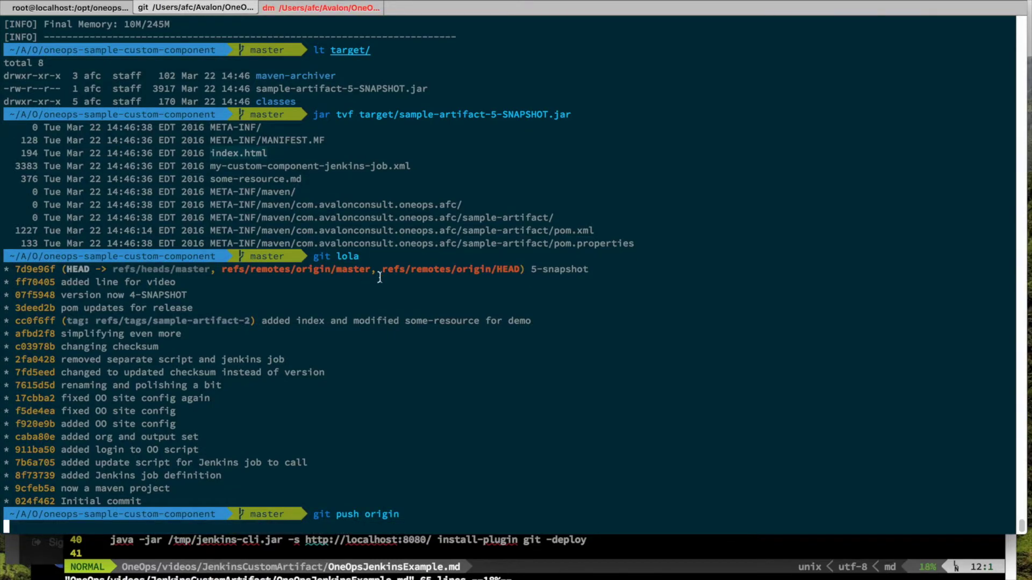
key(super+Tab)
key(super+Tab)
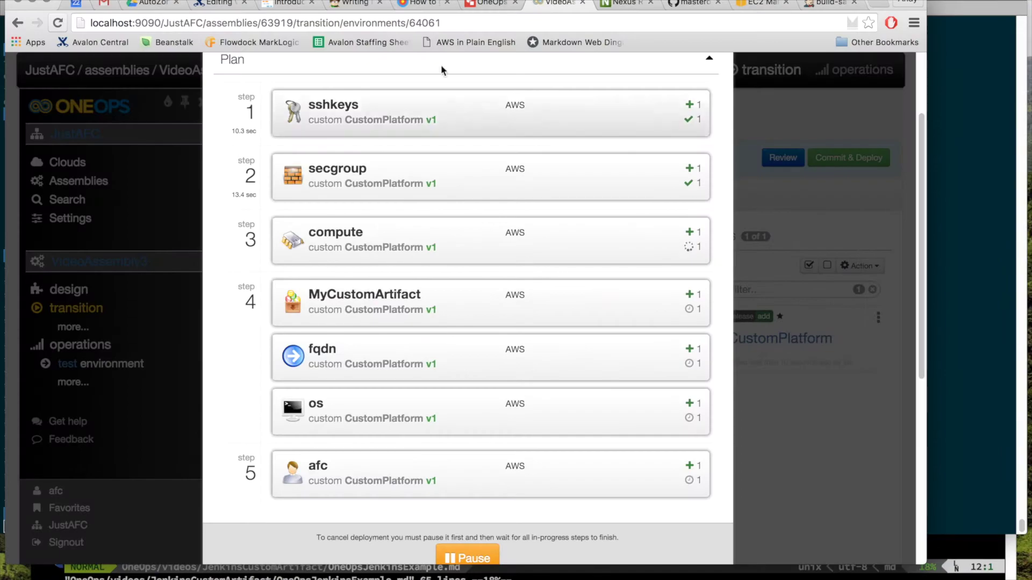
Step: Refresh EC2 Instances and select the pending CustomPlatform-test-VideoAssembly3-JustAFC instance
click(761, 4)
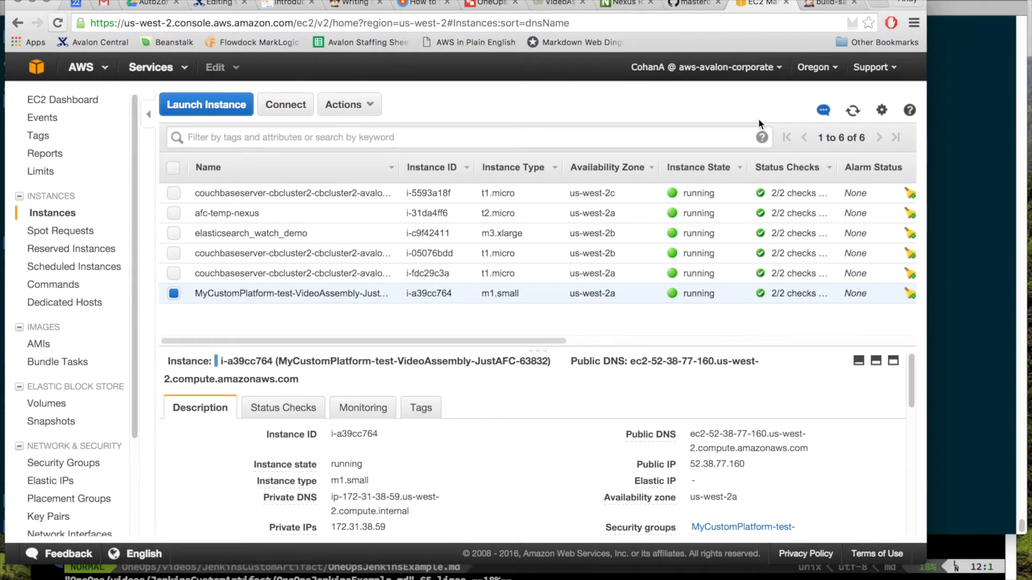
click(853, 110)
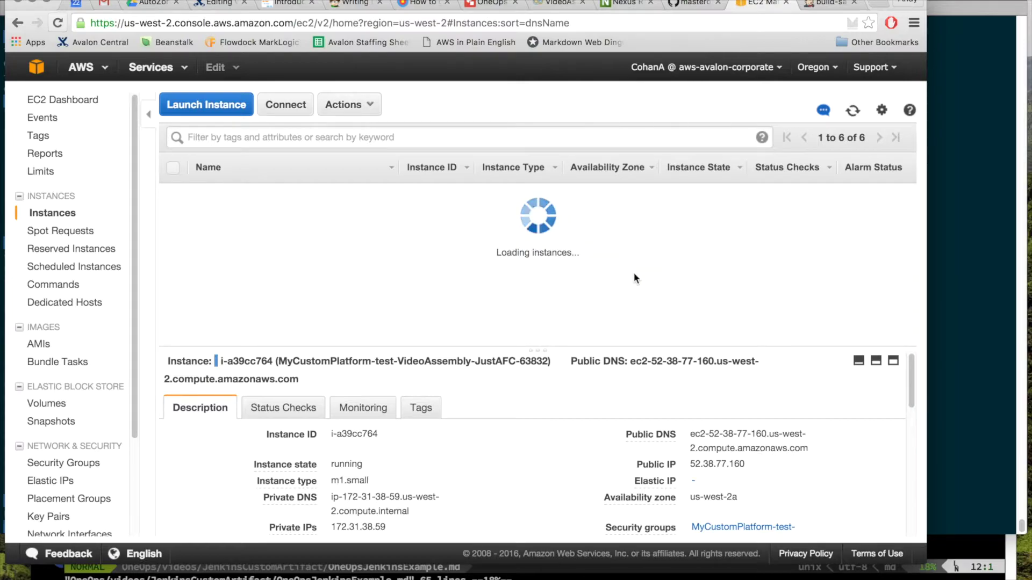
click(323, 315)
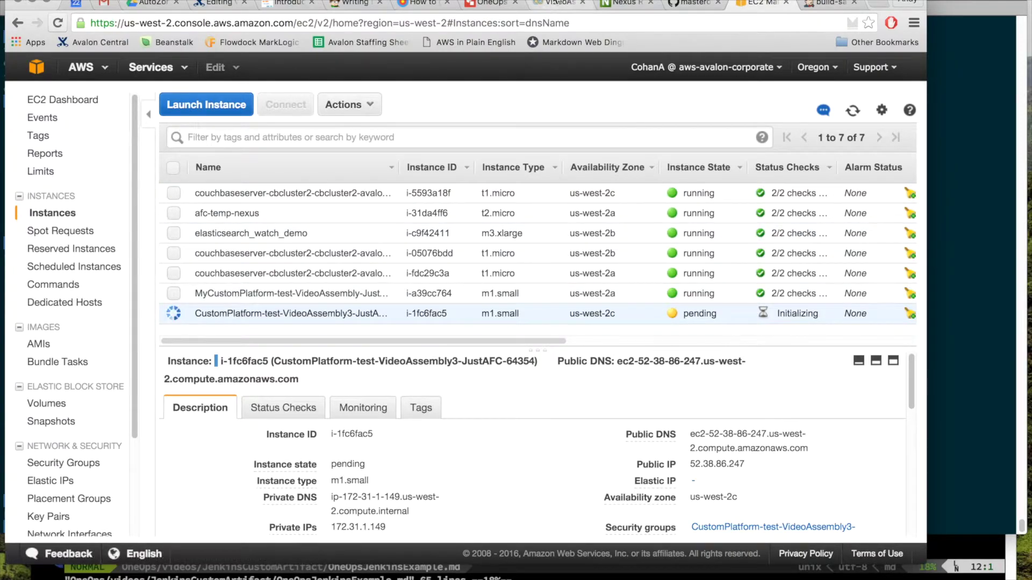
click(554, 3)
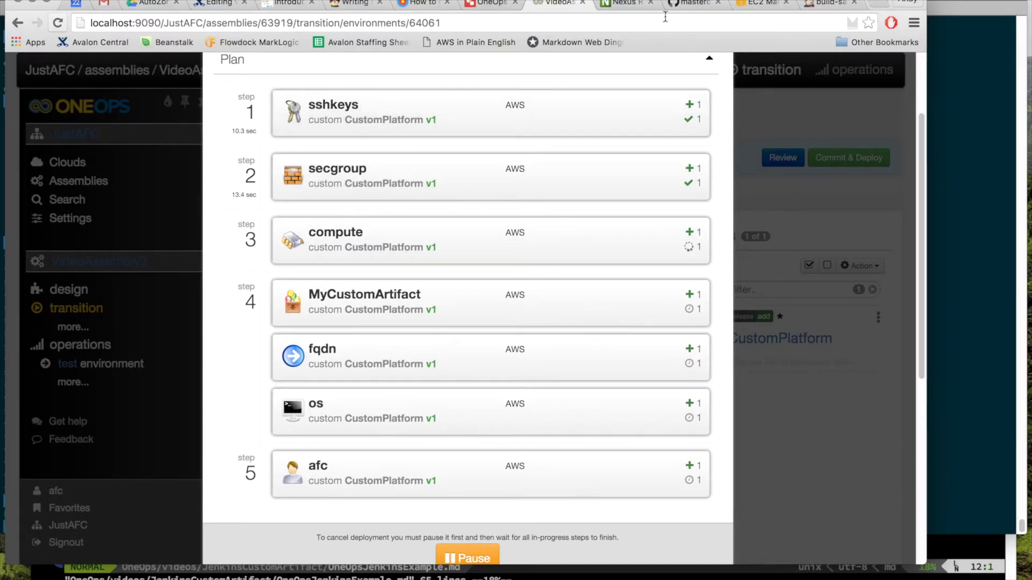
Step: Open Jenkins New Item from the dashboard and start typing the job name
click(755, 4)
click(824, 3)
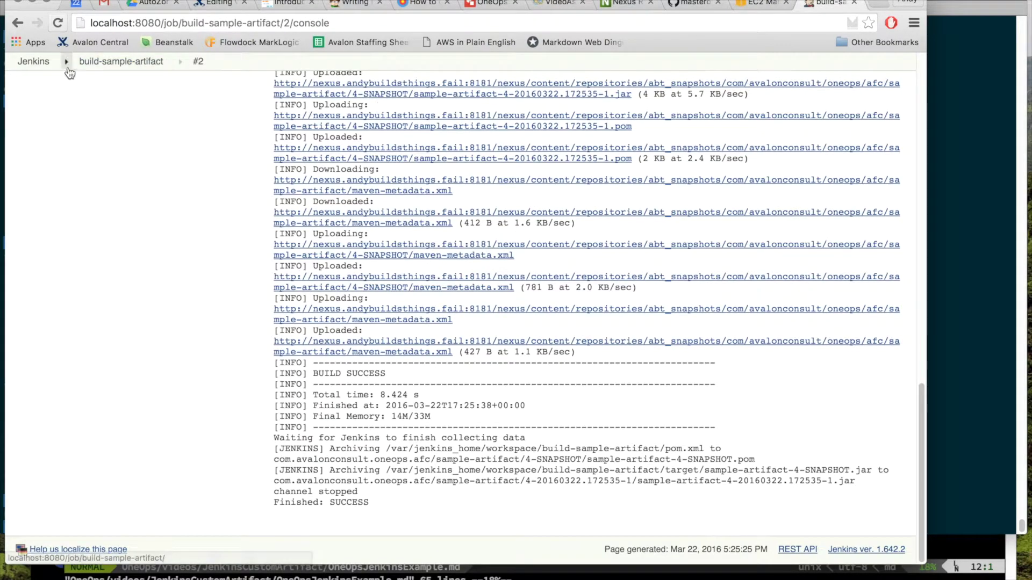
click(33, 61)
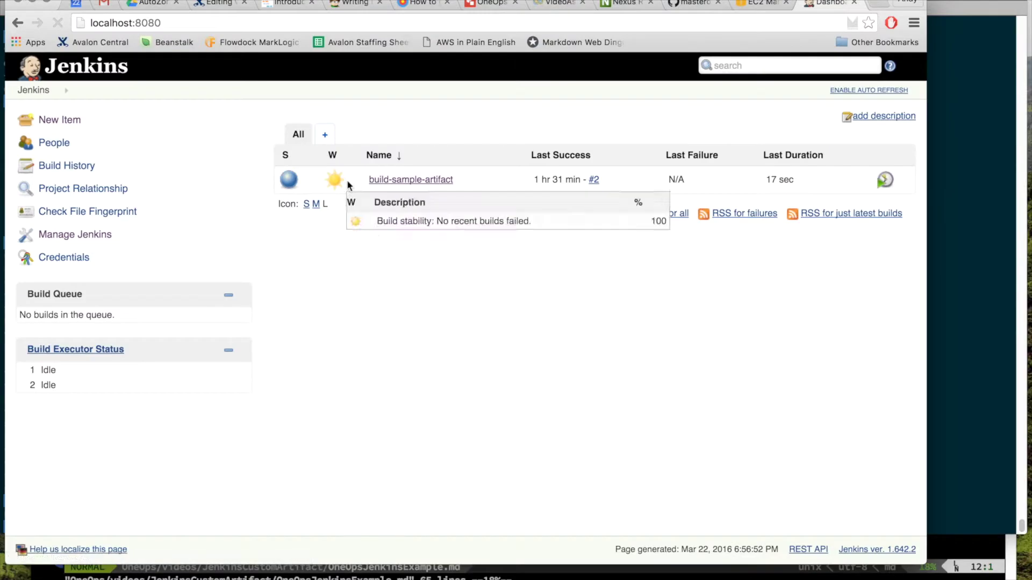
click(68, 120)
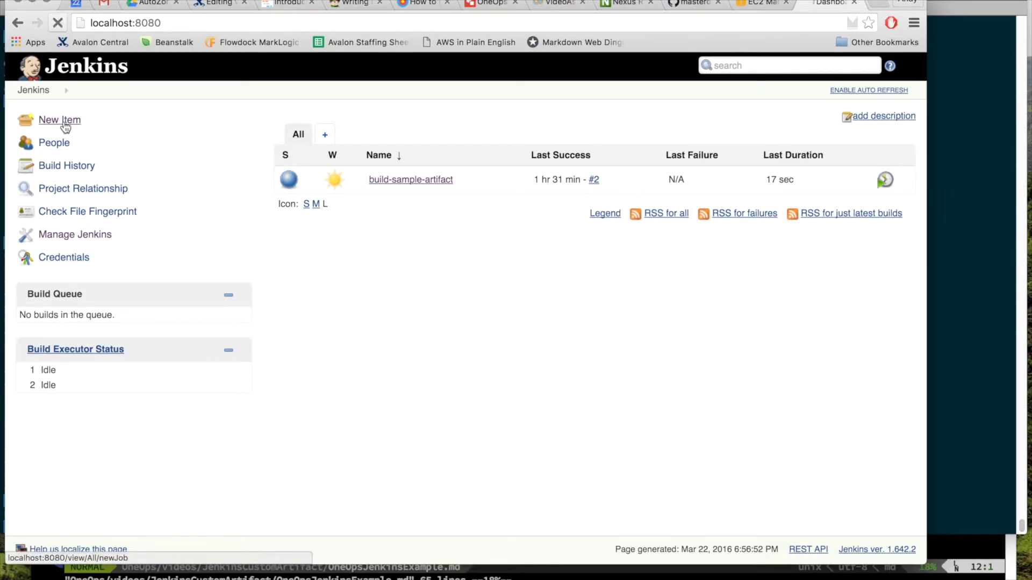
text(builds)
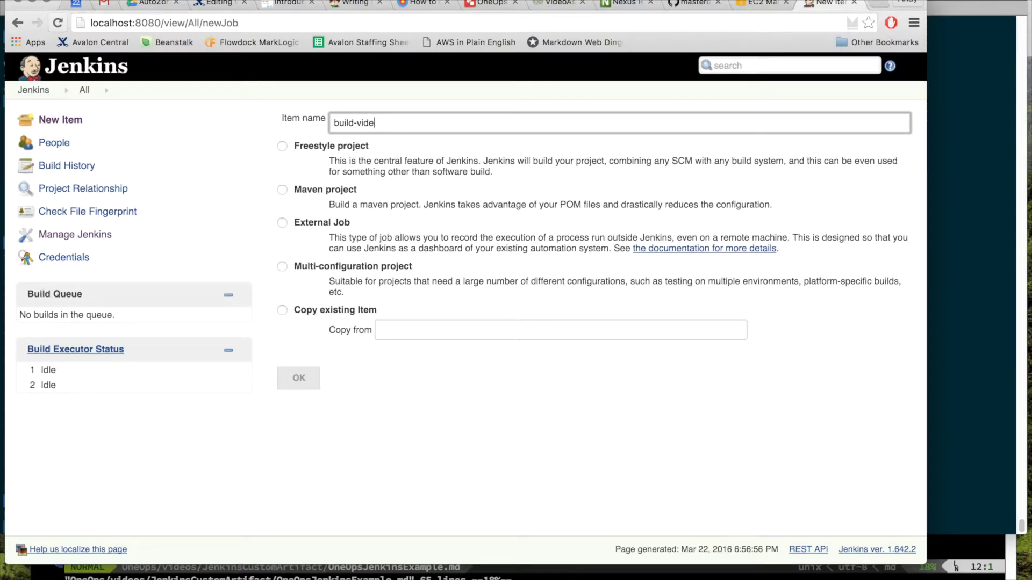
Step: Create build-video-3 as a Maven project using Git for source code management
click(283, 190)
click(298, 377)
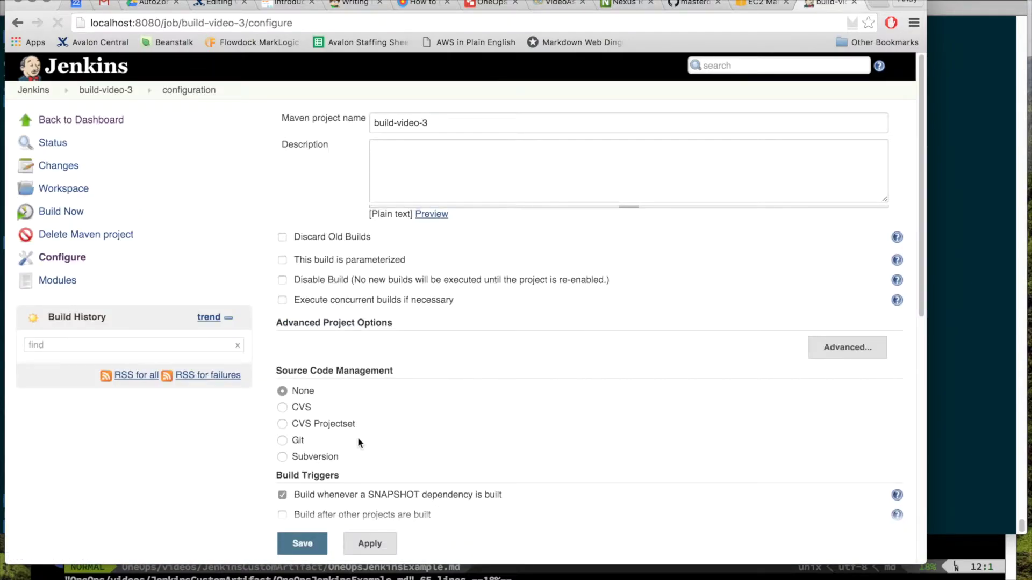
click(283, 440)
scroll(493, 428, down, 5)
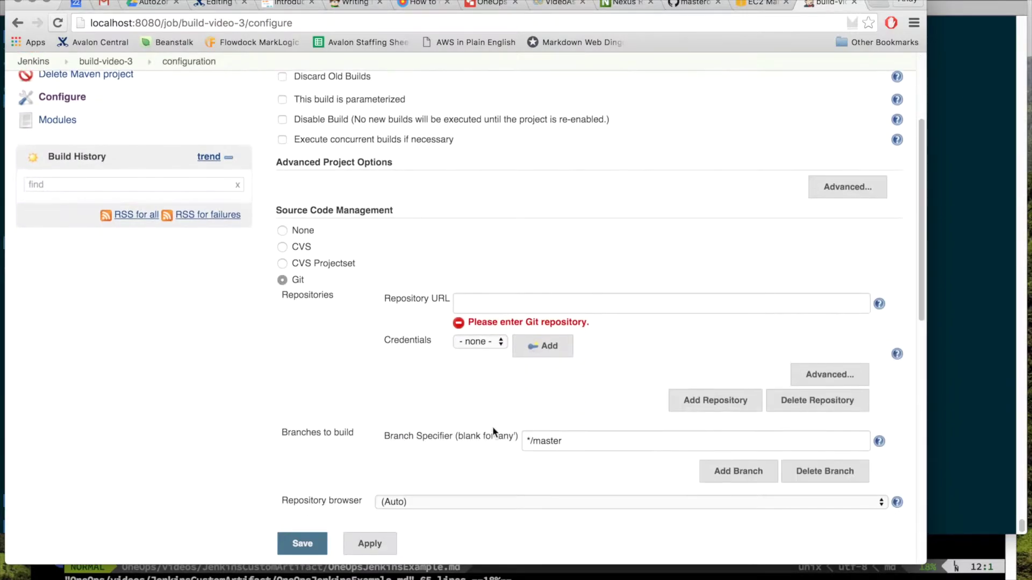
Step: Set the repository URL to the oneops-sample-custom-component GitHub clone URL
click(517, 302)
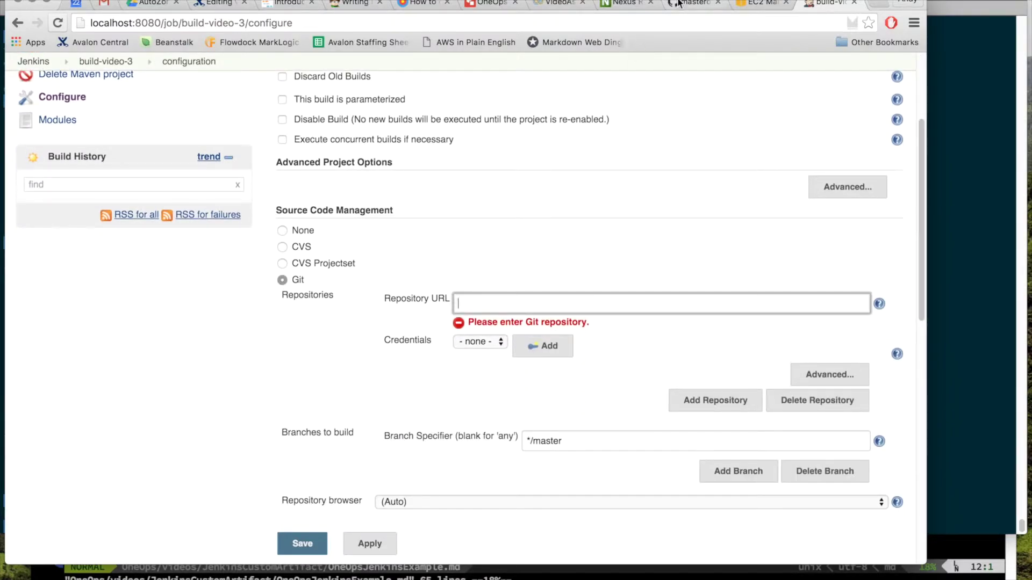
click(678, 3)
click(685, 258)
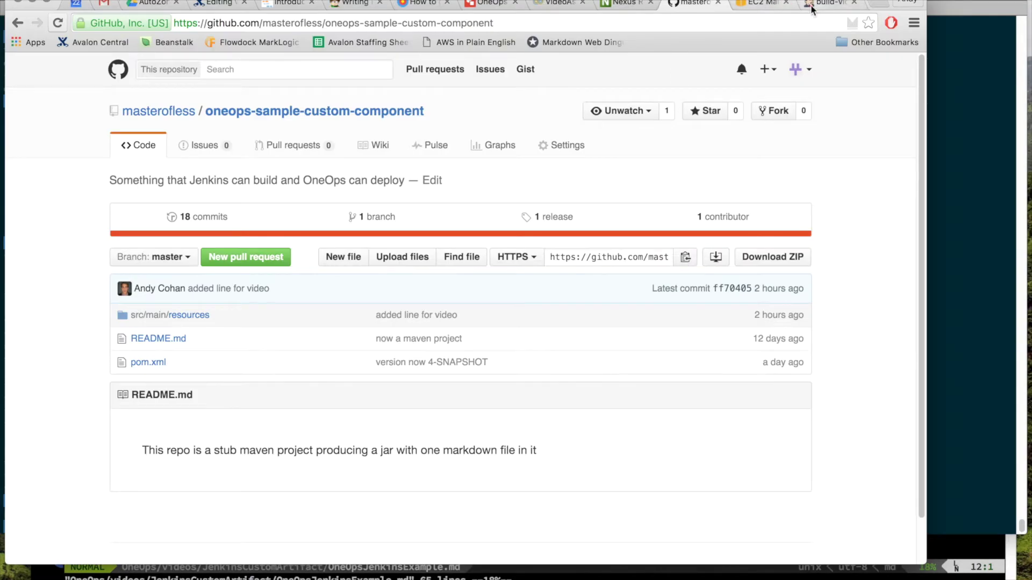
click(812, 5)
key(super+v)
key(Tab)
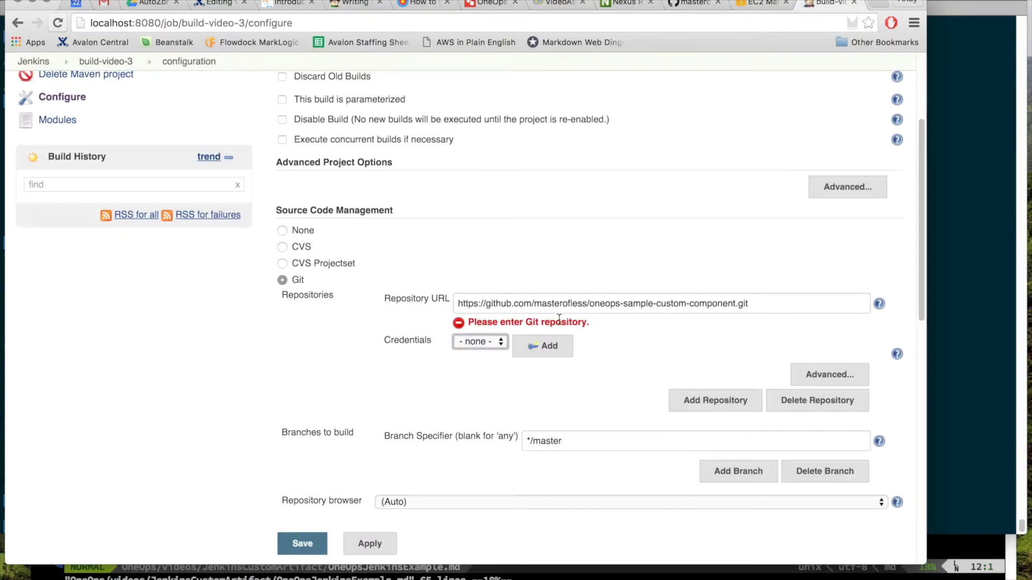
Step: Turn off 'Build whenever a SNAPSHOT dependency is built'
scroll(565, 322, down, 3)
scroll(565, 323, down, 3)
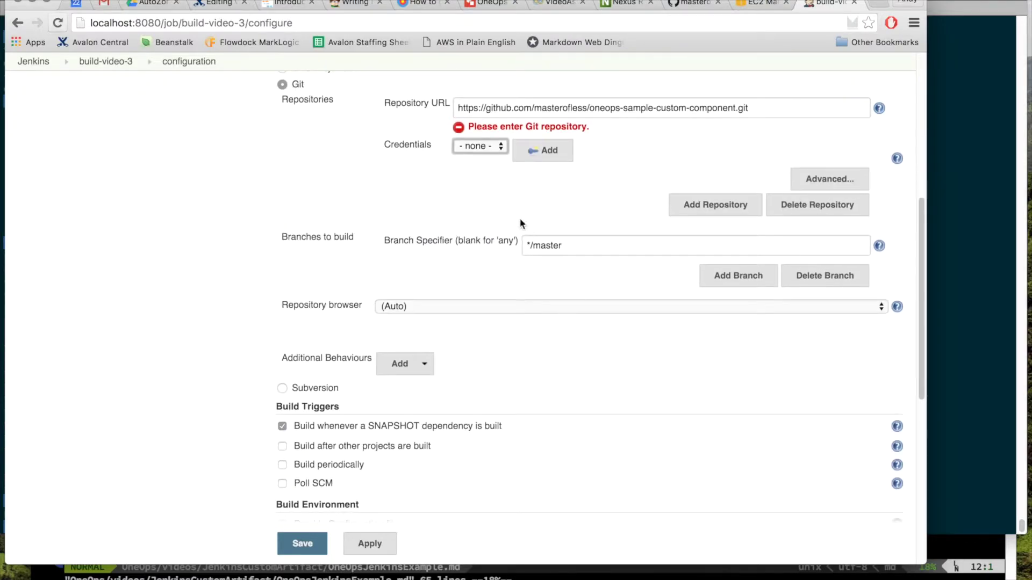
scroll(537, 317, down, 4)
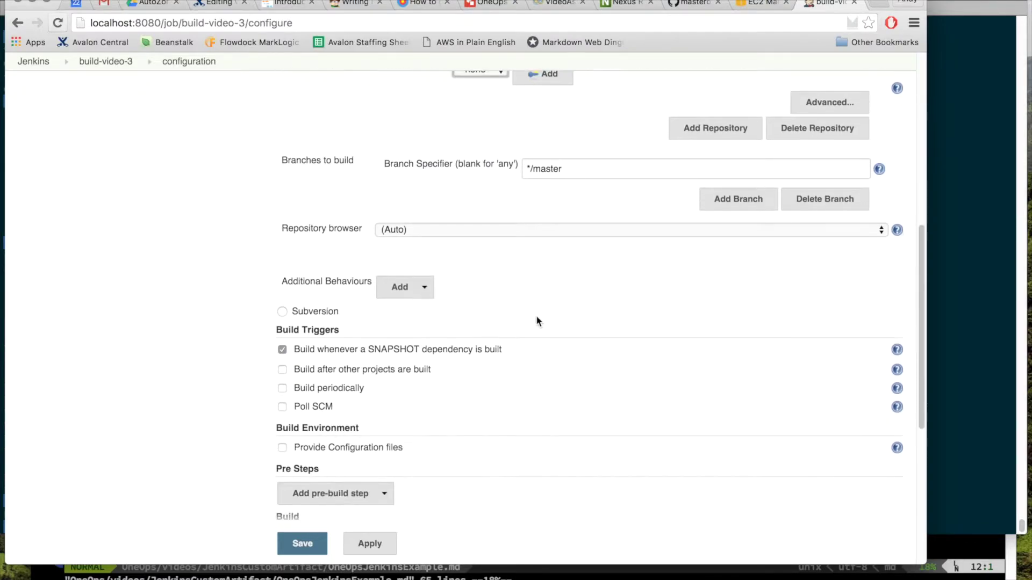
click(282, 283)
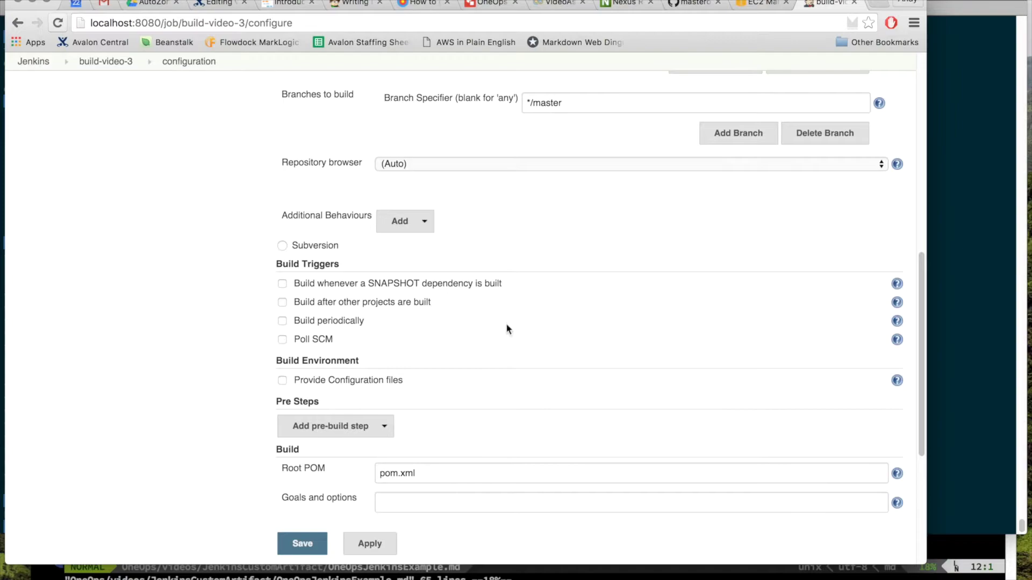
scroll(505, 324, down, 3)
scroll(505, 323, down, 2)
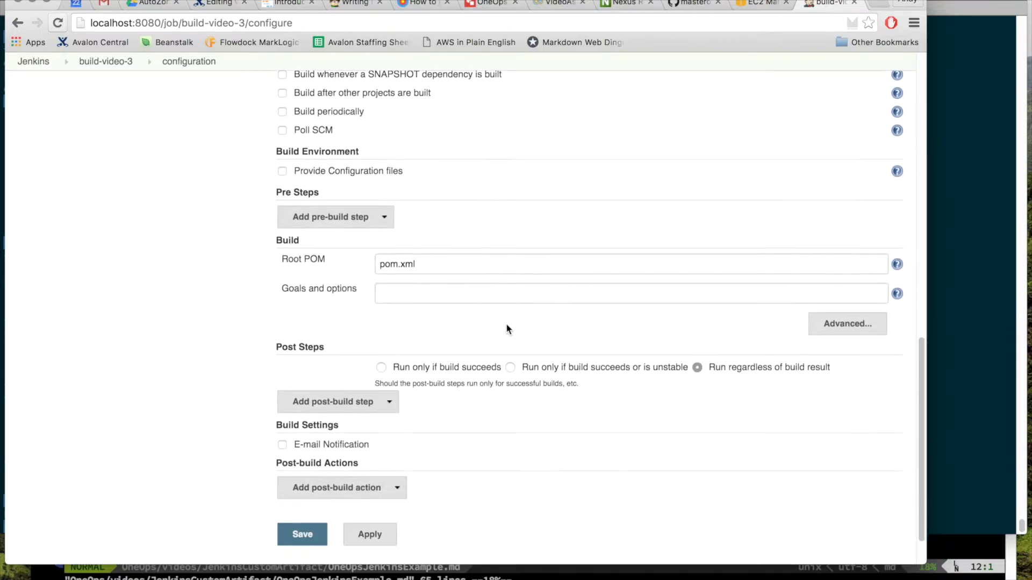
Step: Set the Maven goals and options to clean deploy
click(406, 292)
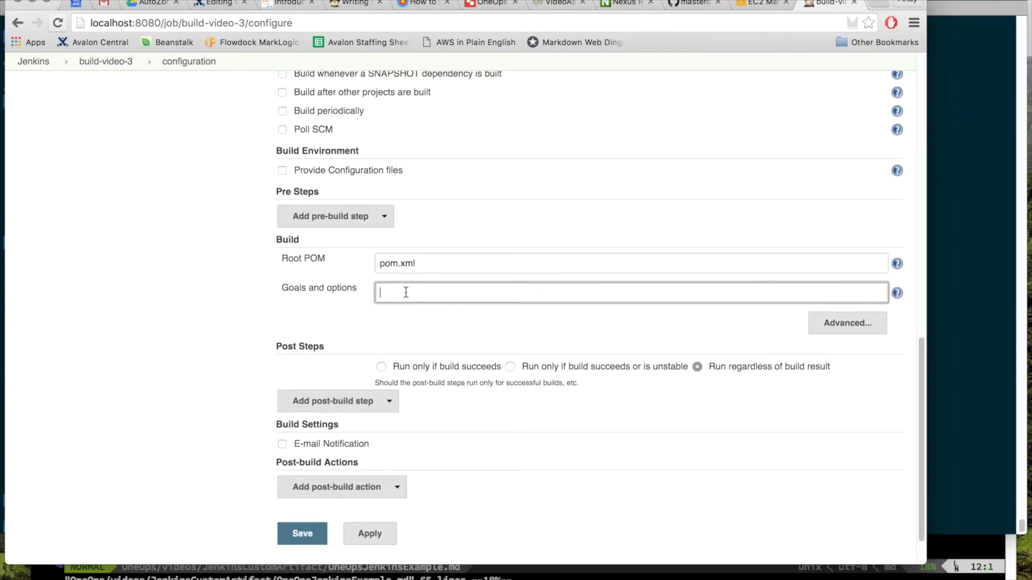
text(clean deploy)
scroll(465, 254, down, 2)
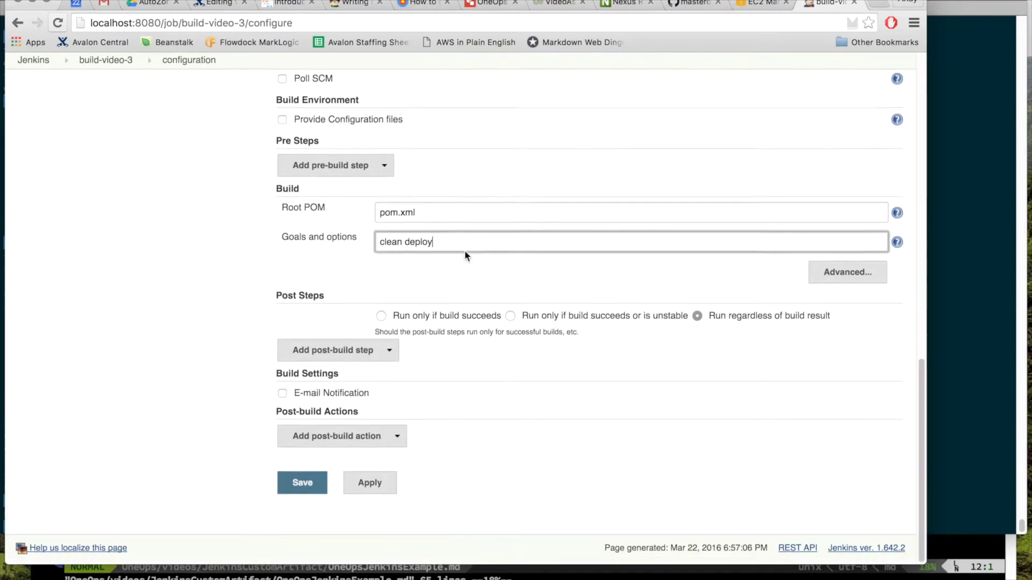
Step: Add an Execute shell post-step running echo "talk to OneOps" and save the job
click(373, 358)
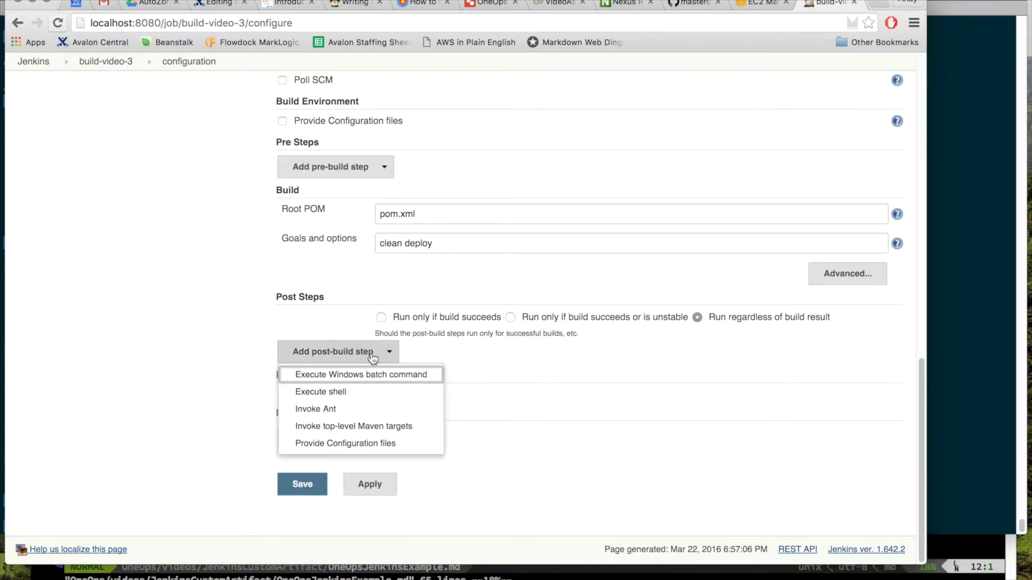
click(363, 393)
click(391, 401)
text(e)
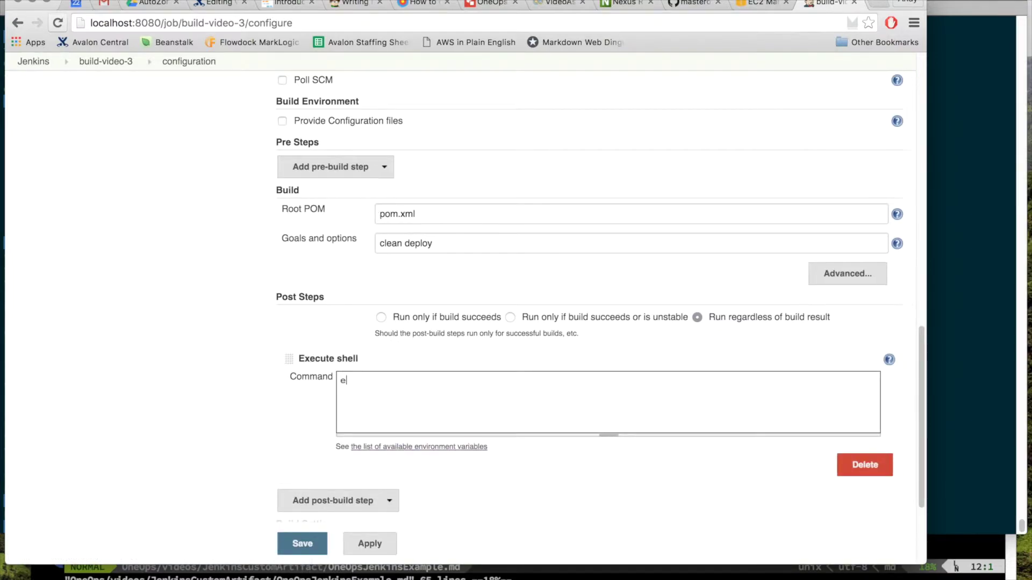
text(cho "talk to OneOps)
scroll(335, 459, down, 3)
click(301, 487)
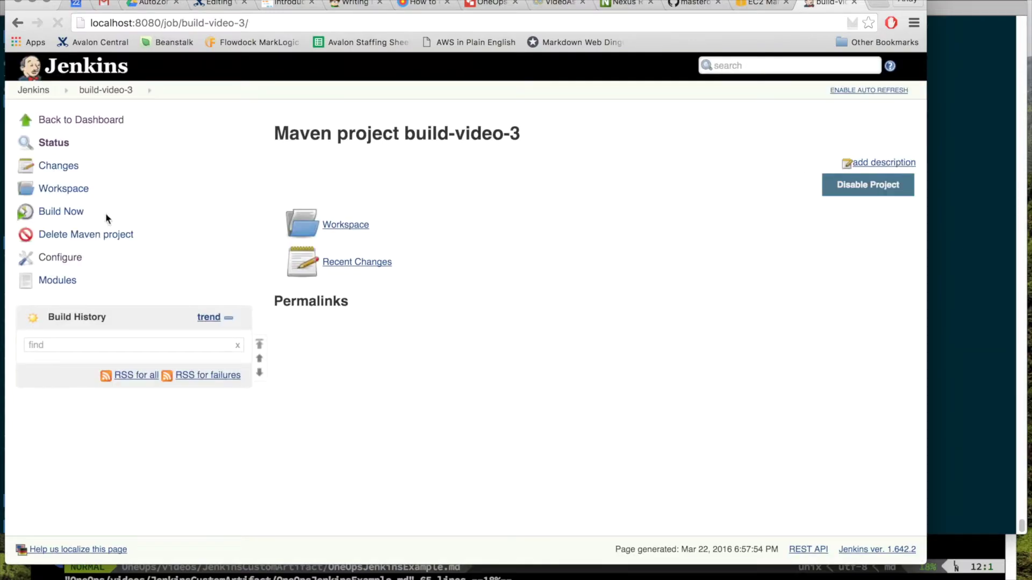
Step: Run build #1 of build-video-3 and review its console output
click(76, 211)
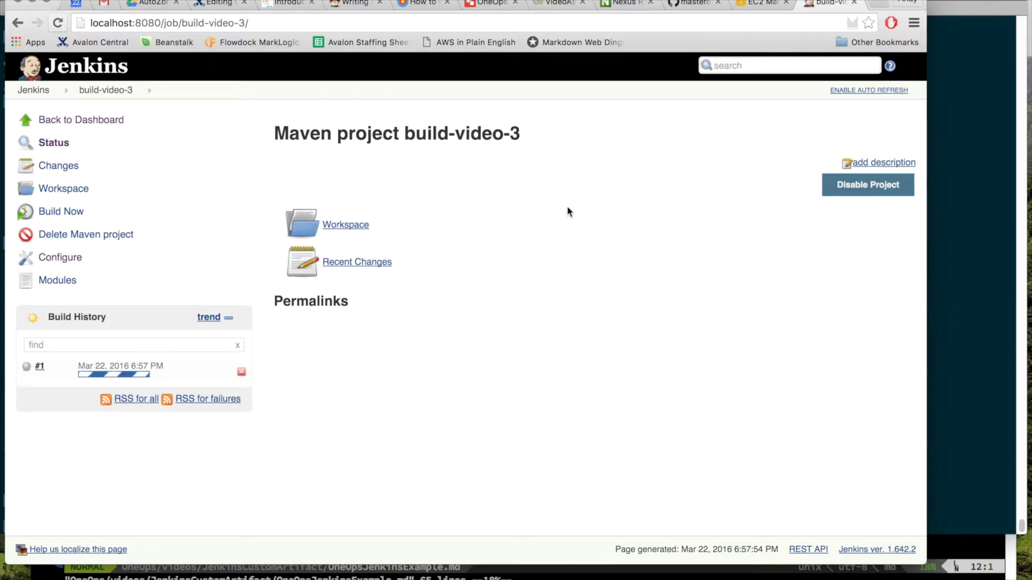
click(141, 375)
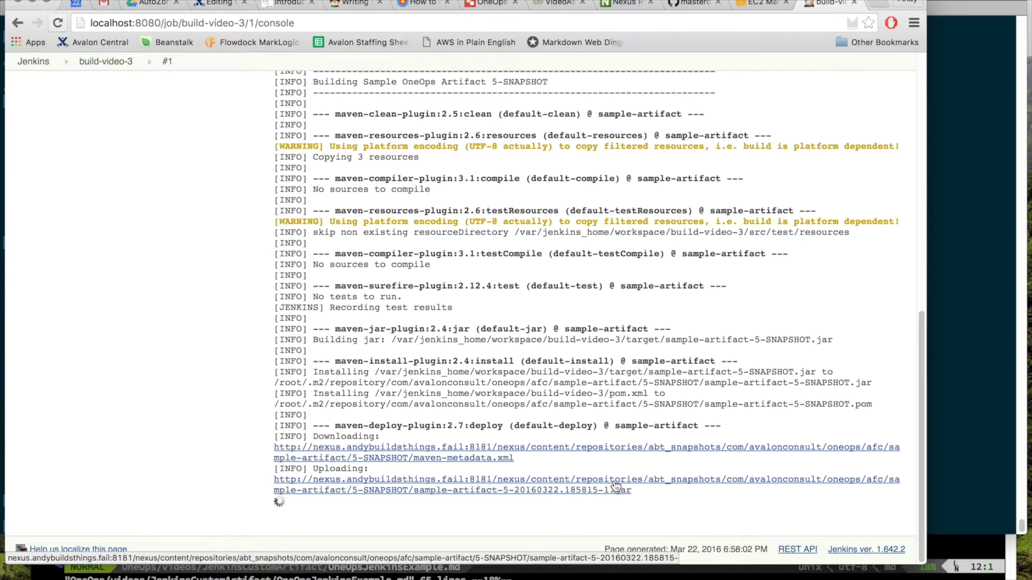
click(106, 61)
Step: Run build #2 and confirm its console shows the 5-SNAPSHOT jar upload and BUILD SUCCESS
click(84, 220)
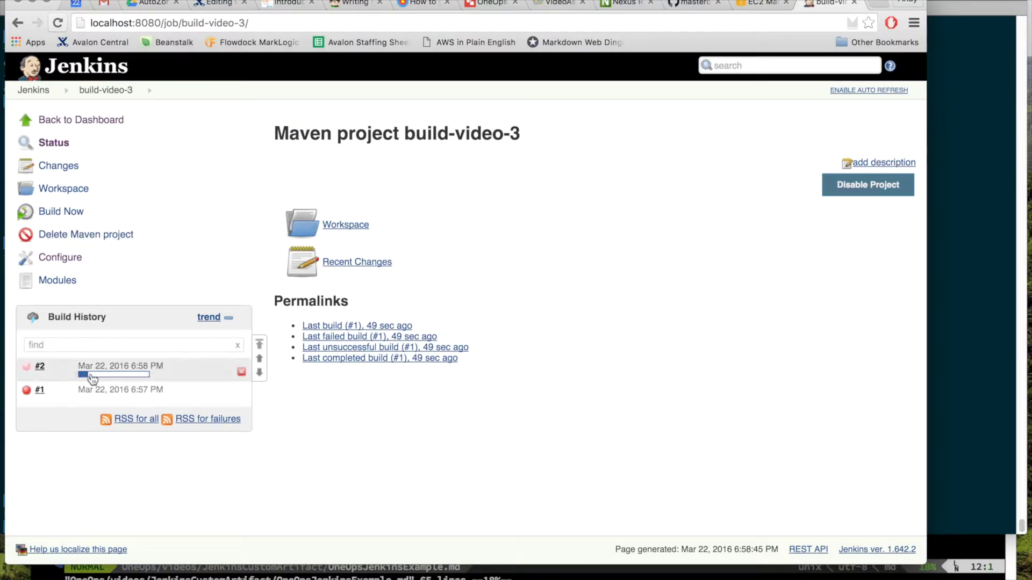
click(81, 372)
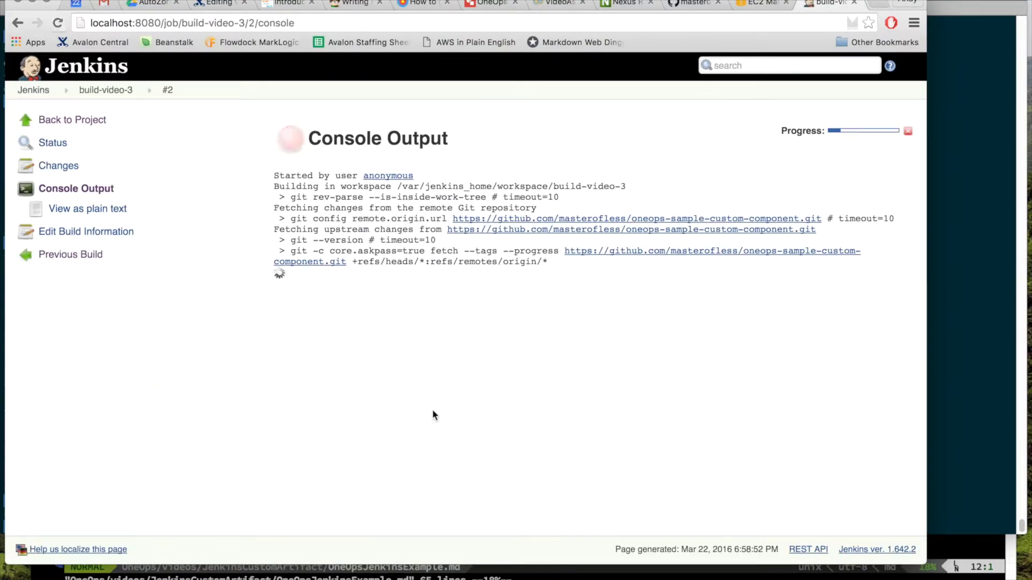
drag(341, 176, 573, 428)
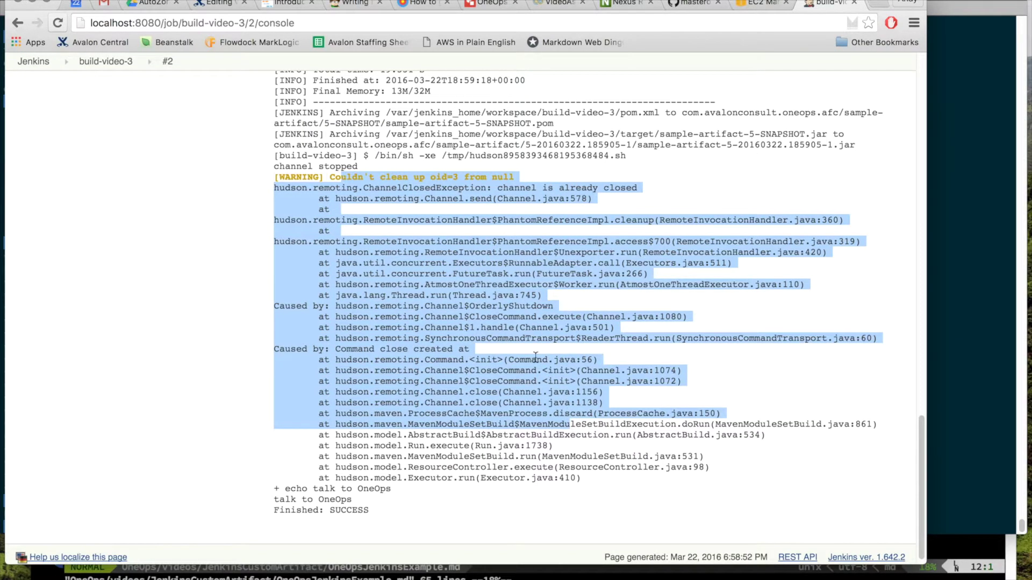
click(105, 61)
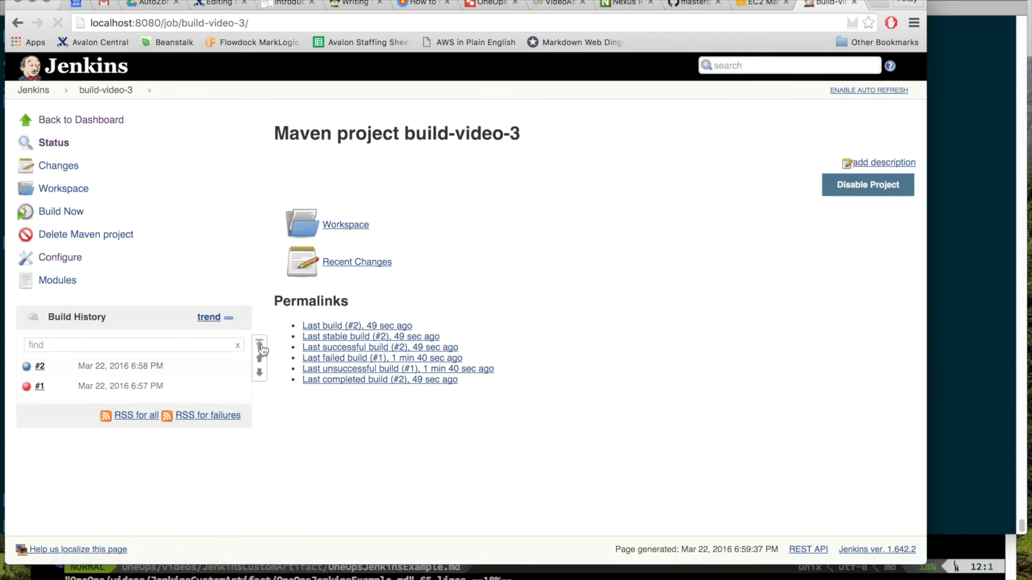
click(26, 366)
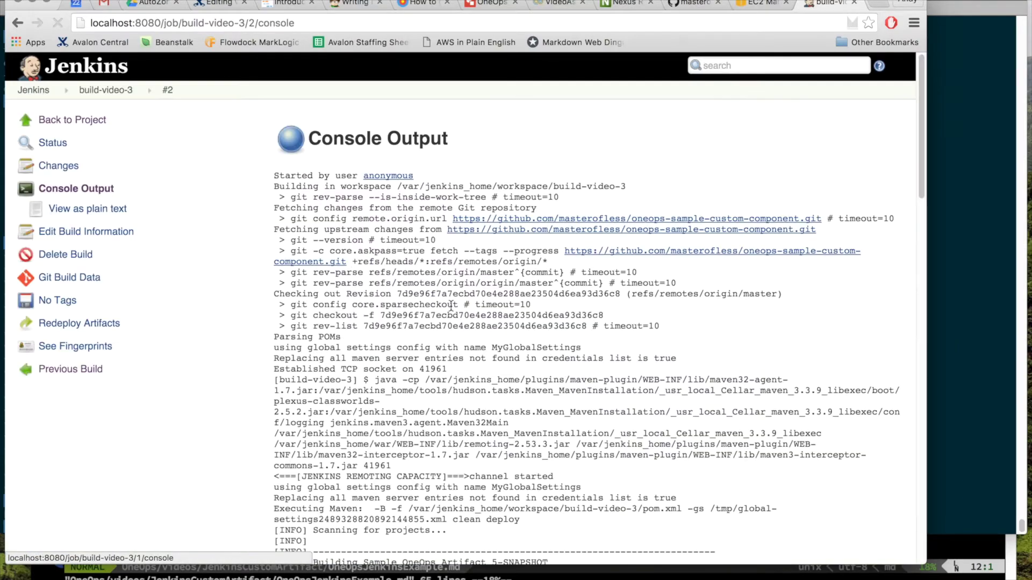
scroll(452, 305, down, 15)
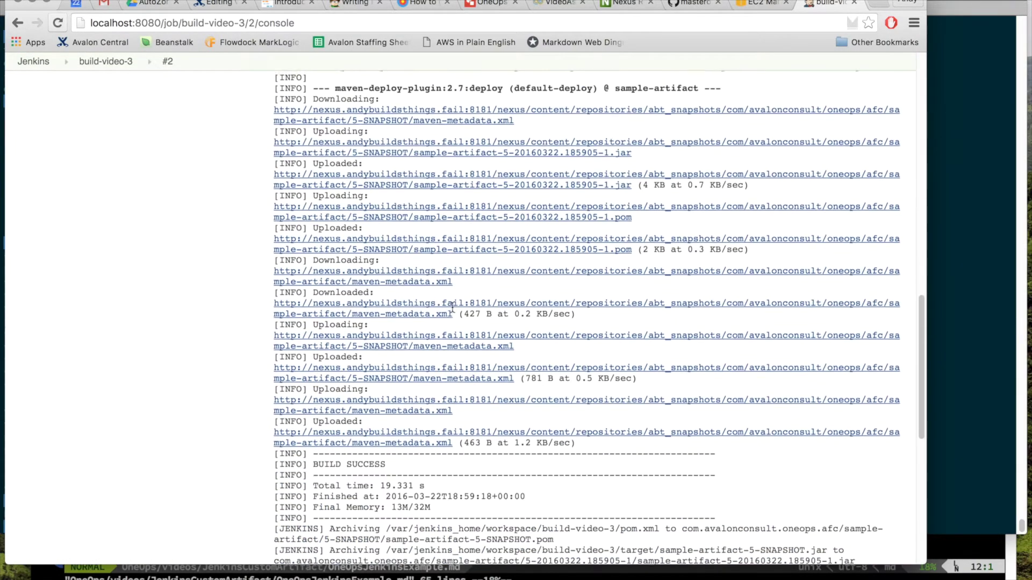
click(624, 3)
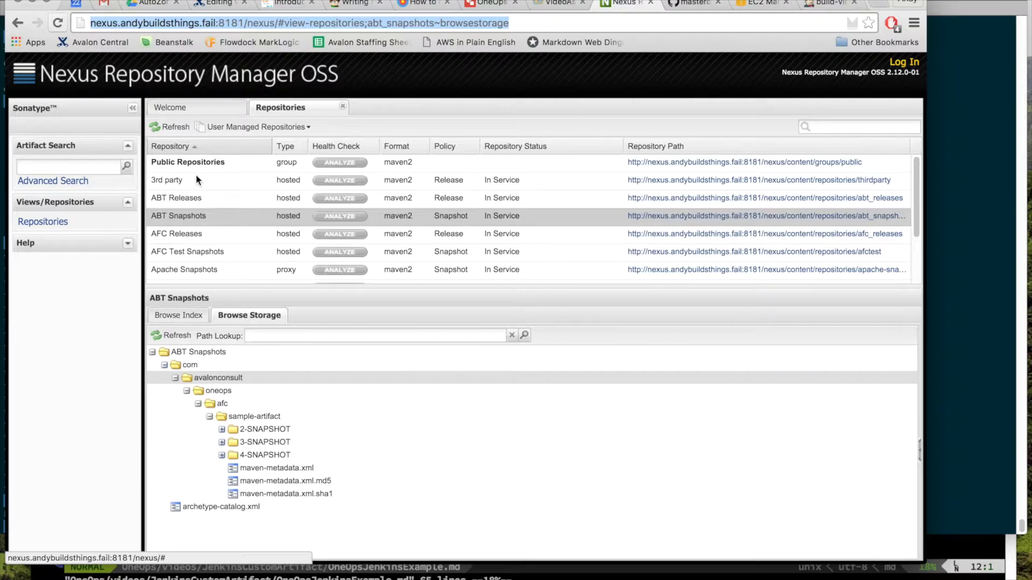
Step: Refresh ABT Snapshots and expand avalonconsult > oneops > afc > sample-artifact > 5-SNAPSHOT to see its jar and pom
click(166, 132)
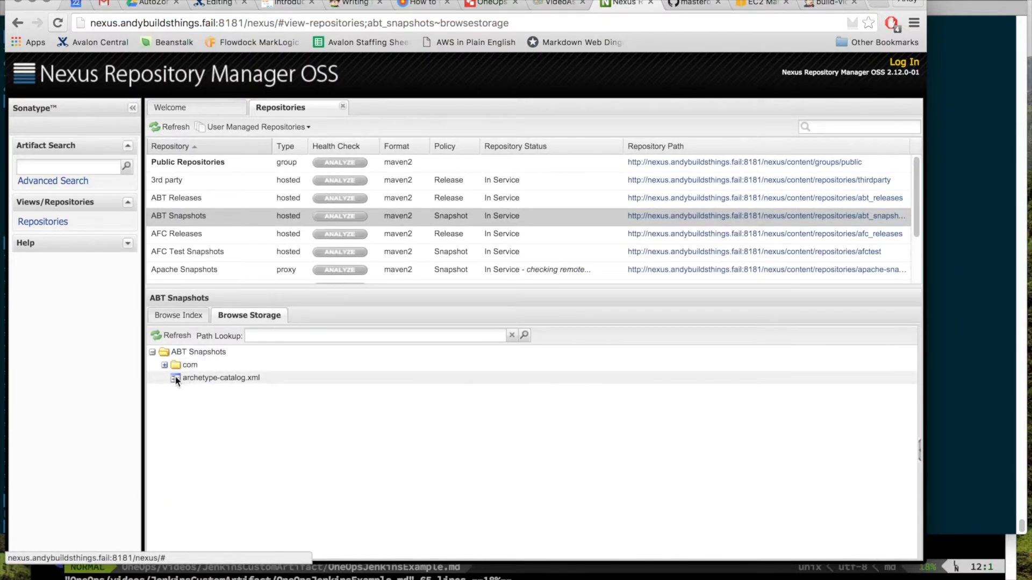
click(175, 378)
click(186, 391)
click(198, 403)
click(209, 416)
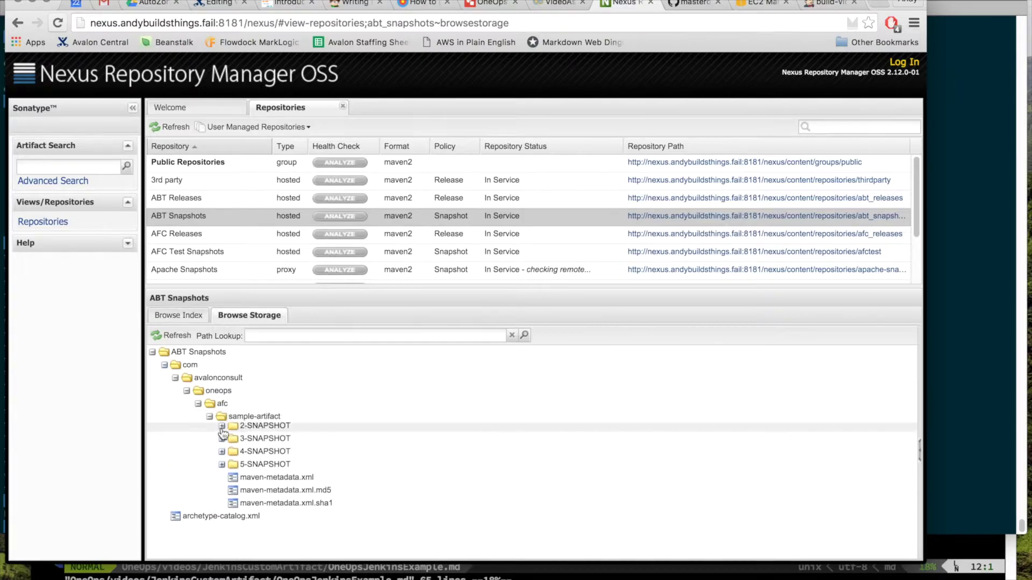
click(222, 468)
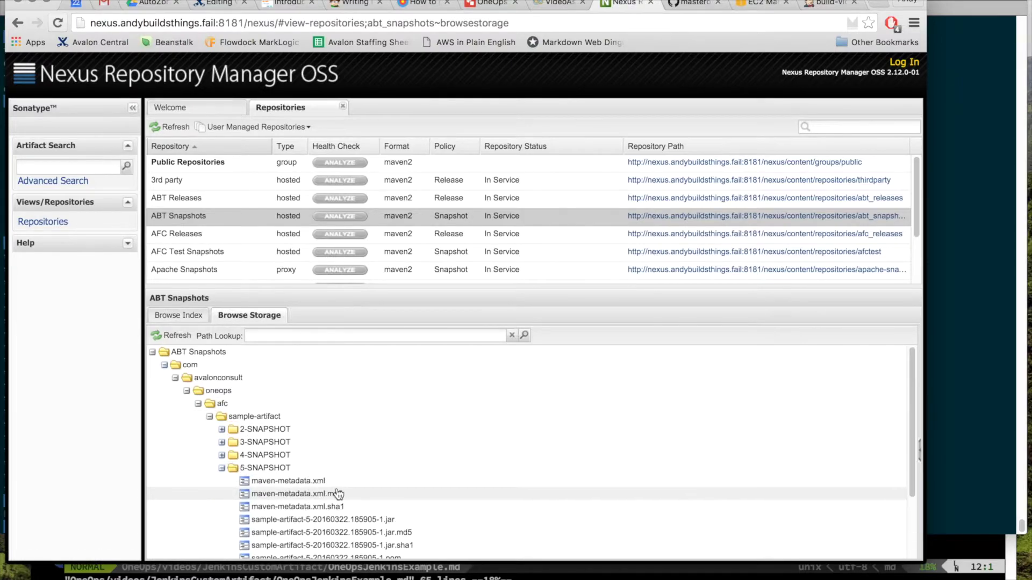
scroll(338, 490, down, 3)
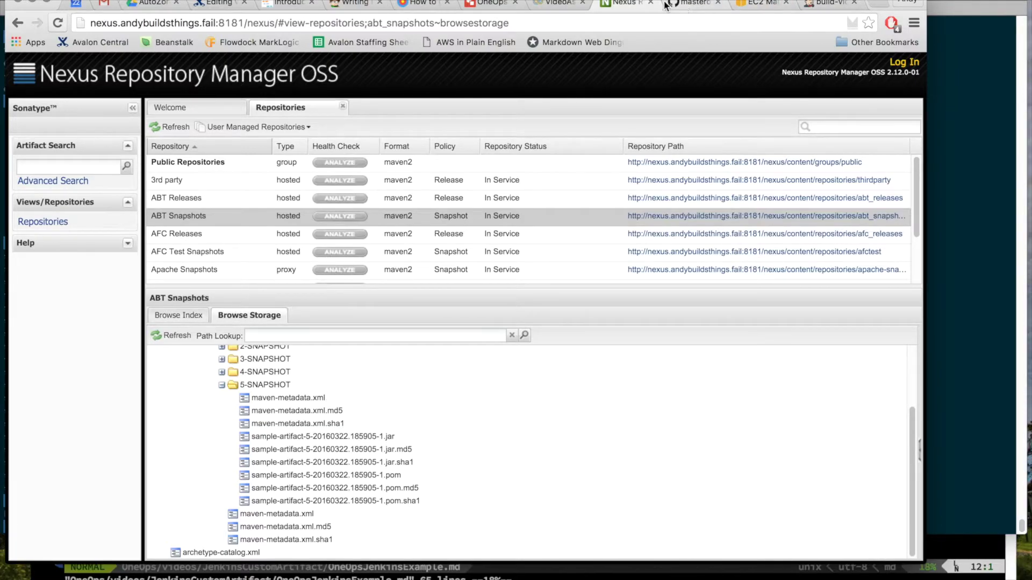
click(554, 4)
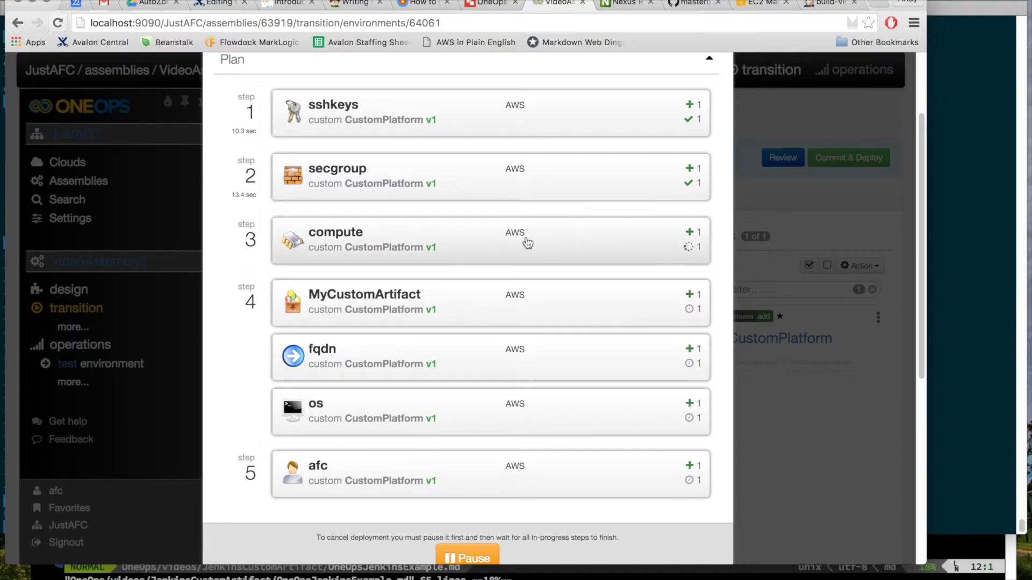
Step: Watch the OneOps deployment plan until all five steps show as completed
scroll(527, 243, up, 1)
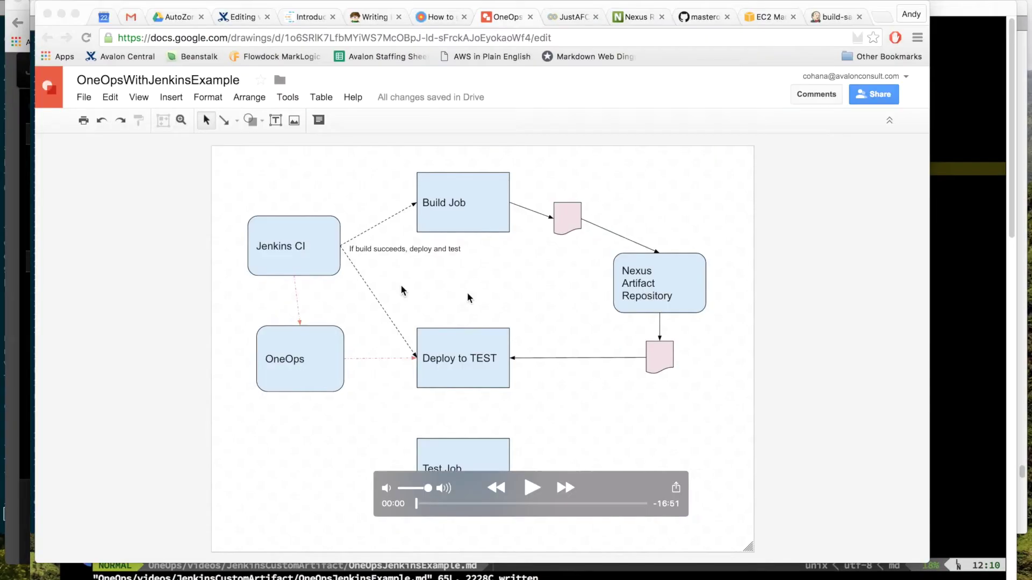
key(super+Tab)
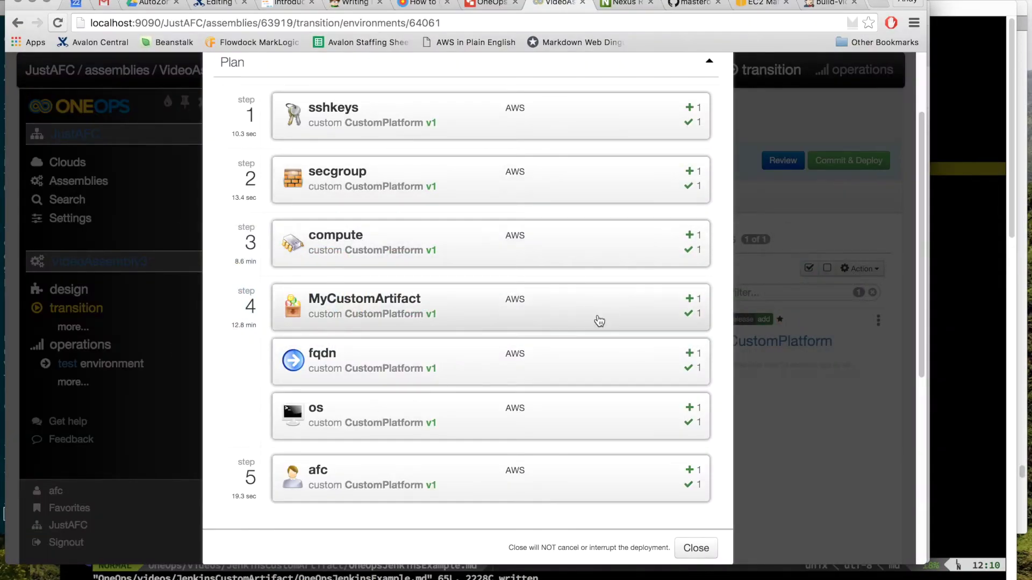
Step: Read the MyCustomArtifact deploy log and confirm it ends with exit code 0
click(501, 313)
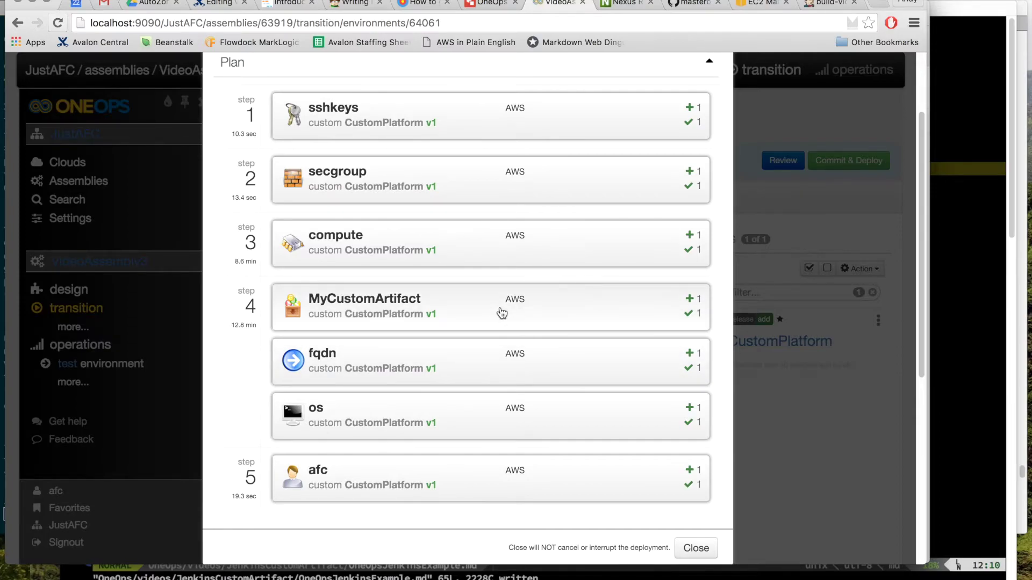
scroll(508, 314, down, 3)
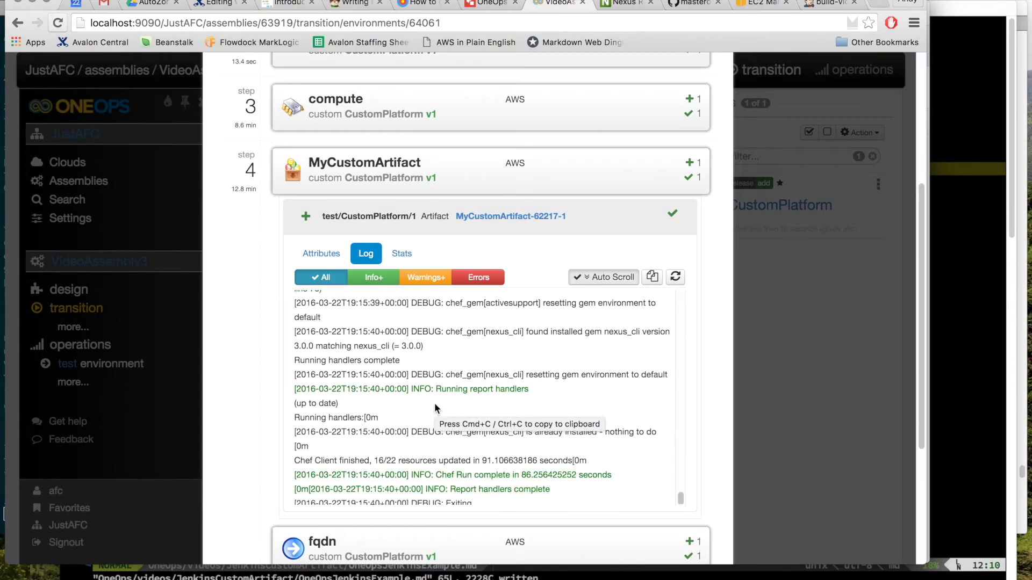
scroll(434, 405, down, 3)
scroll(454, 352, up, 5)
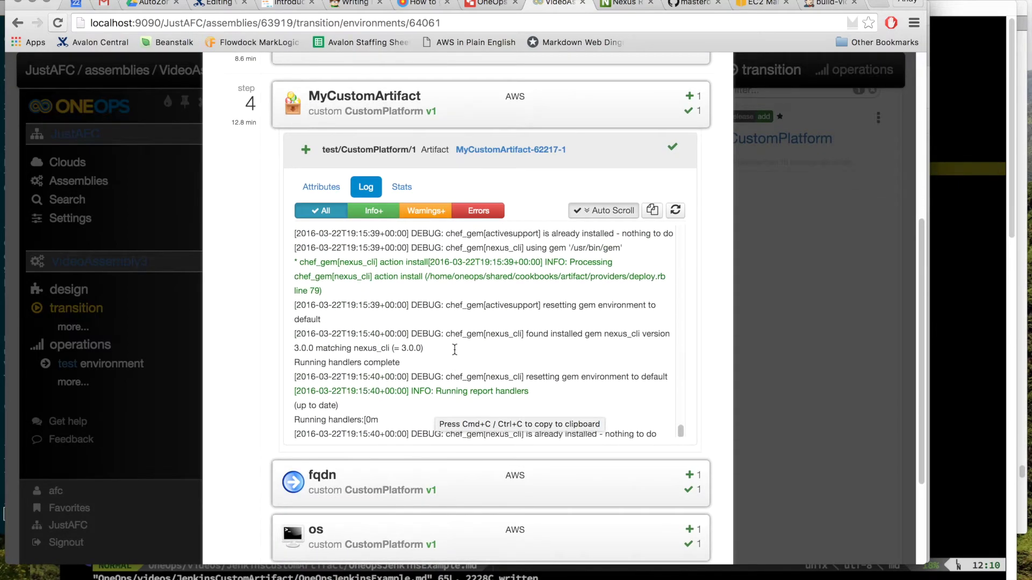
scroll(466, 322, up, 5)
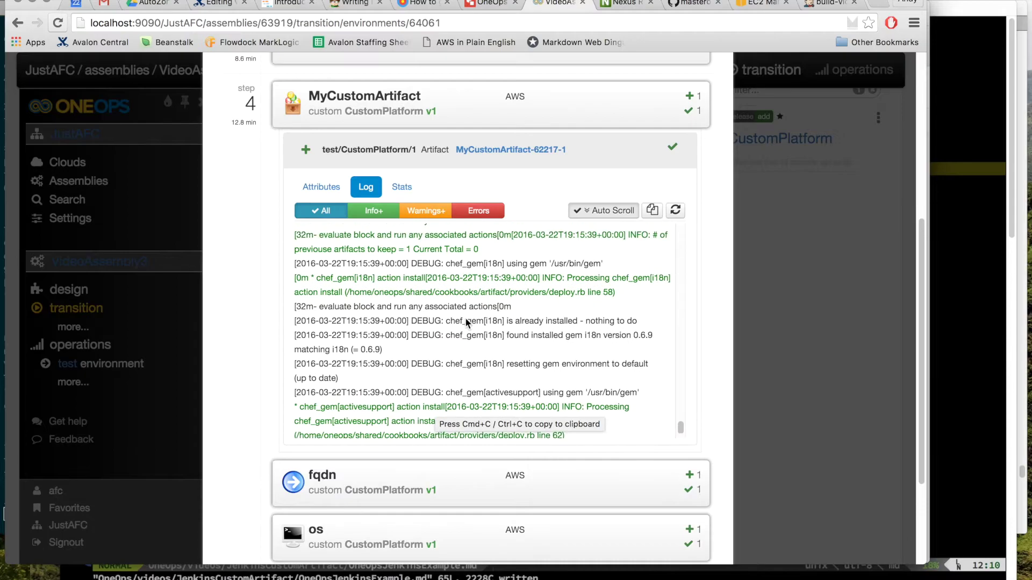
scroll(465, 322, up, 5)
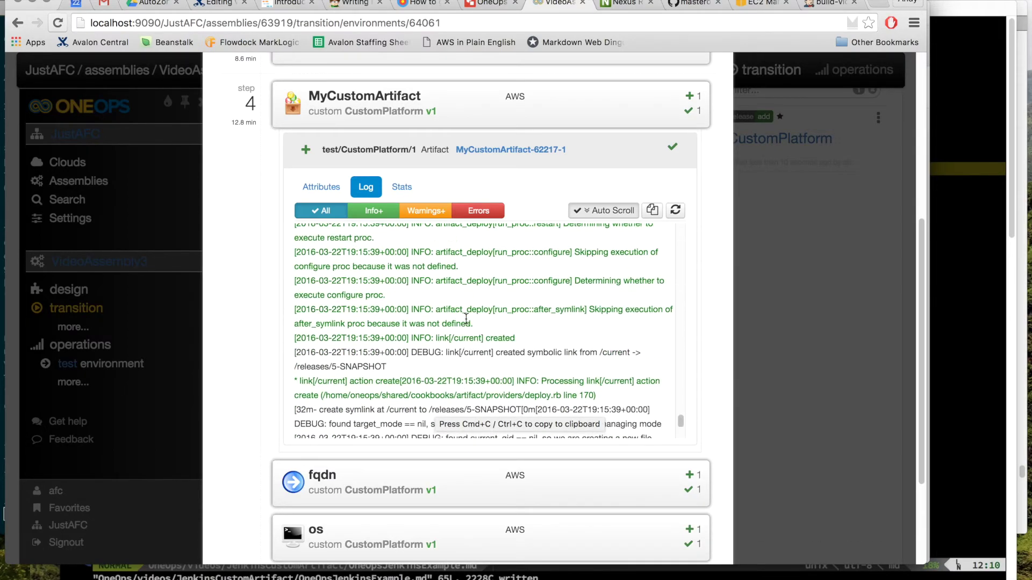
scroll(466, 322, down, 10)
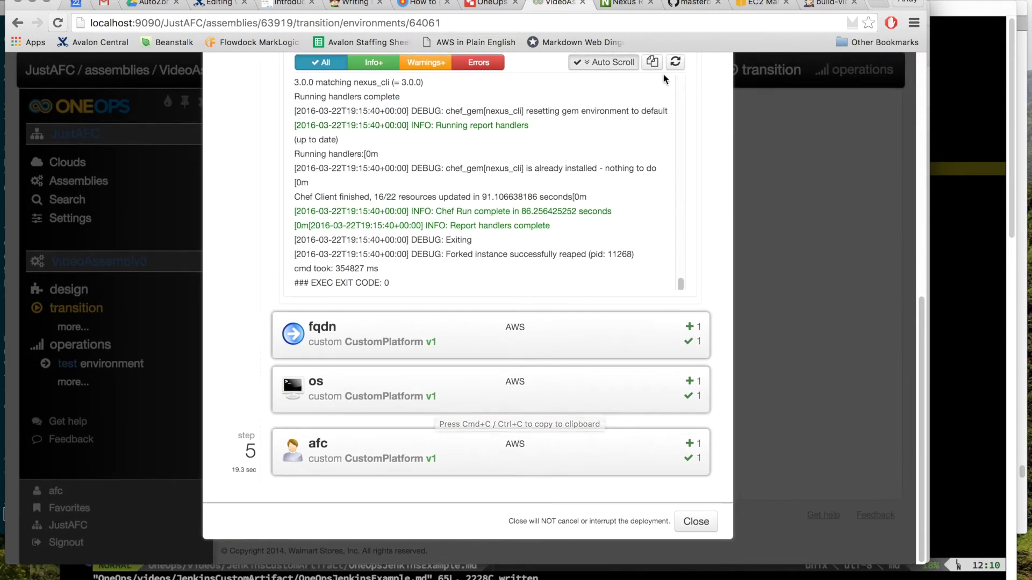
Step: Copy the new EC2 instance's public DNS name for use in Terminal
click(763, 4)
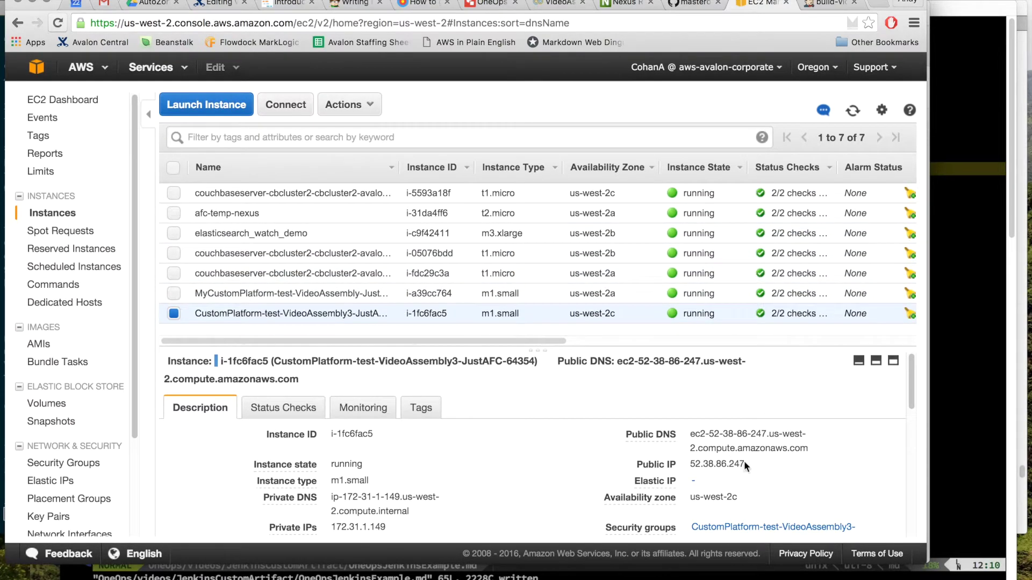
drag(817, 451, 693, 428)
key(super+c)
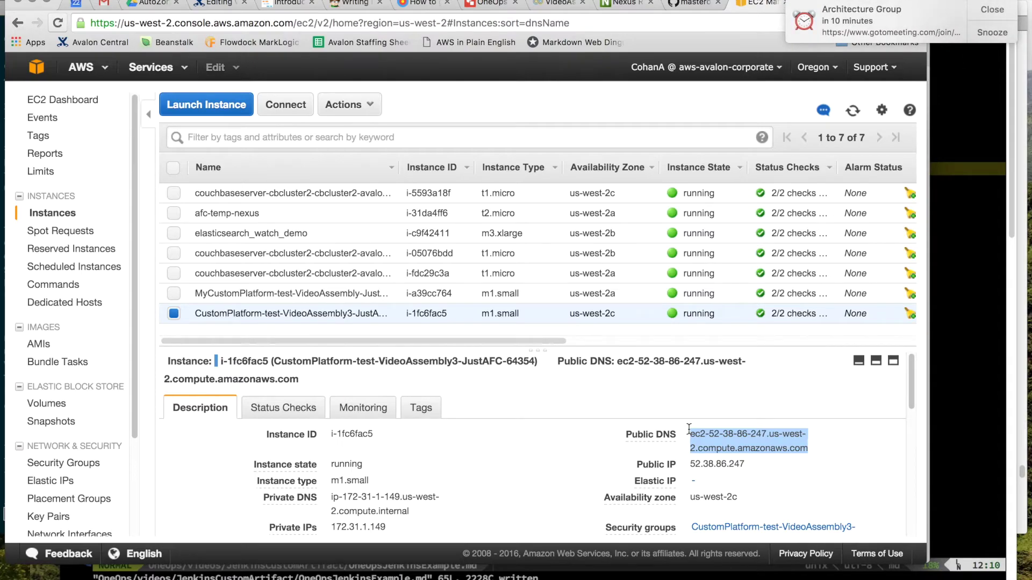
key(super+Tab)
key(super+Tab)
key(super+Tab)
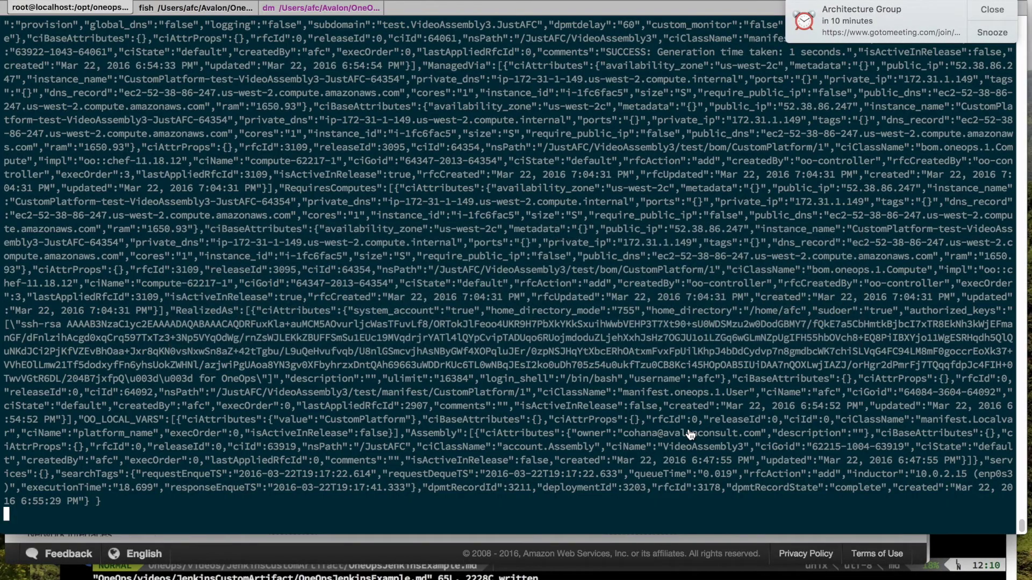
Step: SSH into the new instance via its public DNS, accepting the host key
key(super+shift+bracketleft)
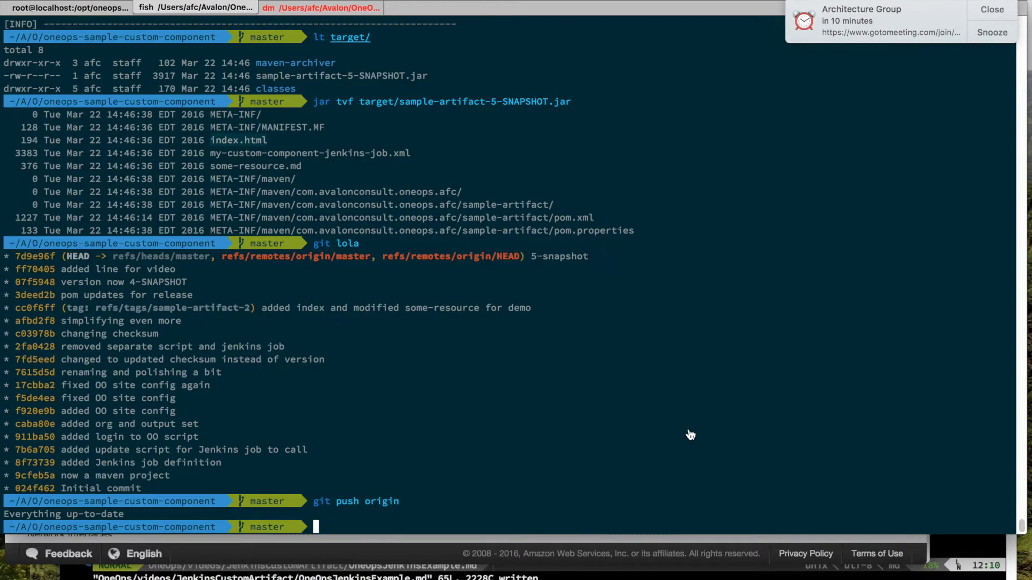
text(ssh -i ~/.ssh/id_rsa_oneops -l afc ec2-52-38-77-160.us-west-2.compute.amazonaws.com)
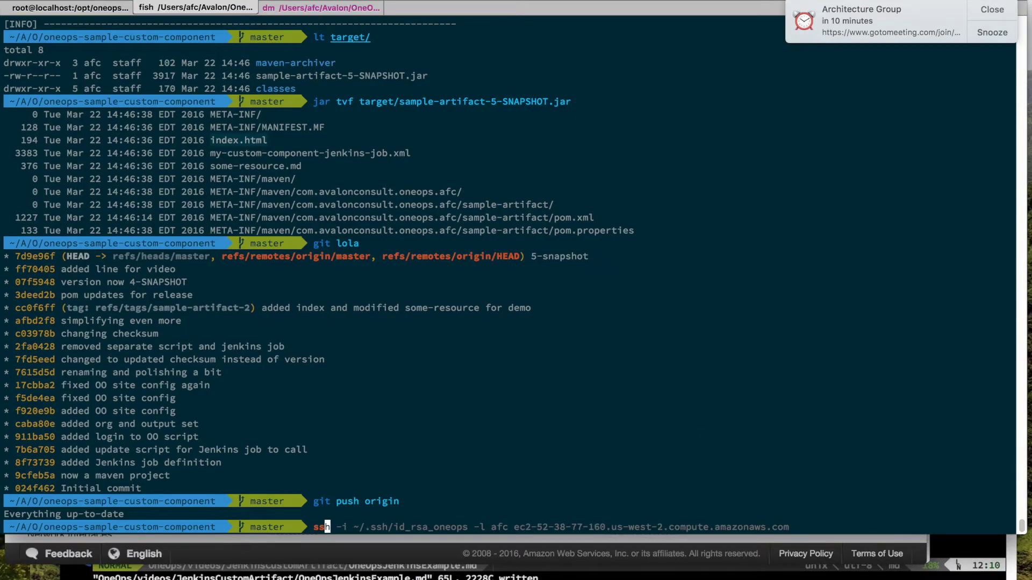
key(BackSpace)
key(BackSpace)
key(BackSpace)
key(BackSpace)
key(BackSpace)
key(BackSpace)
key(BackSpace)
key(BackSpace)
key(BackSpace)
key(BackSpace)
key(BackSpace)
key(BackSpace)
key(BackSpace)
key(BackSpace)
key(BackSpace)
key(BackSpace)
key(BackSpace)
key(BackSpace)
key(BackSpace)
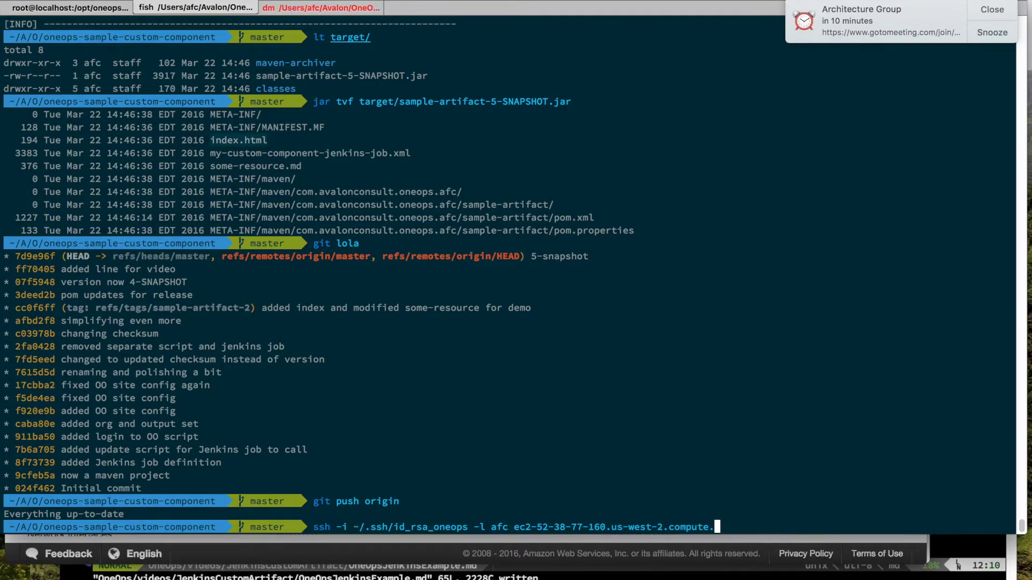
key(BackSpace)
key(BackSpace)
key(BackSpace)
key(BackSpace)
key(BackSpace)
key(BackSpace)
key(BackSpace)
key(BackSpace)
key(BackSpace)
key(BackSpace)
key(BackSpace)
key(BackSpace)
key(BackSpace)
key(BackSpace)
key(BackSpace)
key(BackSpace)
key(BackSpace)
key(BackSpace)
key(BackSpace)
key(BackSpace)
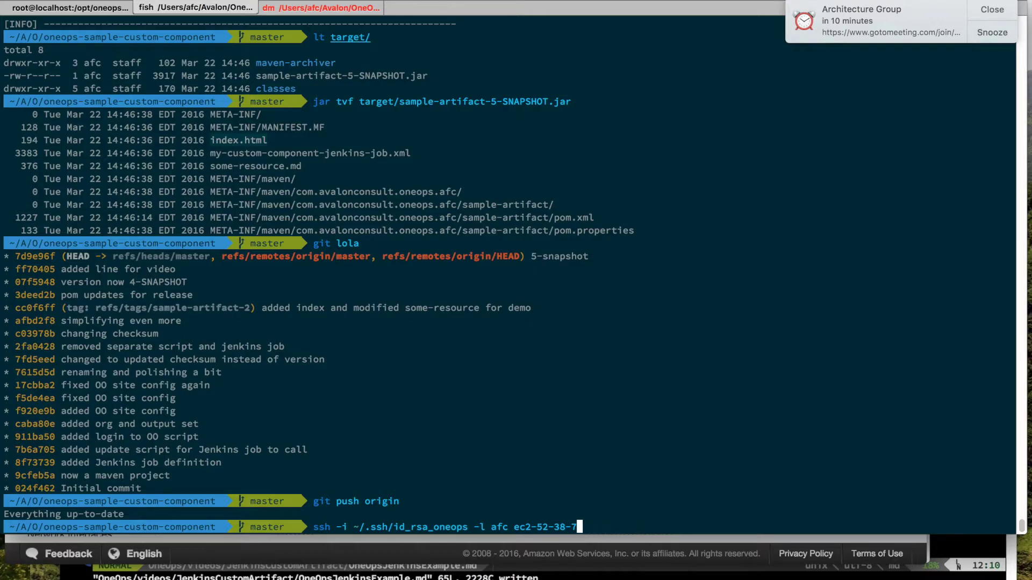
key(BackSpace)
key(BackSpace)
key(BackSpace)
key(BackSpace)
key(BackSpace)
key(super+v)
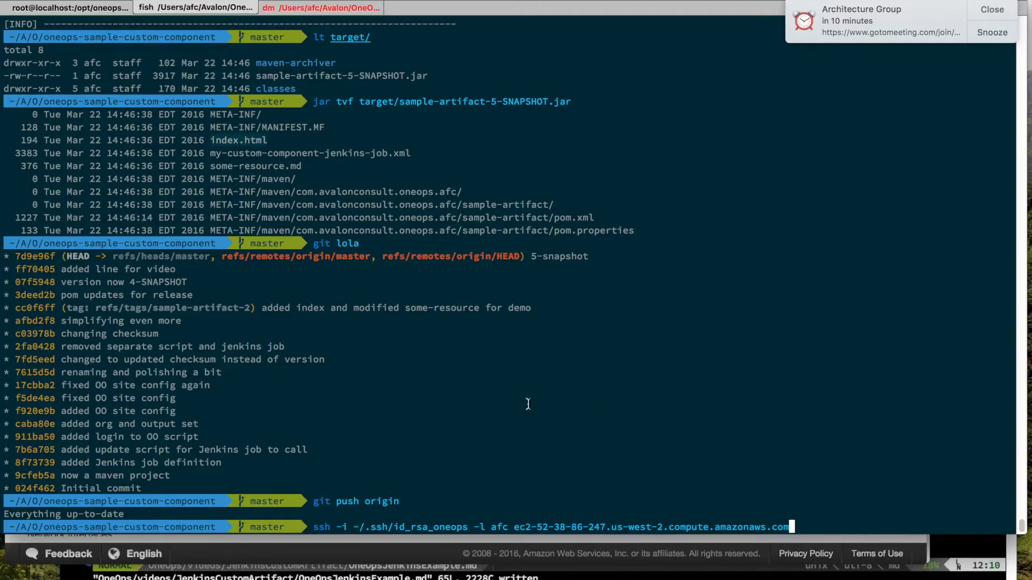
key(Return)
text(yes)
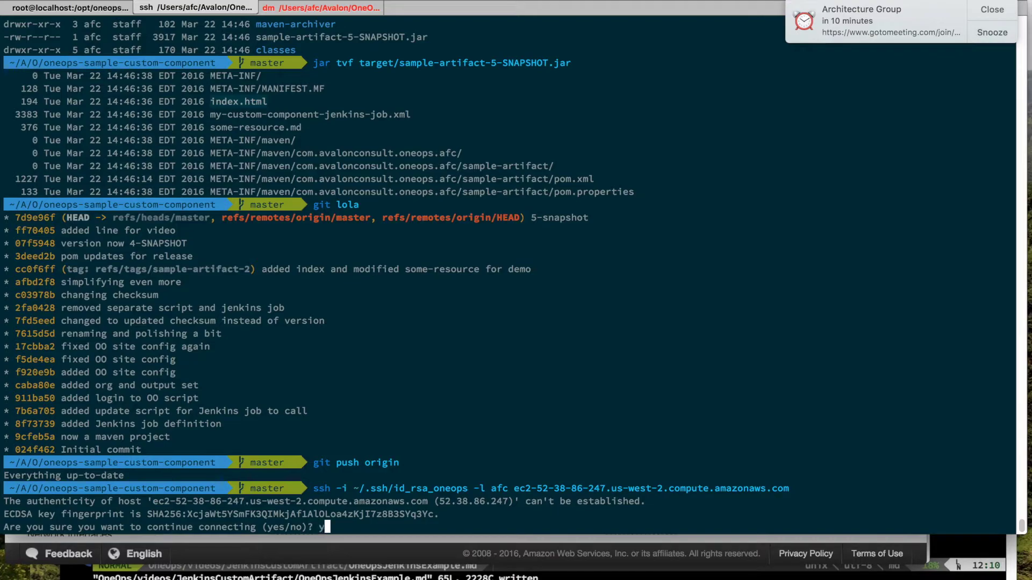
key(Return)
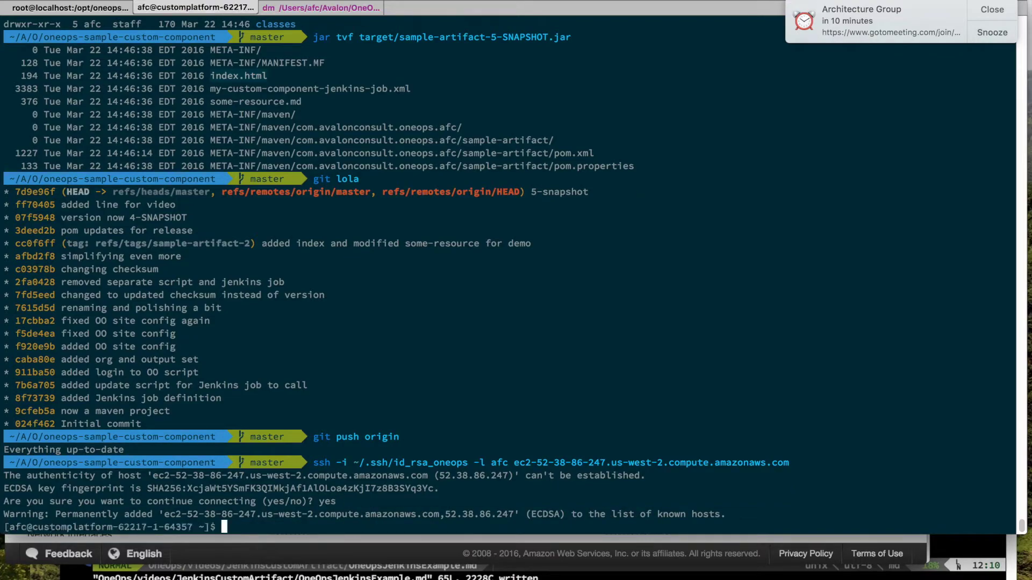
Step: List /releases and the files in the 5-SNAPSHOT release folder
text(ls /rel)
key(Tab)
key(Return)
text(j)
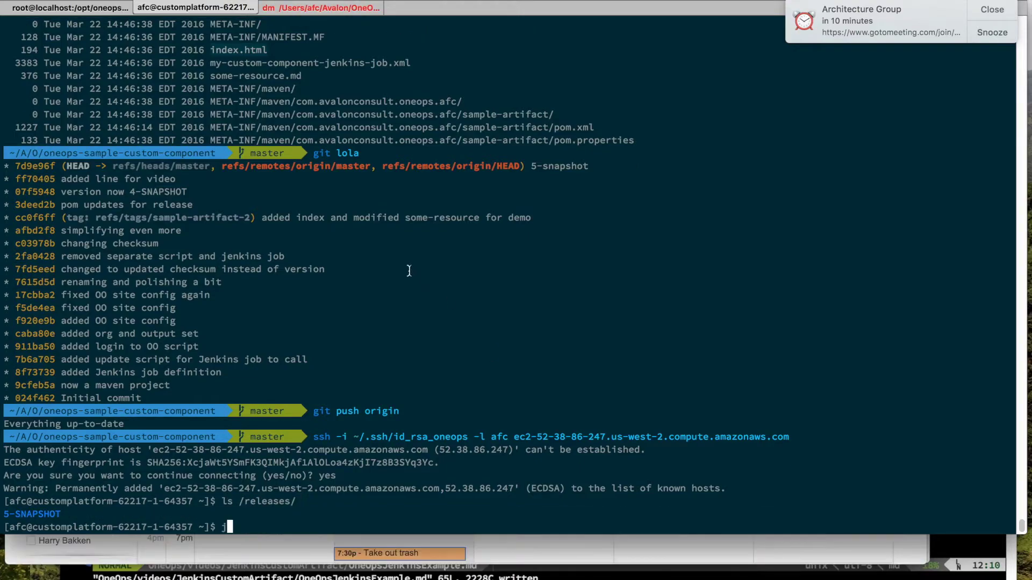
key(BackSpace)
key(Up)
key(Tab)
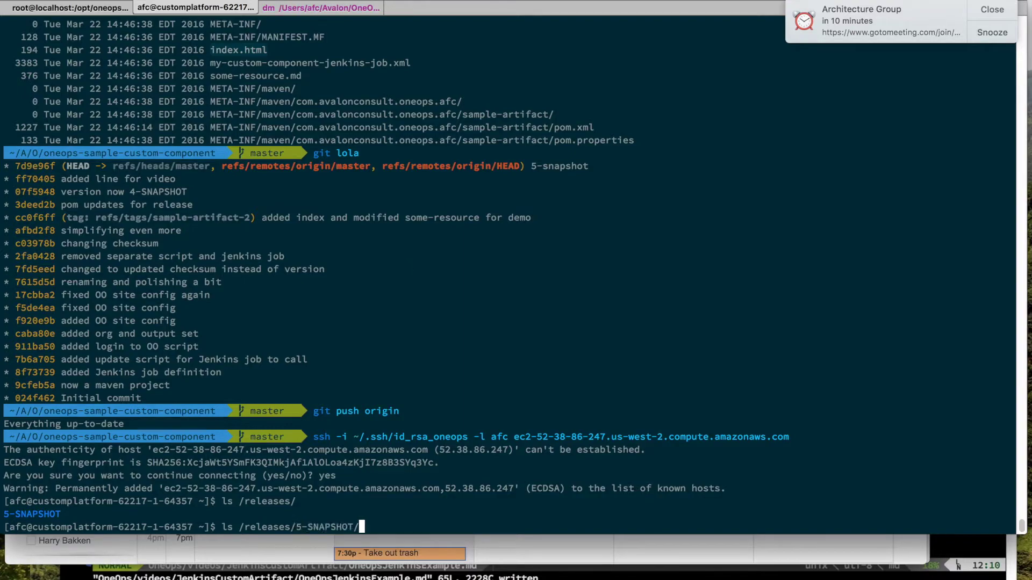
key(Return)
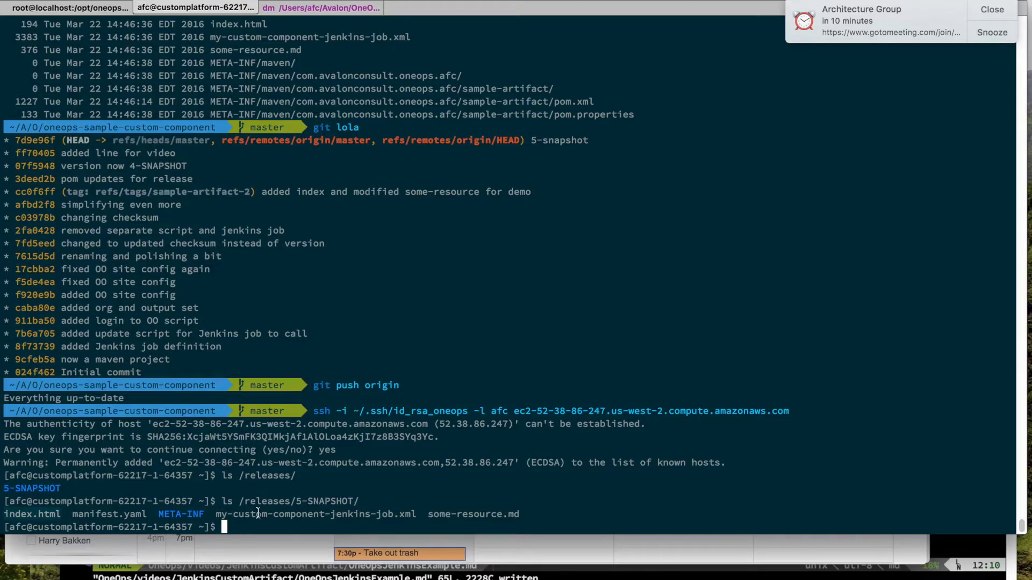
double_click(468, 513)
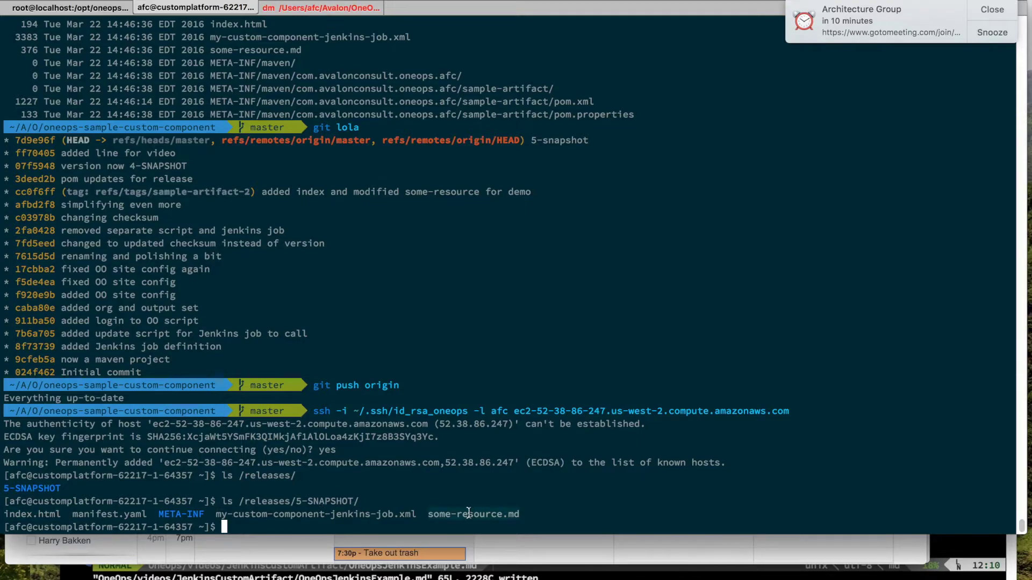
Step: Print /releases/5-SNAPSHOT/some-resource.md and select its last line, 'before beginning video'
text(cat )
text(so)
key(BackSpace)
key(BackSpace)
text(/releases/5-SNAPSHOT/s)
key(Tab)
key(Return)
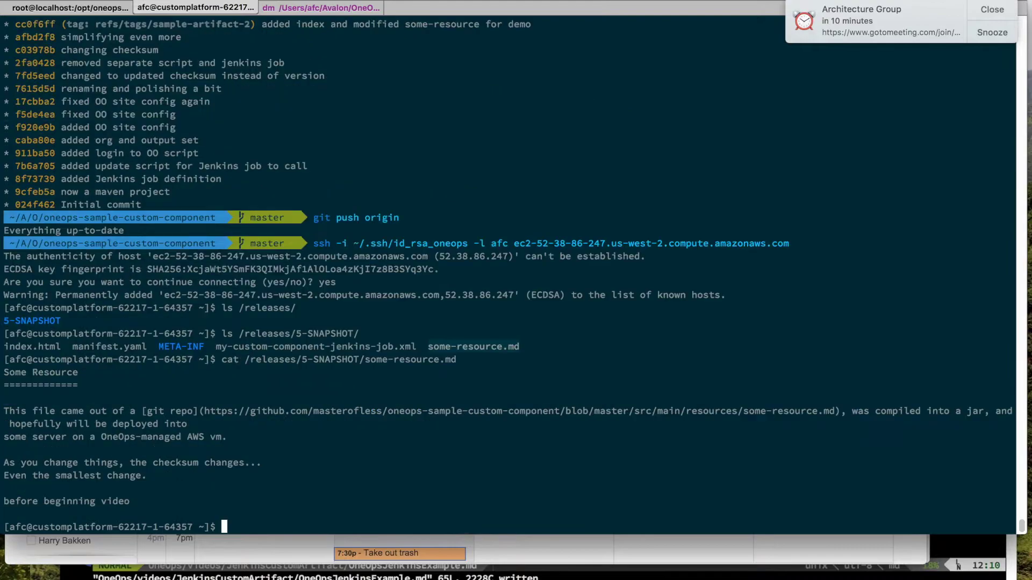
triple_click(56, 504)
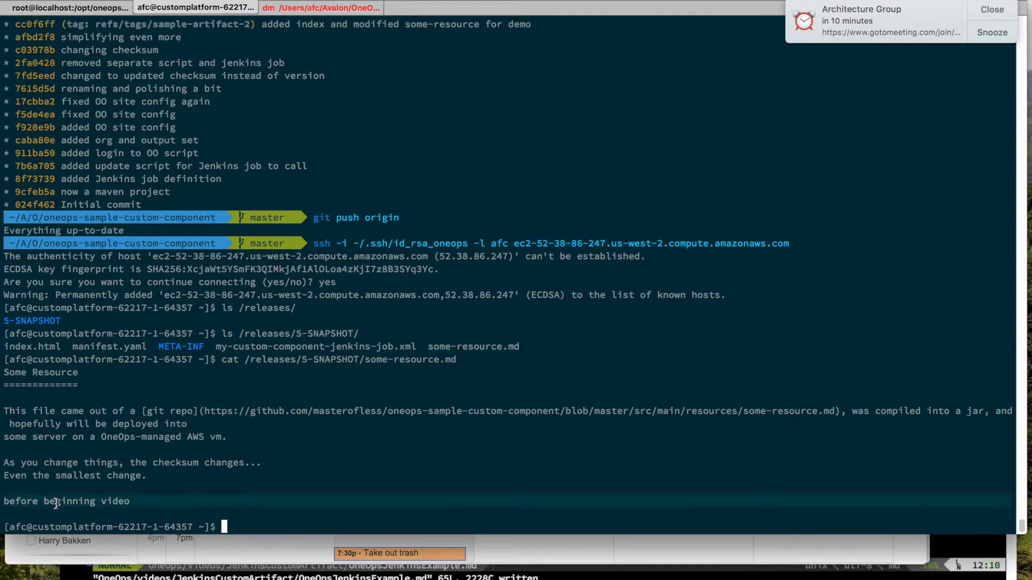
key(super+Tab)
key(super+Tab)
key(super+Tab)
key(super+Tab)
key(super+Tab)
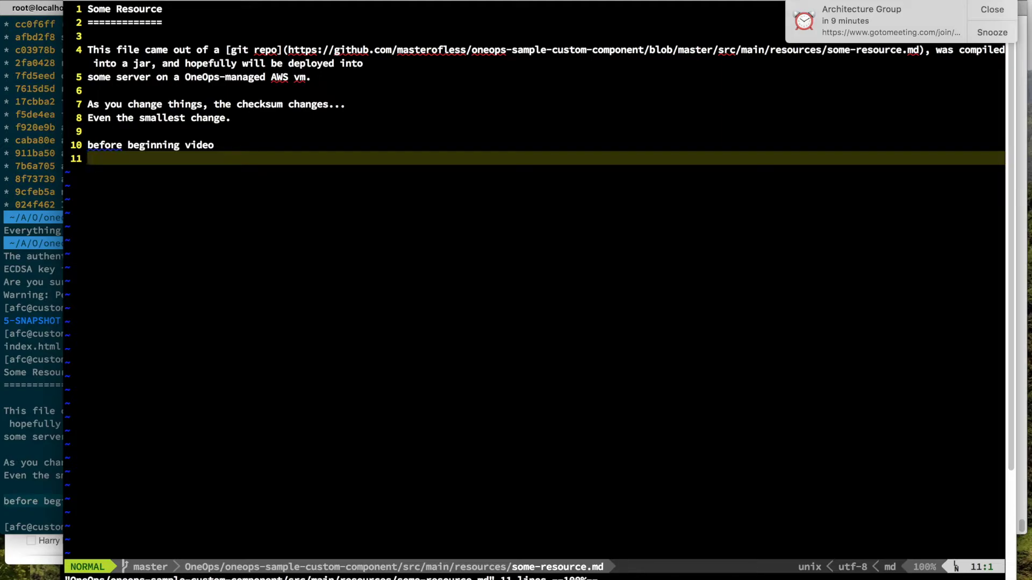
Step: Dismiss the calendar meeting alerts and show the build-video-3 Jenkins page
key(super+Tab)
key(super+Tab)
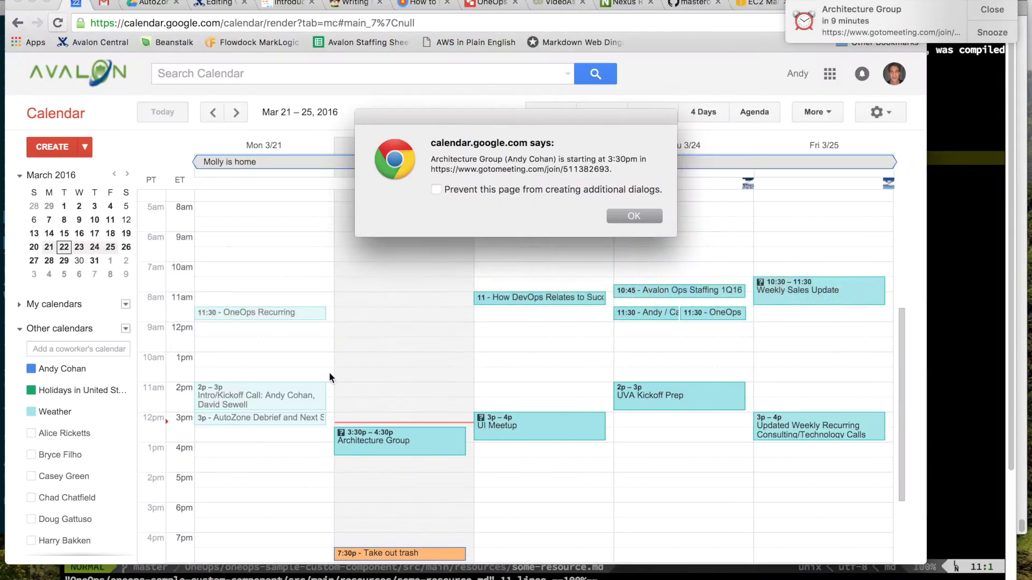
click(656, 215)
click(992, 9)
click(822, 4)
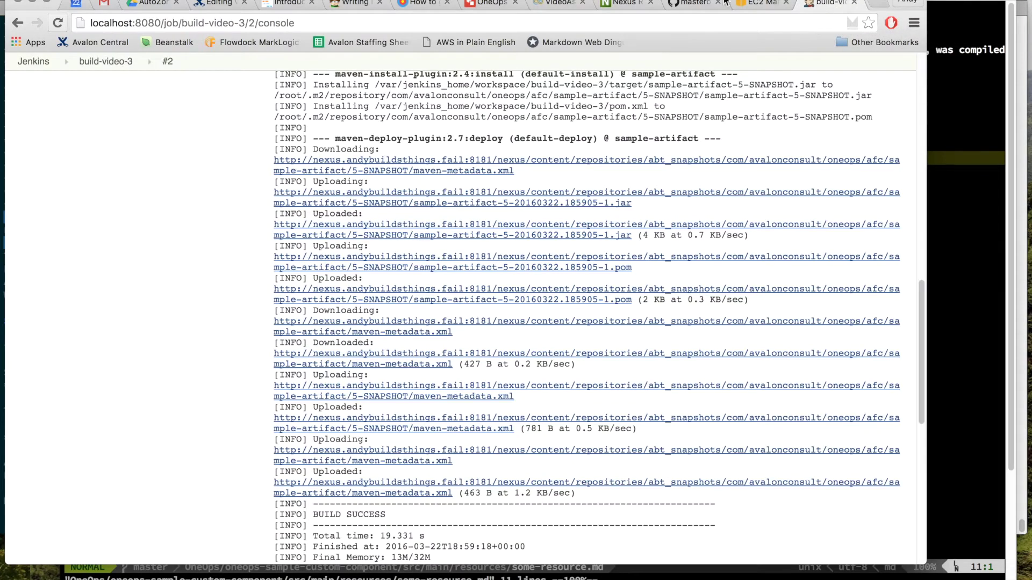
Step: Open build-video-3's configuration and select the placeholder echo command in Execute shell
click(137, 62)
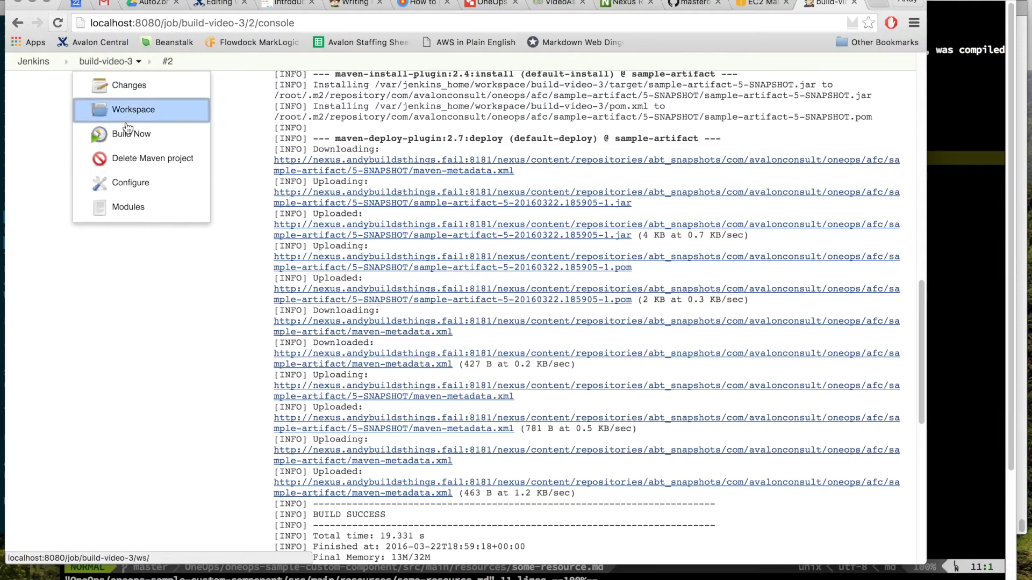
click(123, 185)
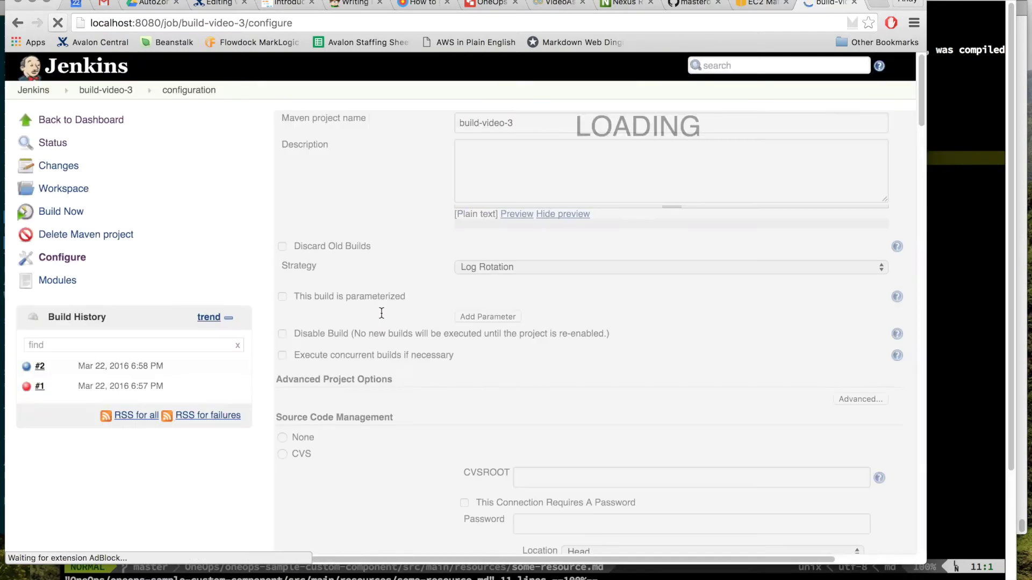
scroll(505, 343, down, 6)
scroll(505, 340, down, 10)
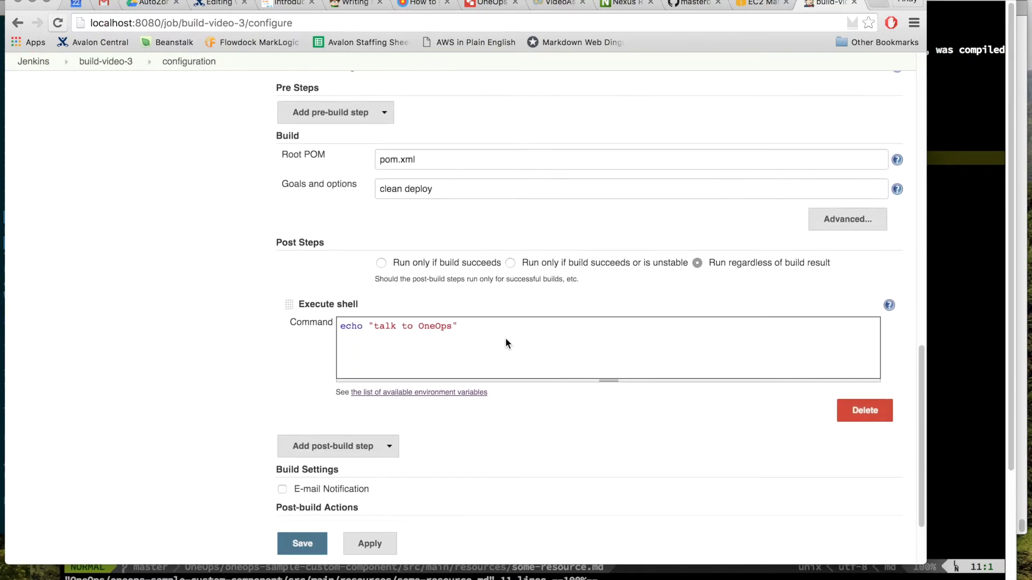
drag(461, 293, 331, 285)
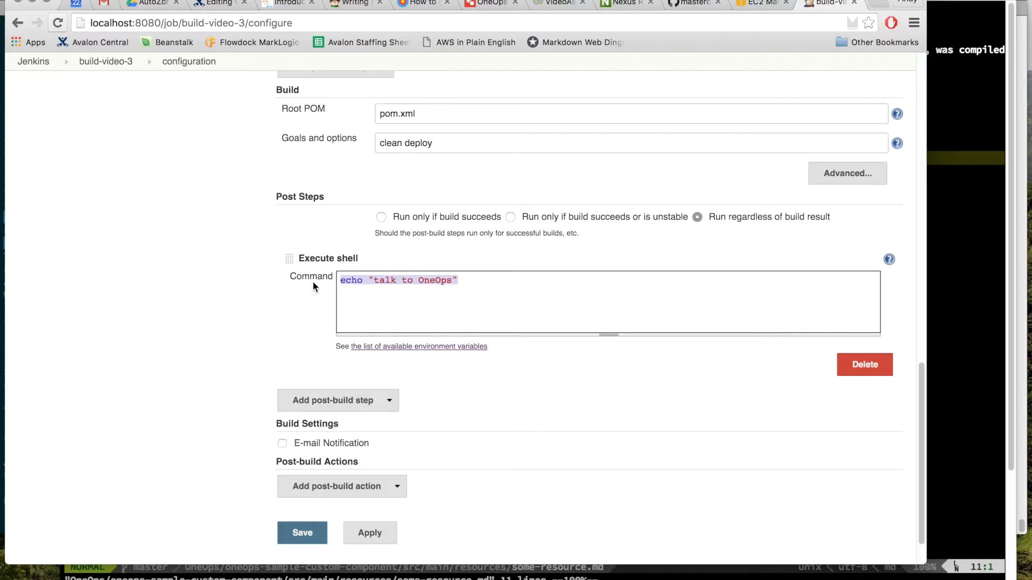
key(super+Tab)
key(super+Tab)
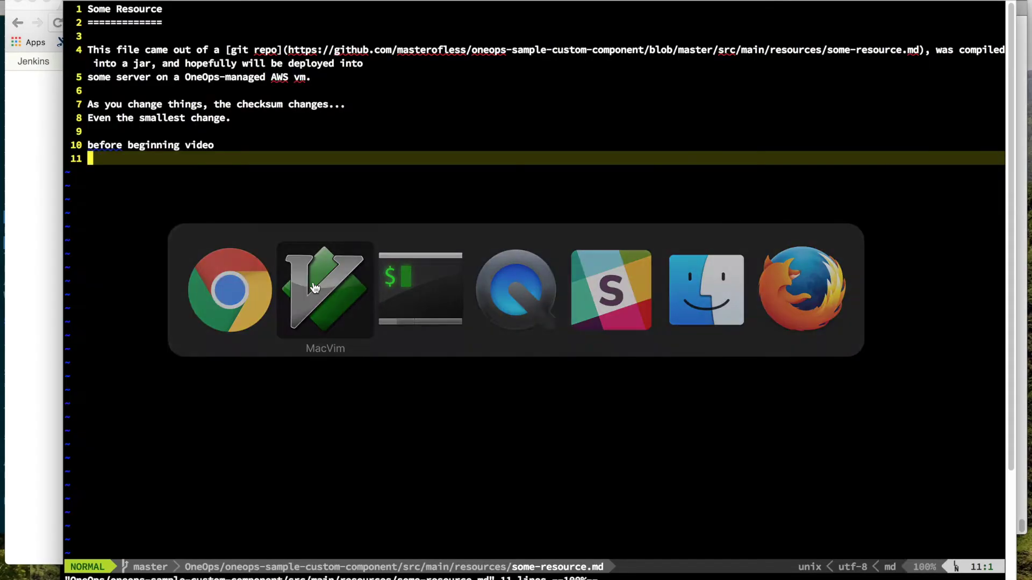
Step: Close the deployment log on the OneOps VideoAssembly3 page
click(556, 5)
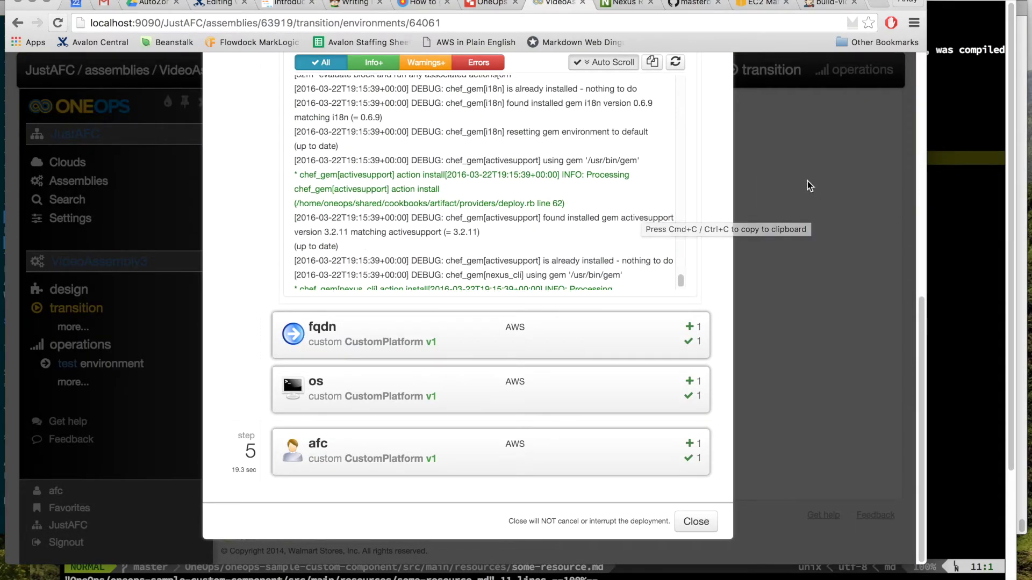
scroll(807, 181, up, 6)
scroll(807, 182, down, 6)
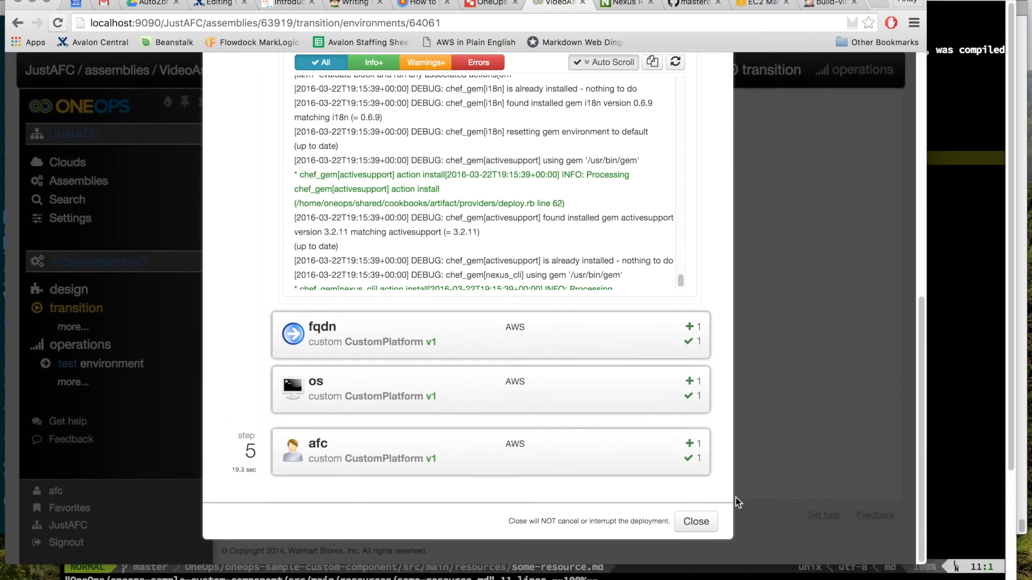
click(694, 520)
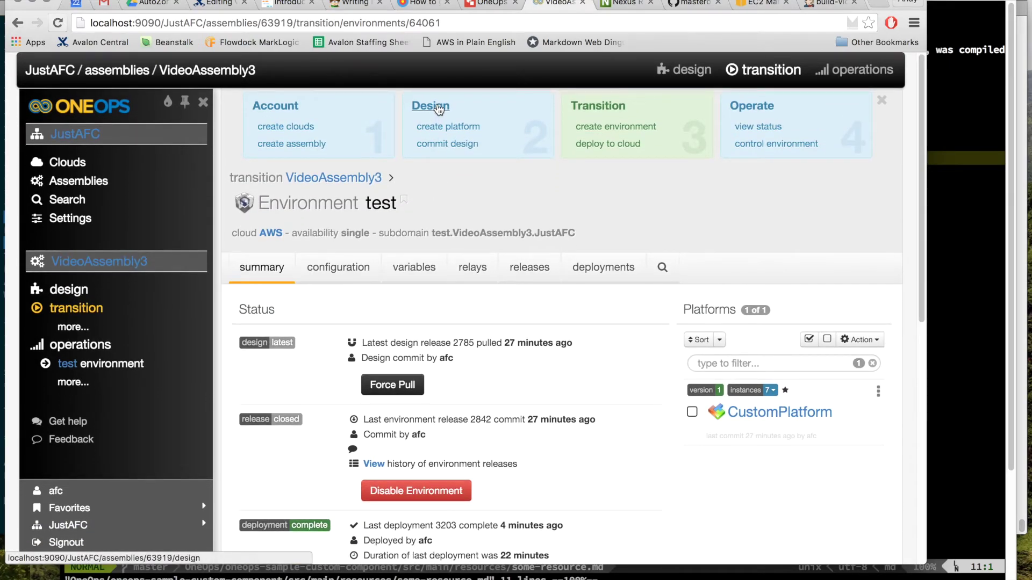
Step: Open CustomPlatform in the VideoAssembly3 design and review MyCustomArtifact's Version 5-SNAPSHOT and Path /nexus
click(439, 107)
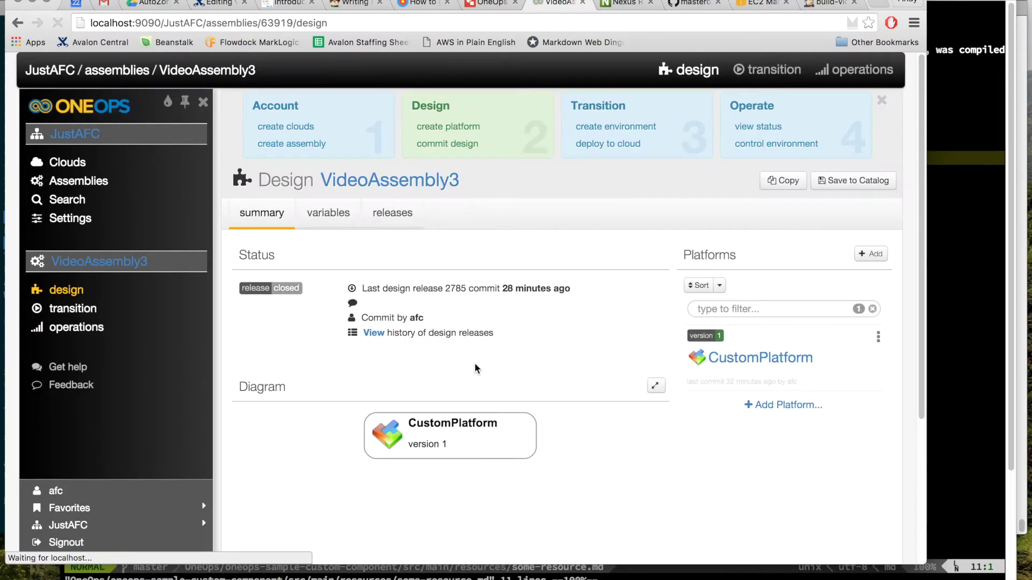
click(760, 364)
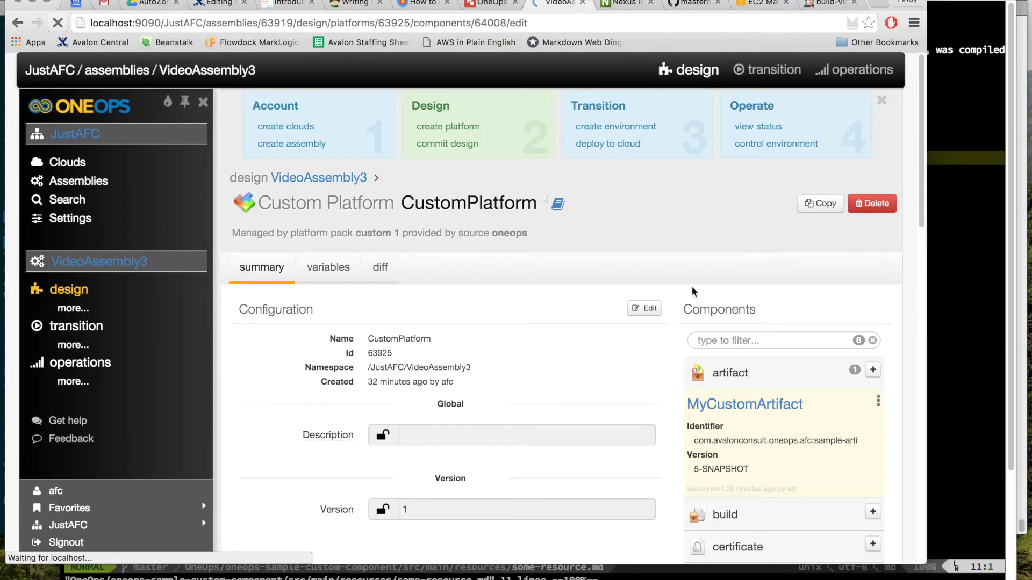
scroll(646, 328, down, 3)
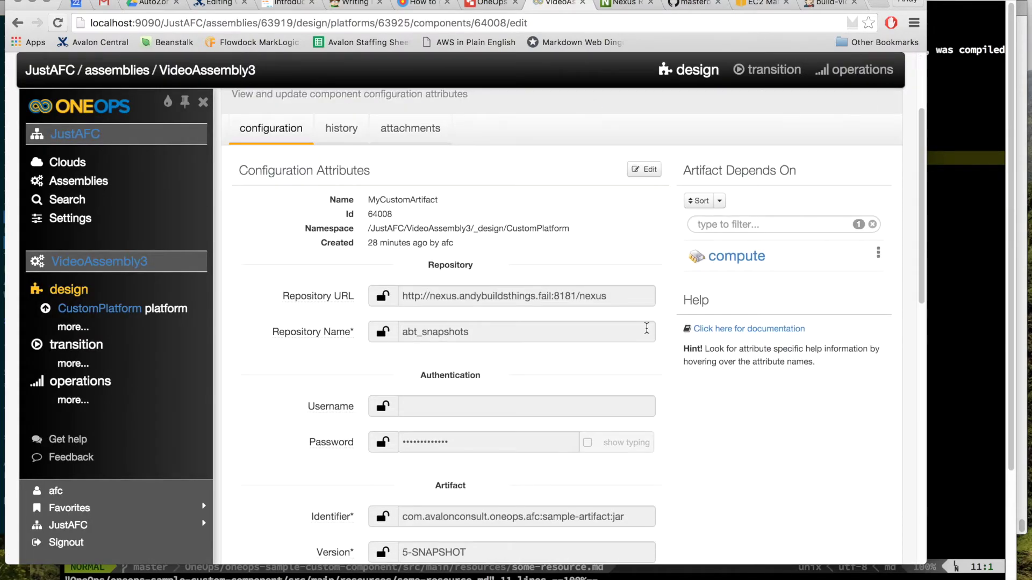
scroll(488, 324, down, 5)
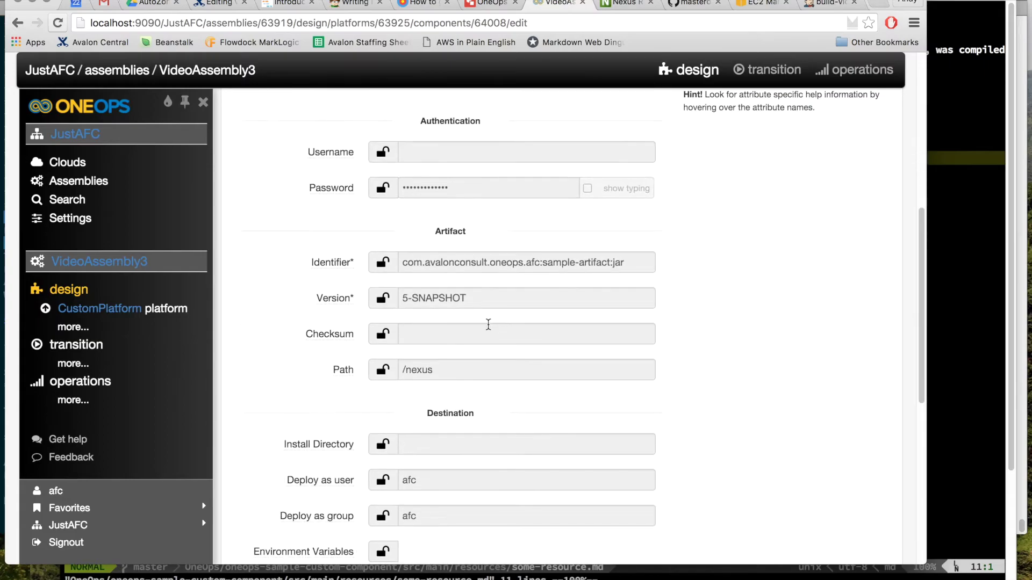
scroll(488, 324, up, 4)
scroll(488, 324, down, 8)
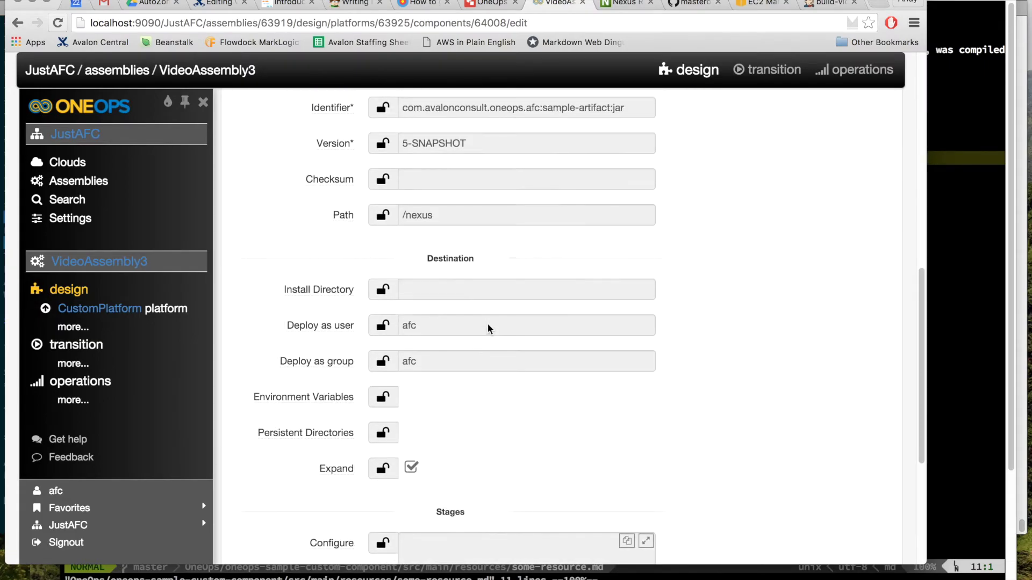
scroll(488, 324, down, 4)
scroll(488, 325, up, 5)
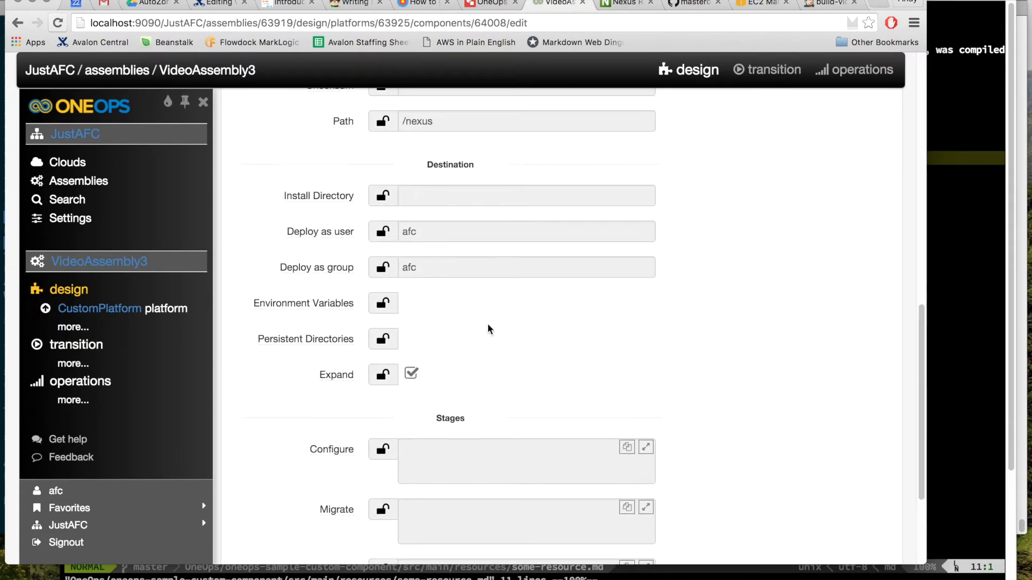
scroll(488, 292, up, 3)
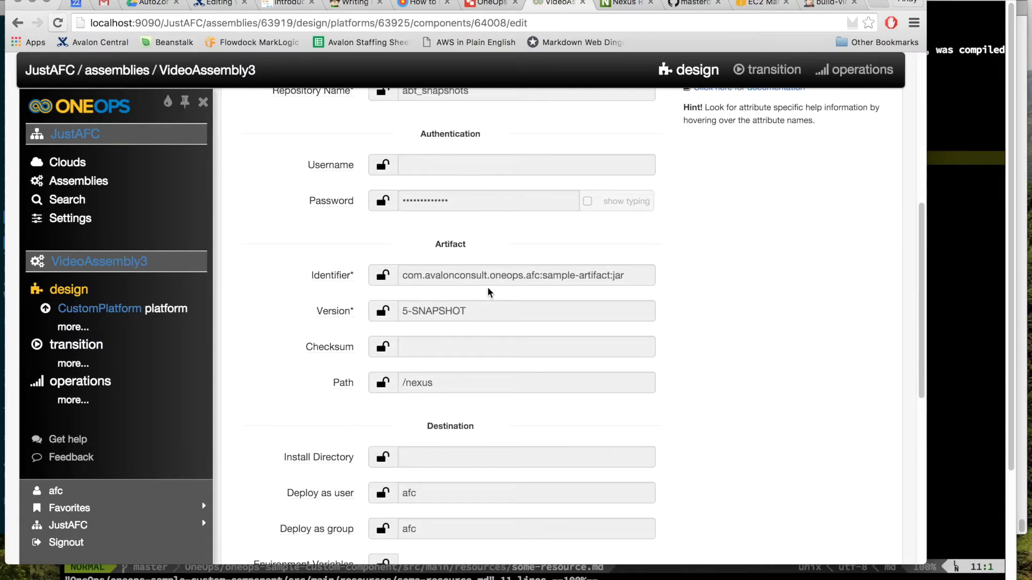
scroll(488, 292, down, 2)
scroll(487, 291, up, 1)
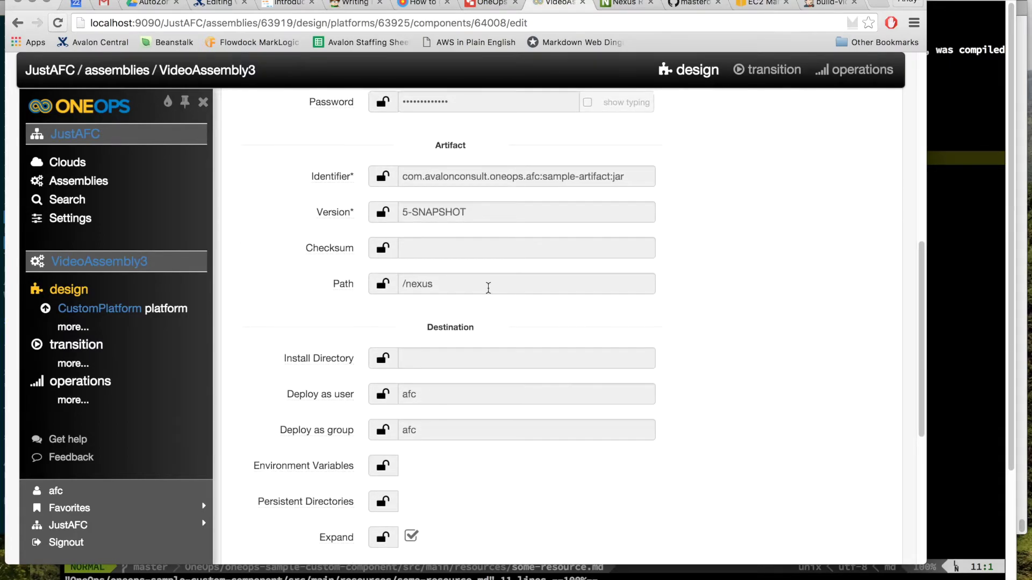
Step: Add a new line 'change for 6-SNAPSHOT' to some-resource.md and save it
key(super+Tab)
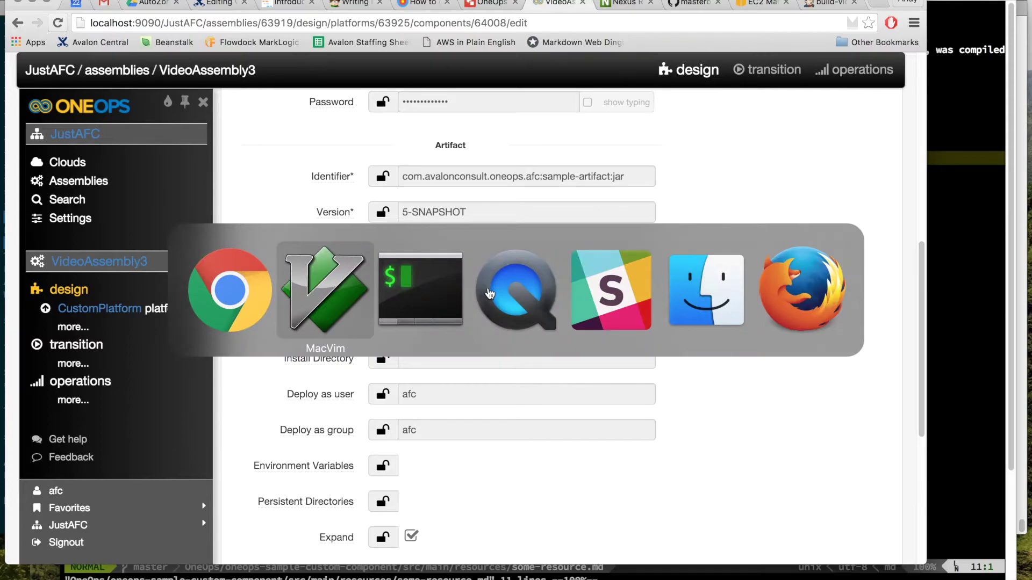
key(super+Tab)
key(super+Tab)
key(super+Tab)
key(super+Tab)
key(super+Tab)
key(super+Tab)
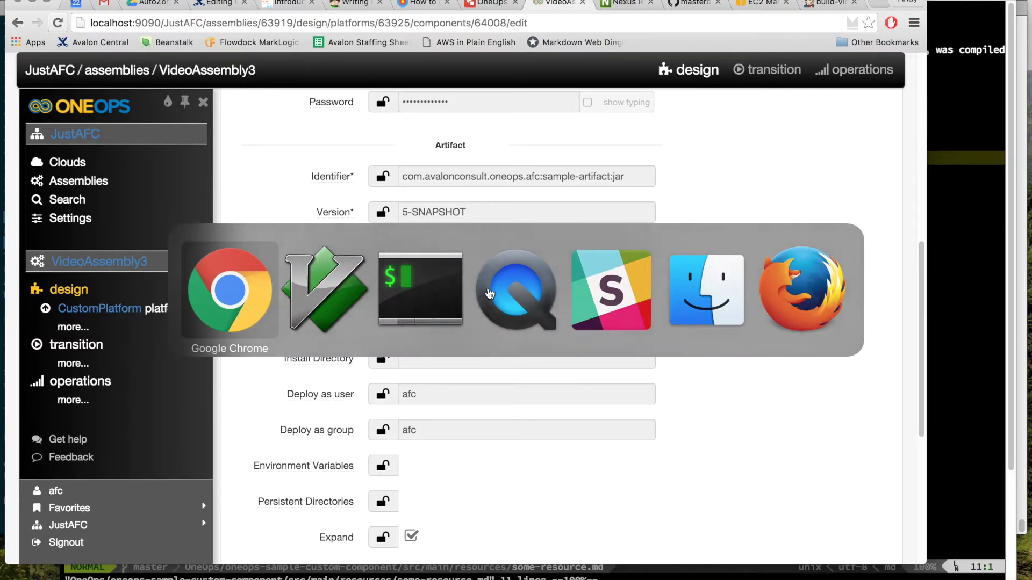
click(823, 4)
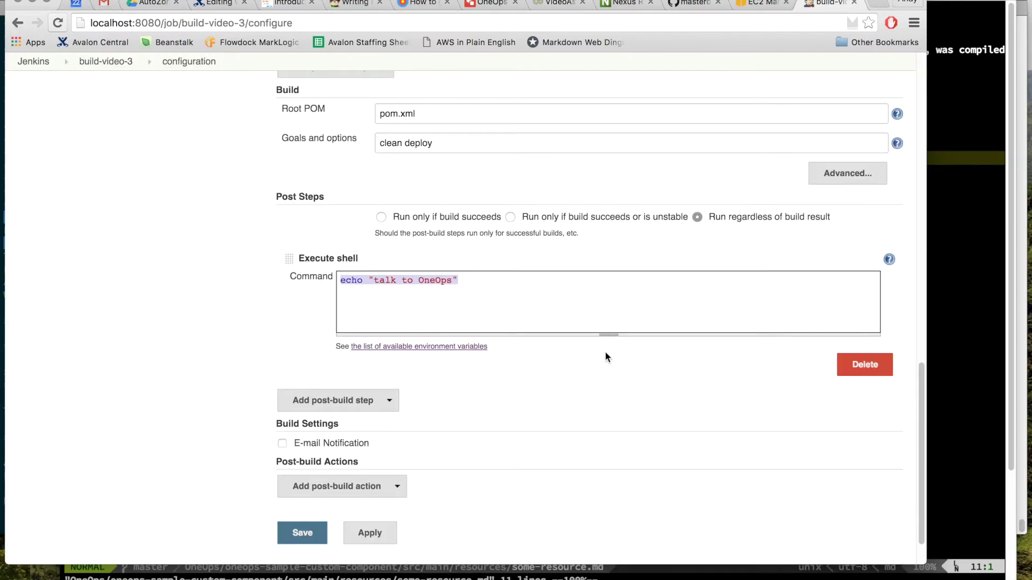
key(super+Tab)
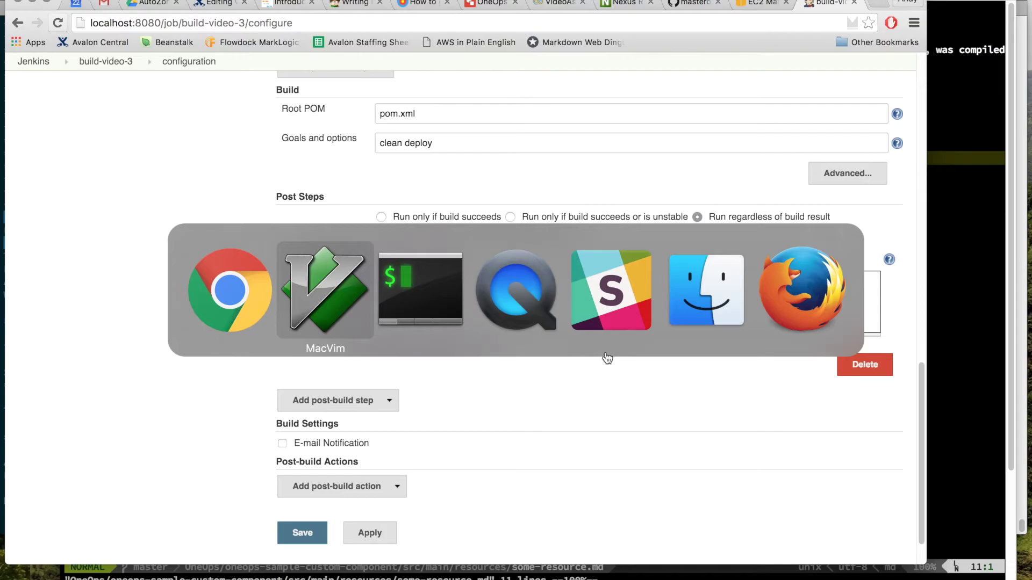
key(o)
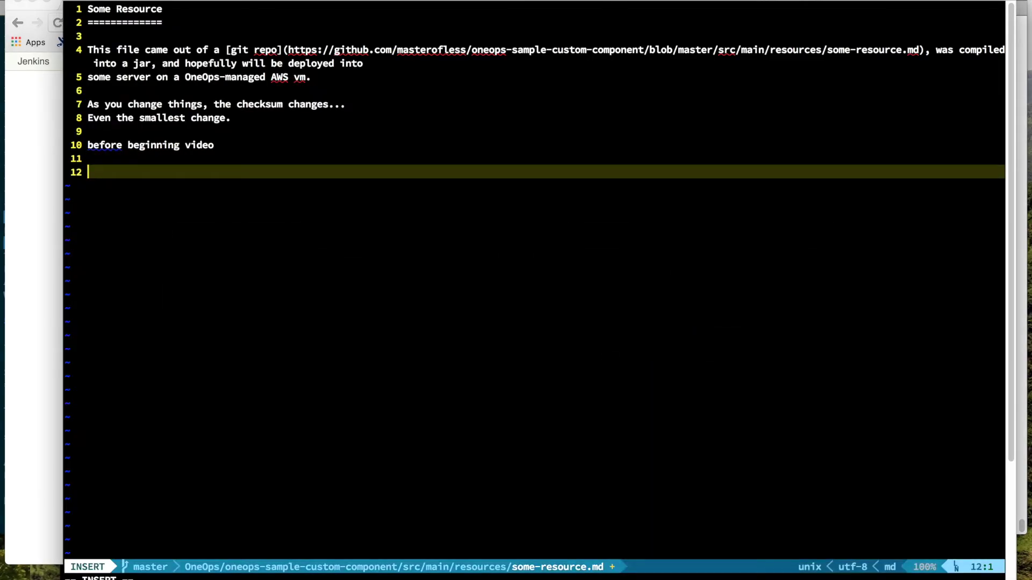
text(change for 6-SNAPSHOT)
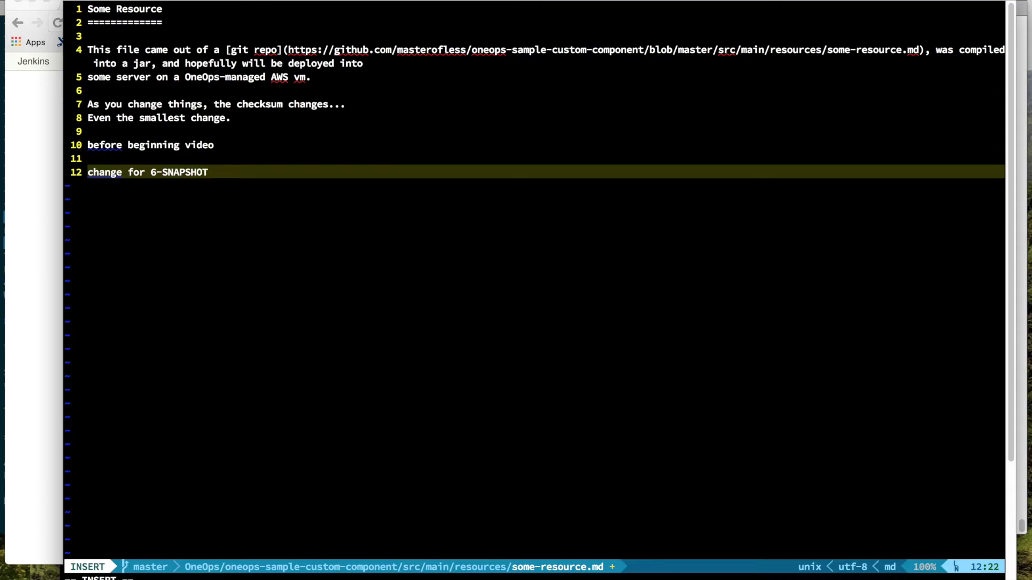
key(Escape)
text(:w)
key(Return)
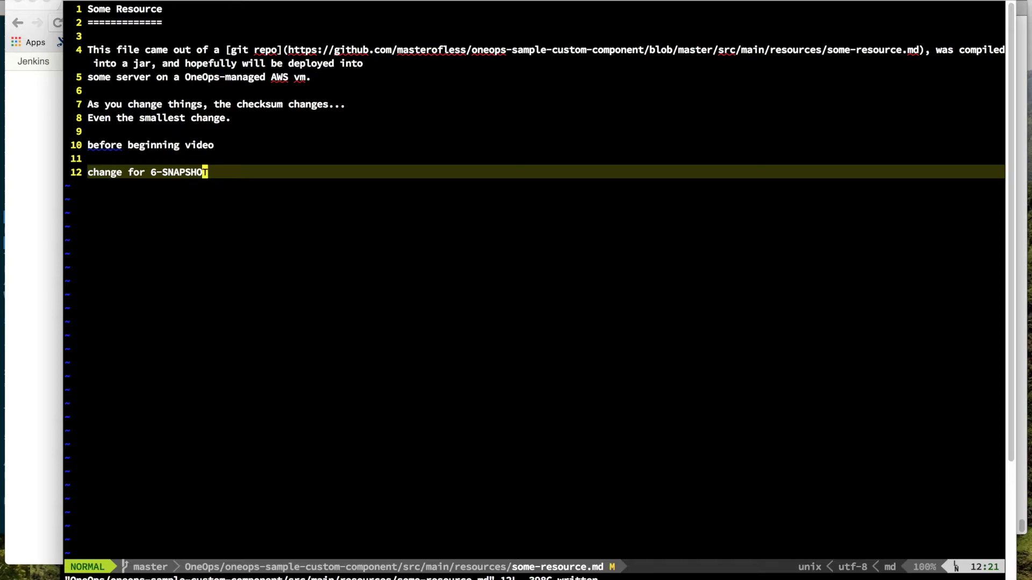
Step: Correct the line to 'change #1 for 5-SNAPSHOT' and save the file
key(b)
key(h)
key(h)
key(r)
key(5)
key(0)
text(wi#1)
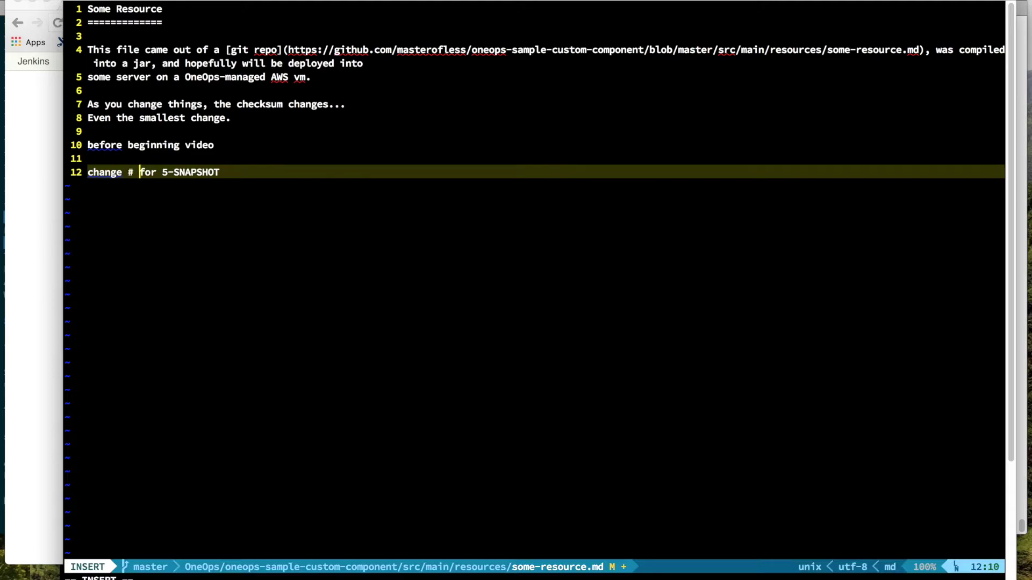
key(Escape)
text(:w)
key(Return)
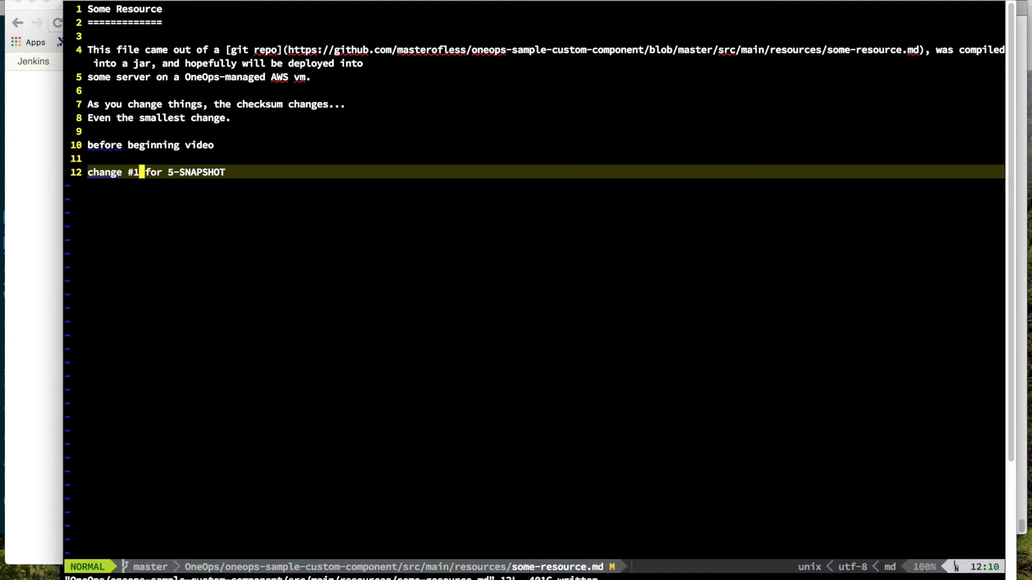
Step: Check the repository's git status with :Gstatus in MacVim
key(super+Tab)
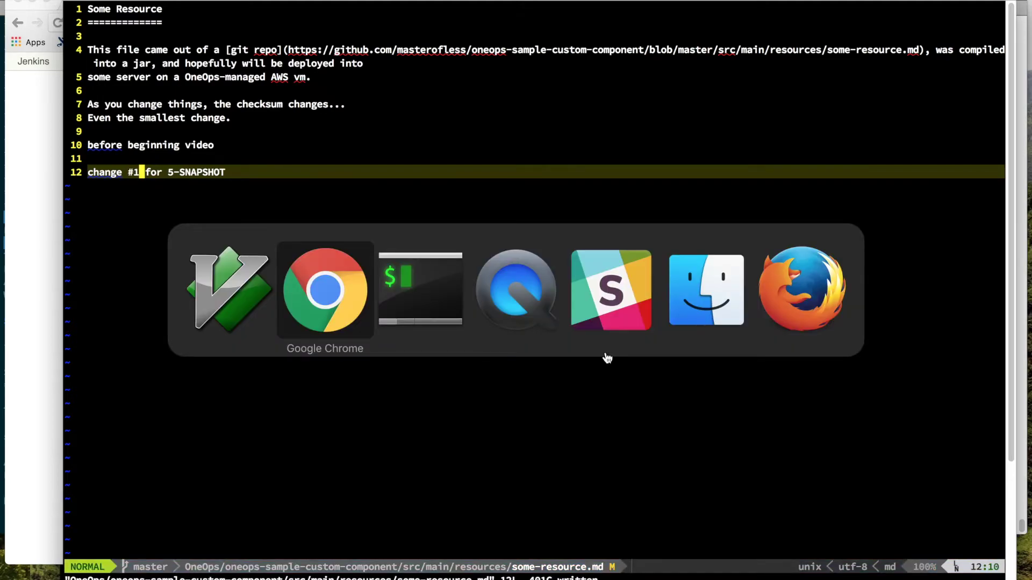
key(super+Tab)
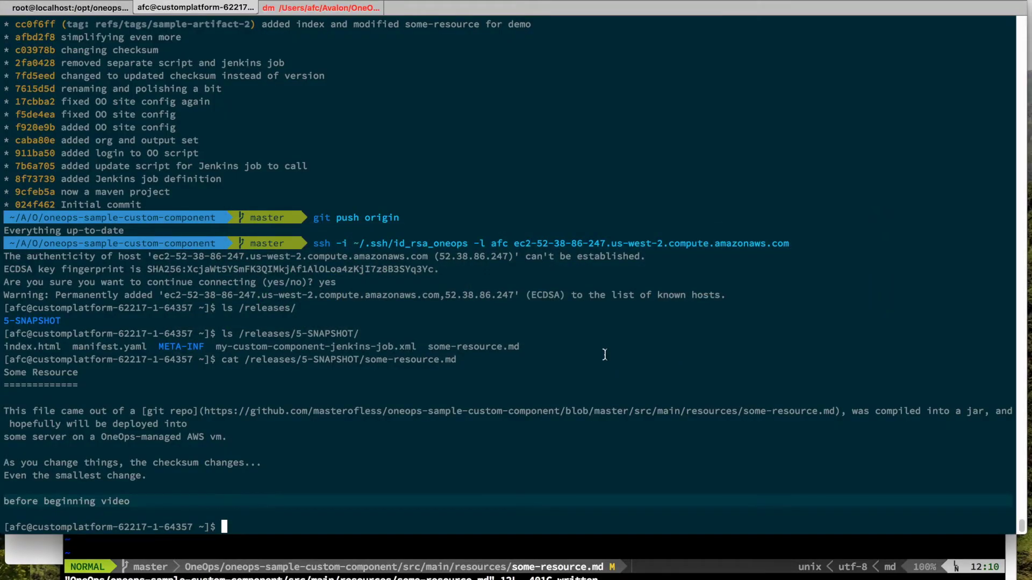
key(super+1)
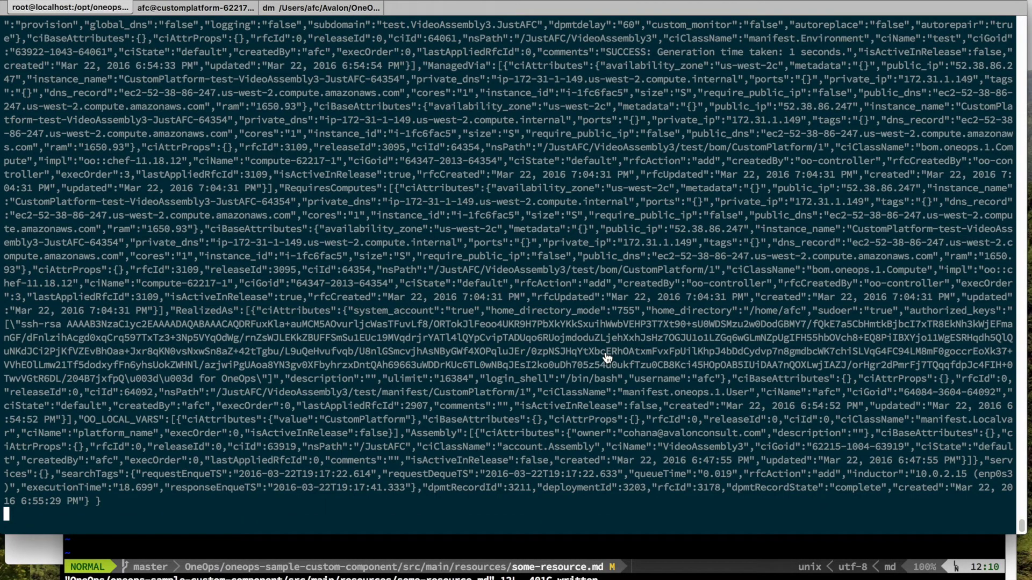
key(super+Tab)
text(:Gstatu)
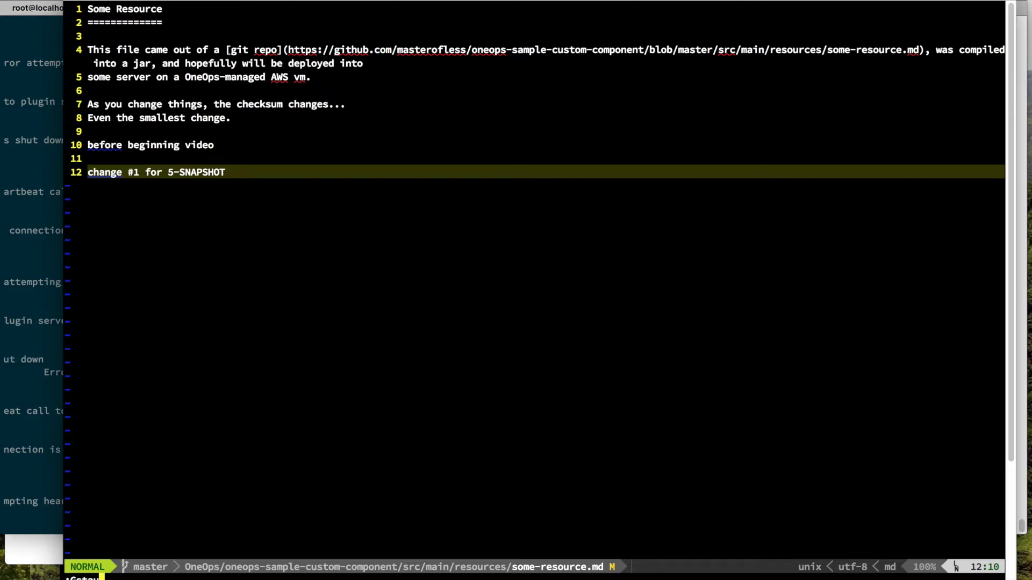
text(s)
Step: Stage some-resource.md in Gstatus and commit it with the message 'added comment'
key(Return)
key(j)
key(j)
key(j)
key(j)
key(j)
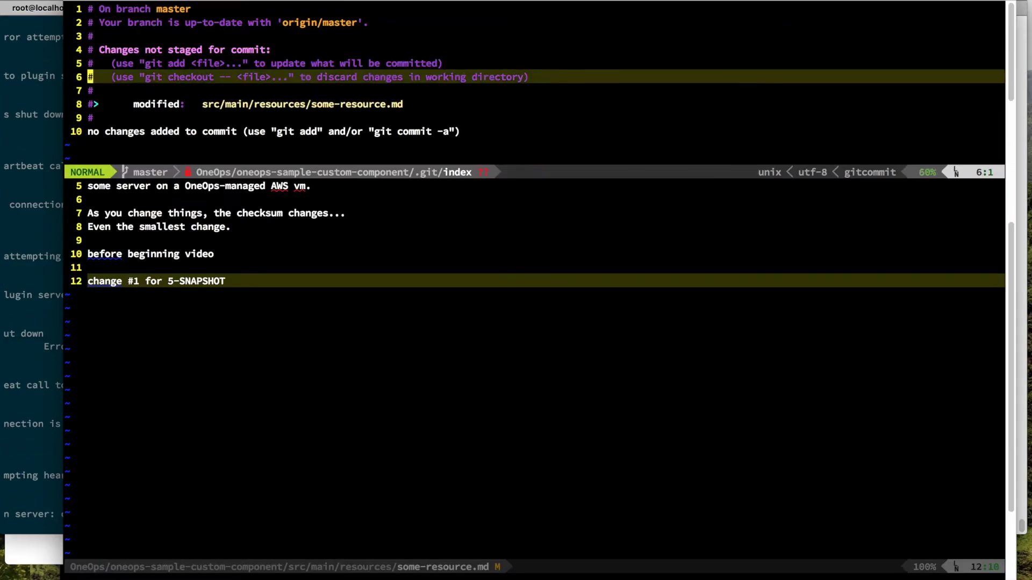
key(j)
key(j)
key(-)
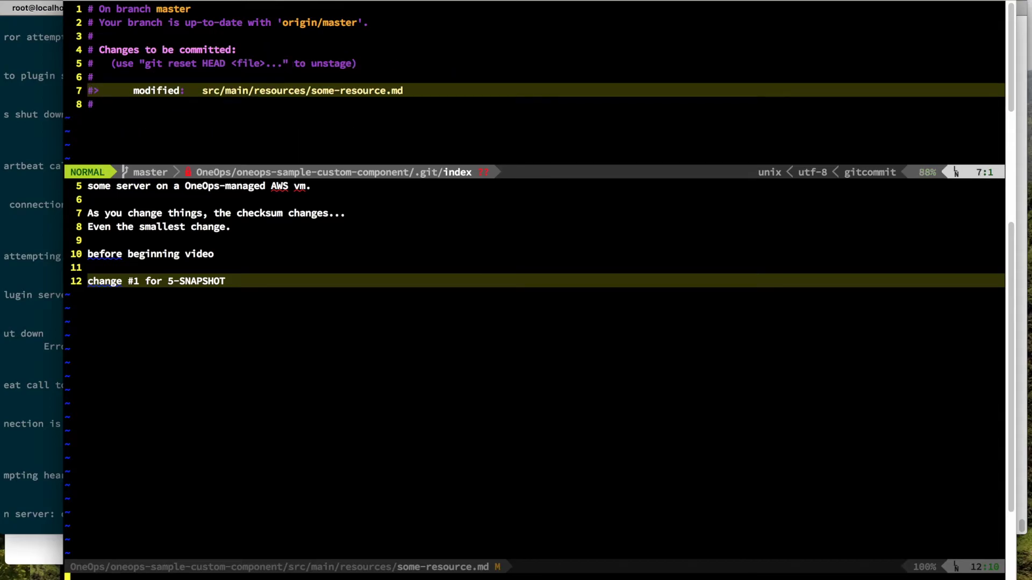
key(c)
key(c)
text(iadded comment)
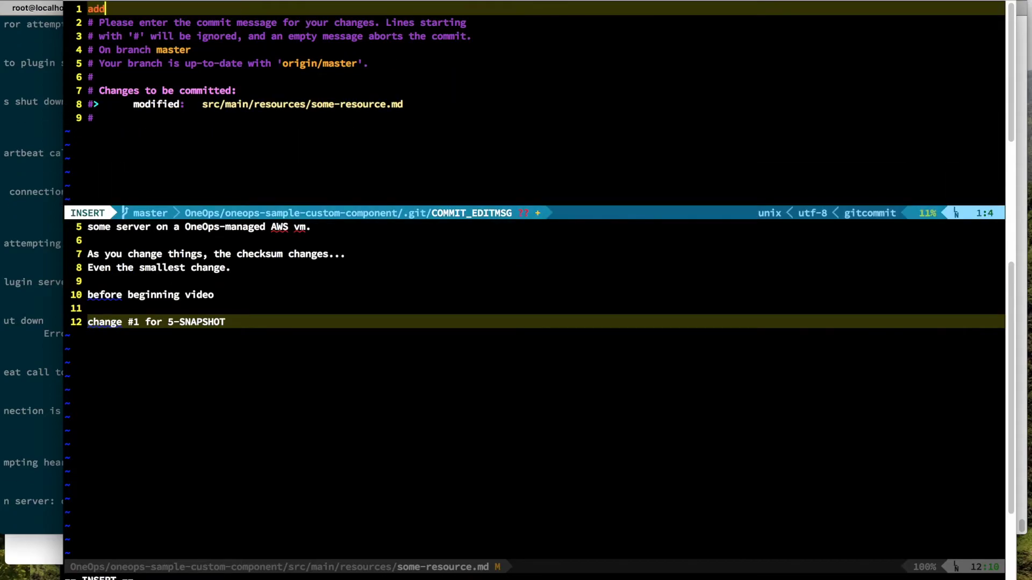
key(Escape)
text(:wq)
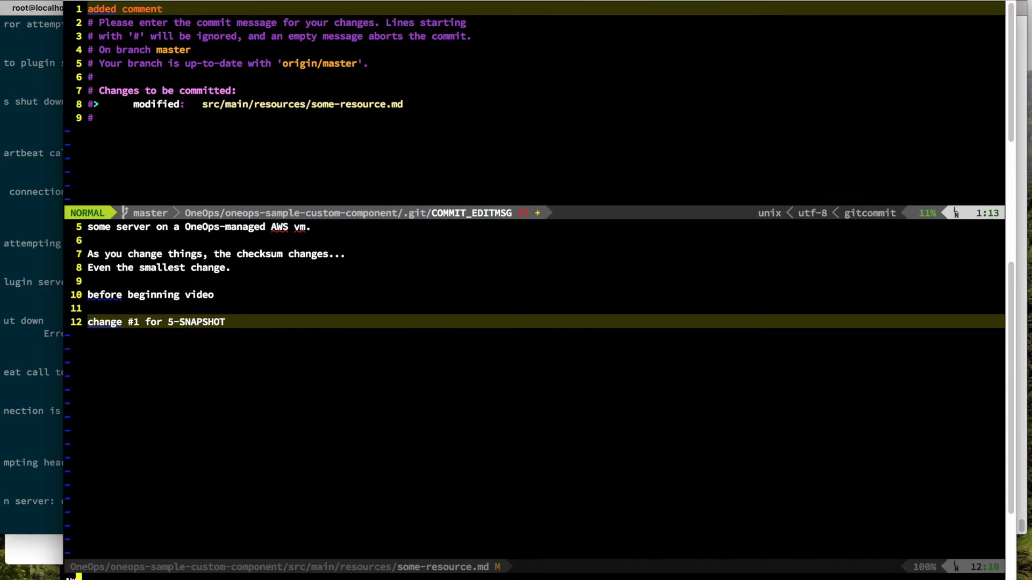
key(Return)
key(Return)
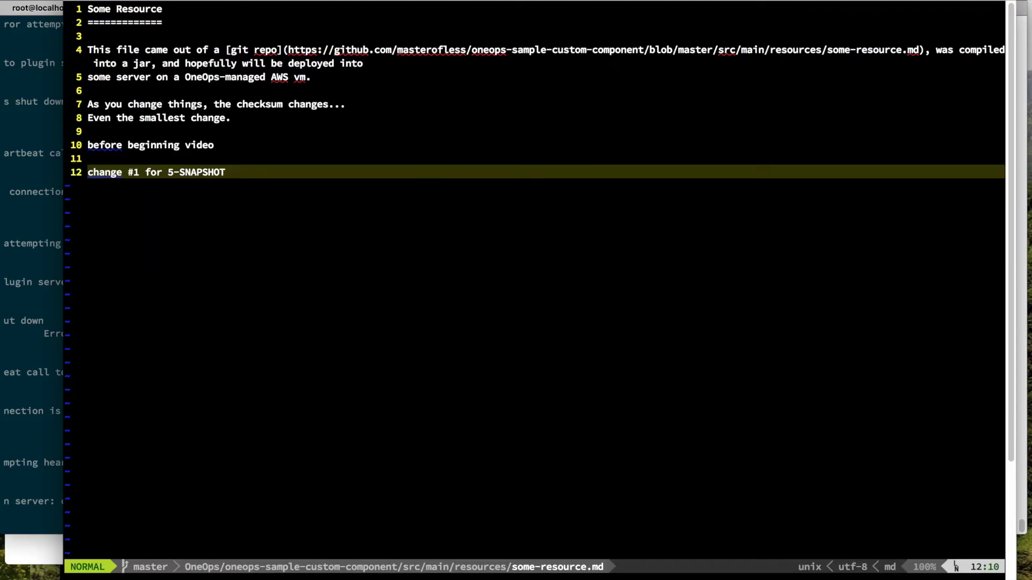
Step: Glance at the Jenkins job, return to MacVim, and list open buffers with \be
key(super+Tab)
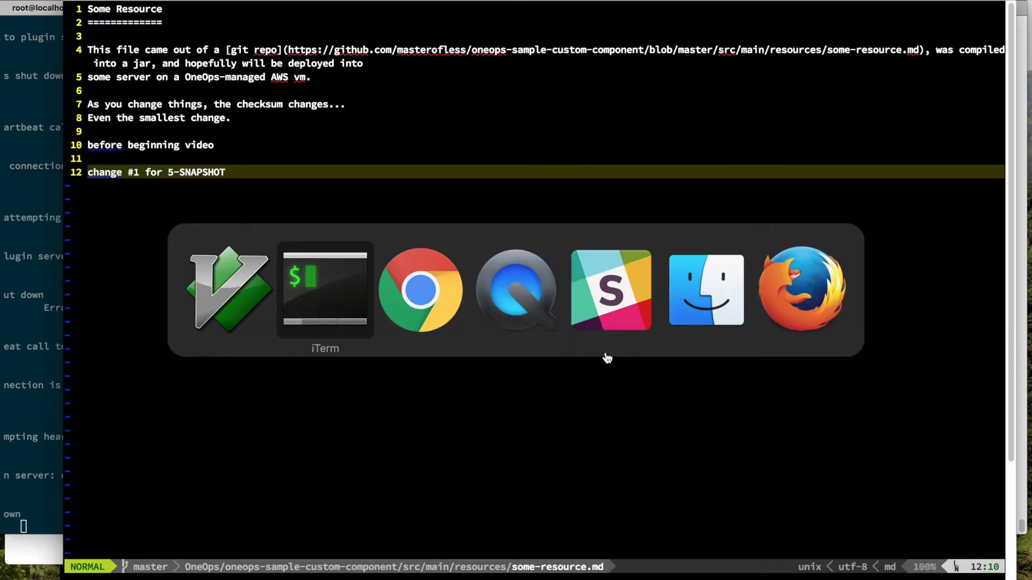
key(super+Tab)
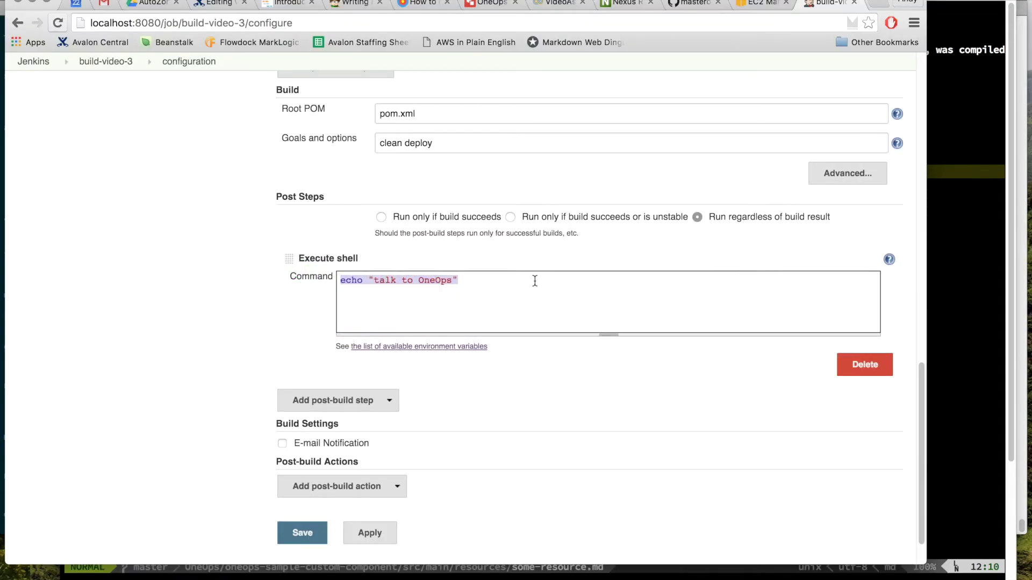
key(super+Tab)
click(130, 171)
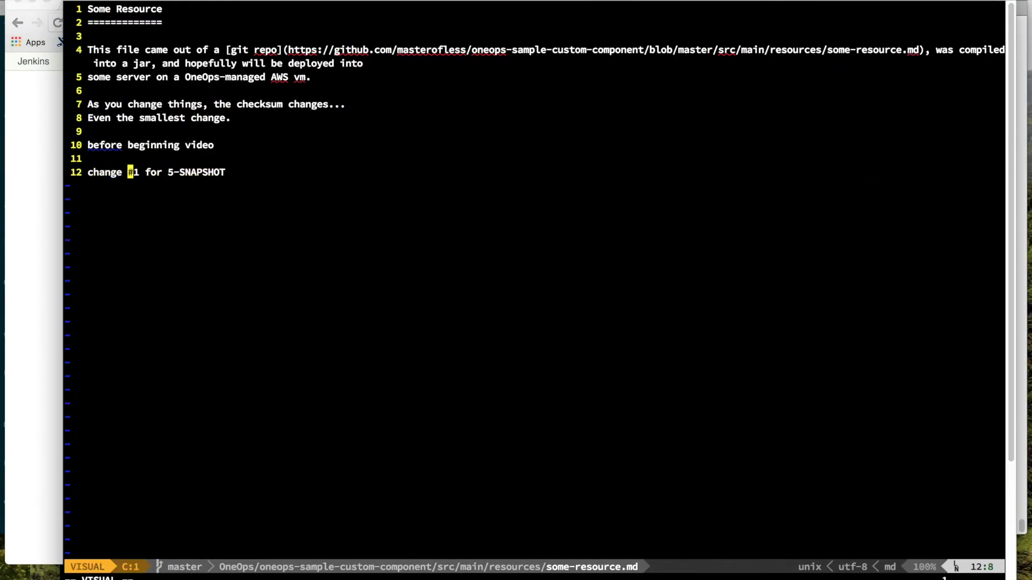
key(Escape)
key(v)
key(Escape)
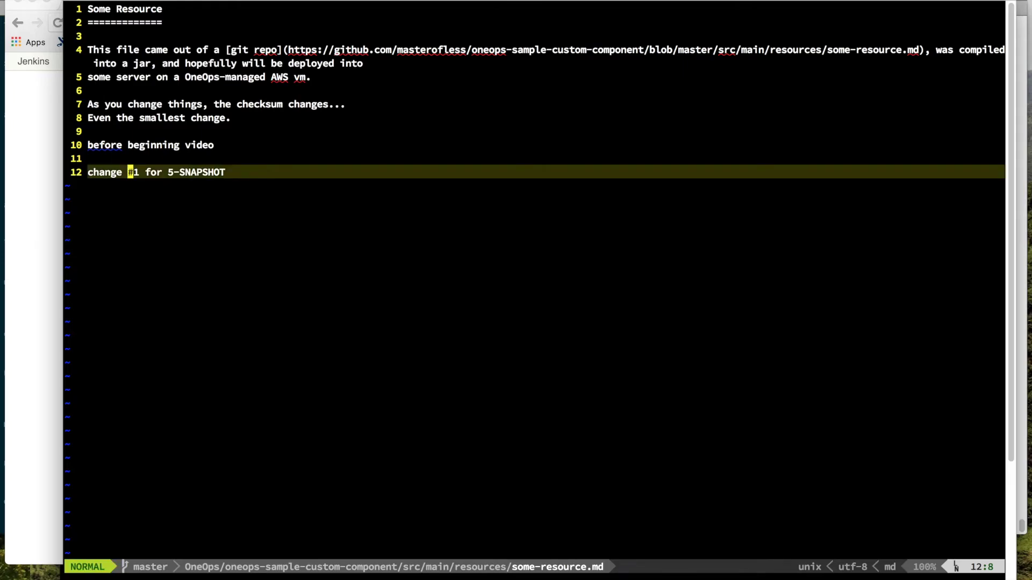
key(backslash)
key(b)
key(e)
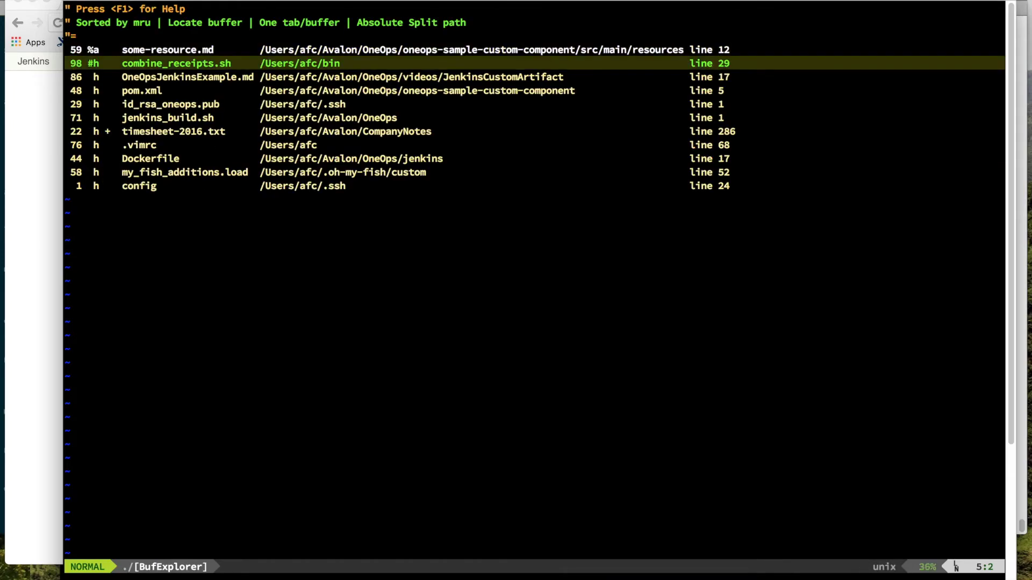
Step: Open the jenkins_build.sh buffer from the BufExplorer list
key(j)
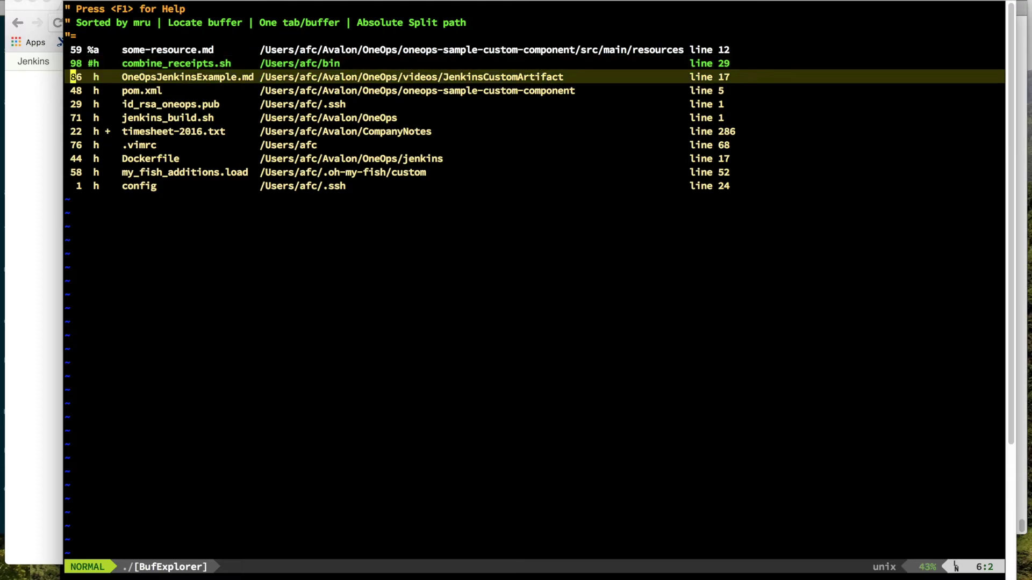
key(j)
key(j)
key(j)
key(Return)
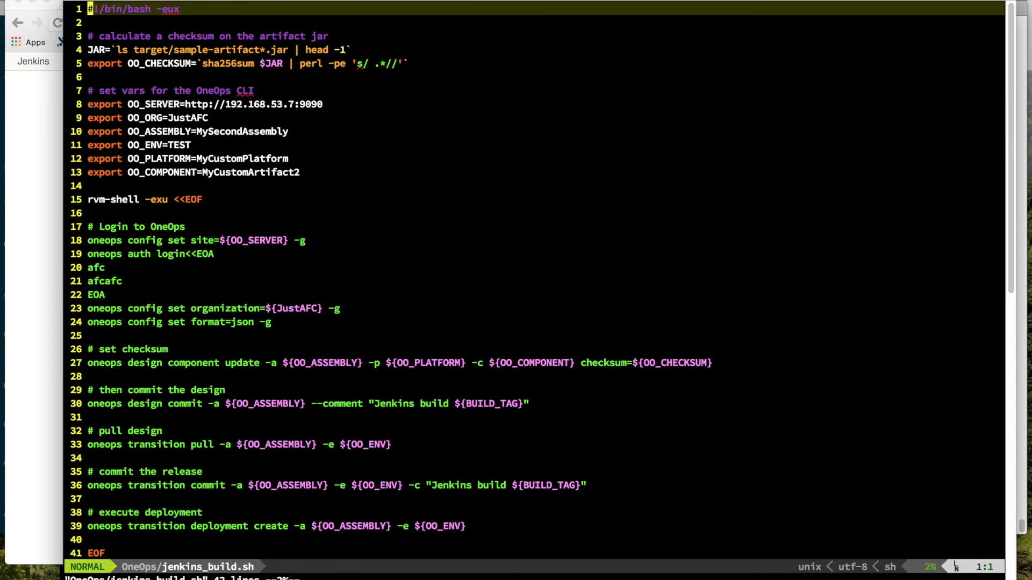
Step: Review the script's JAR and OO_CHECKSUM lines, highlighting 'checksum' on line 27, then return to Jenkins
key(j)
key(j)
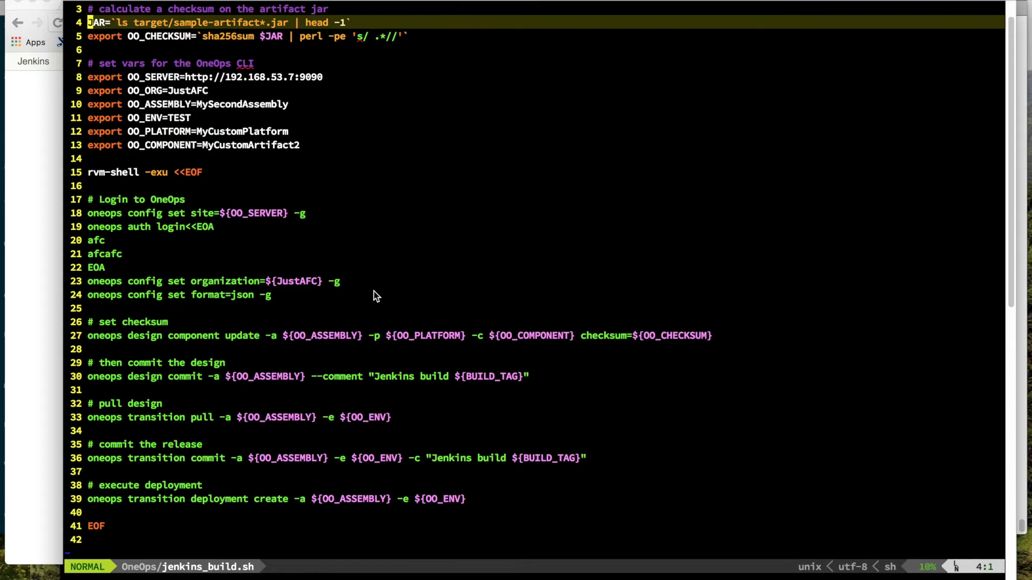
key(j)
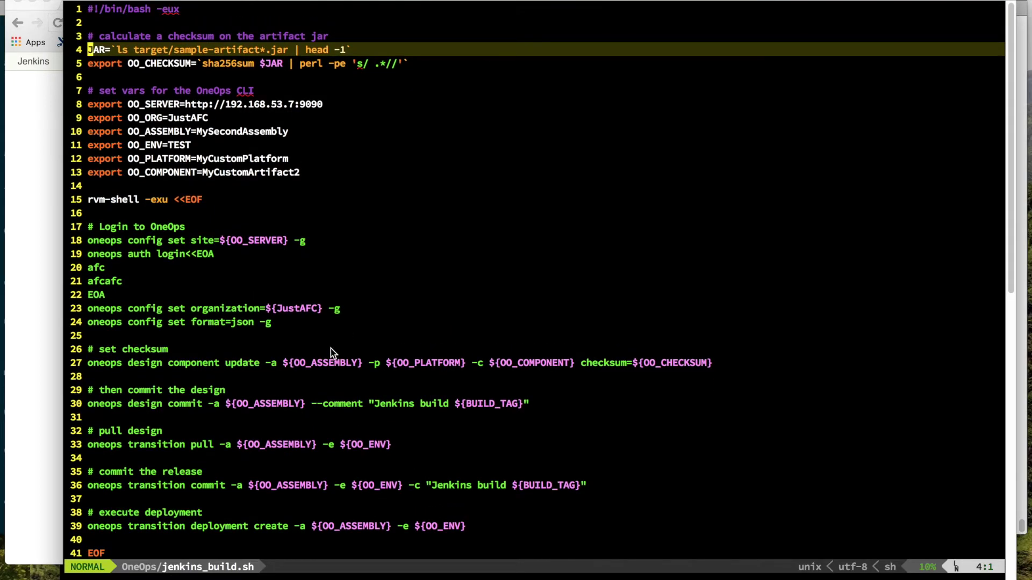
key(k)
key(k)
key(k)
key(j)
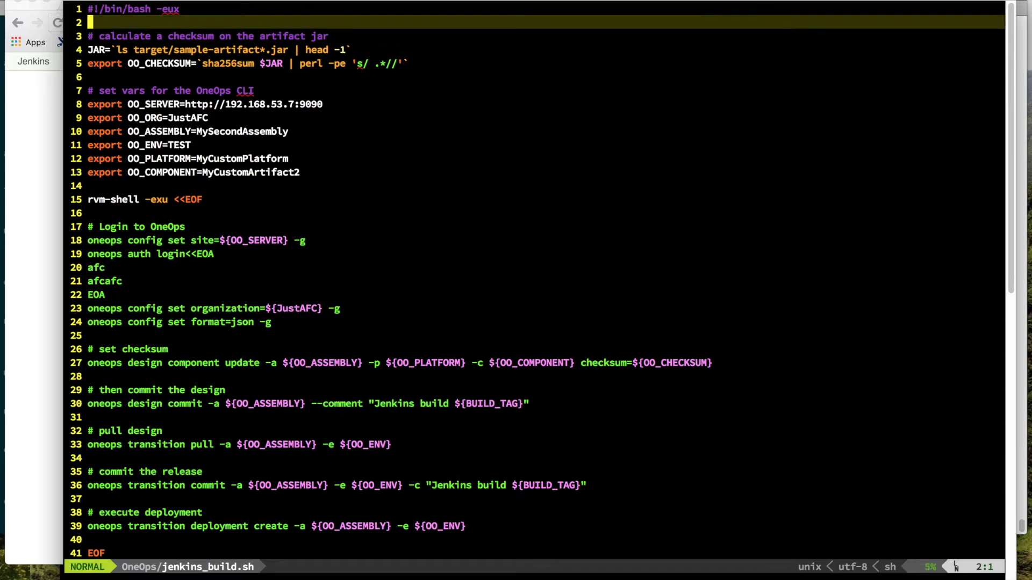
key(j)
key(j)
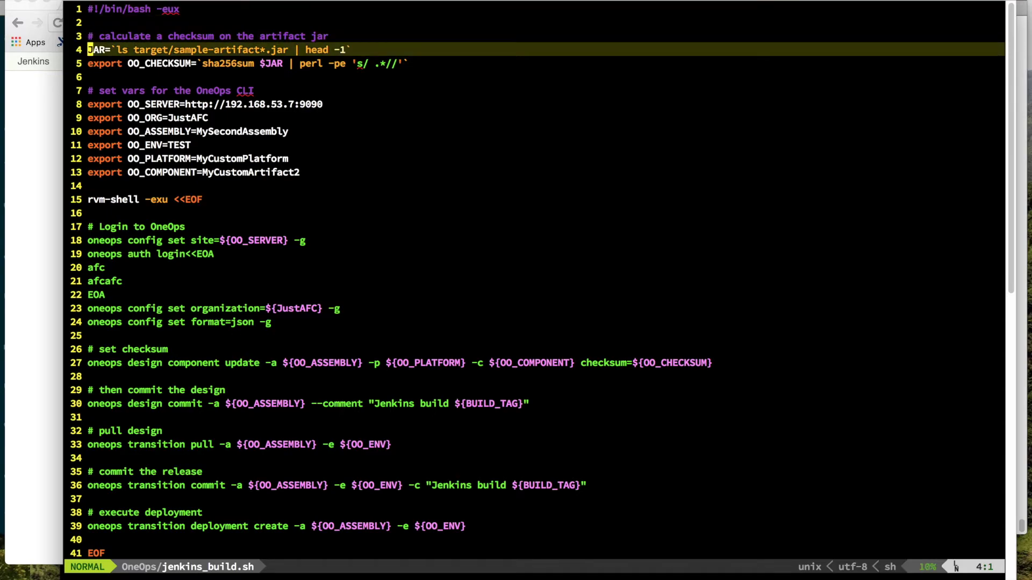
key(k)
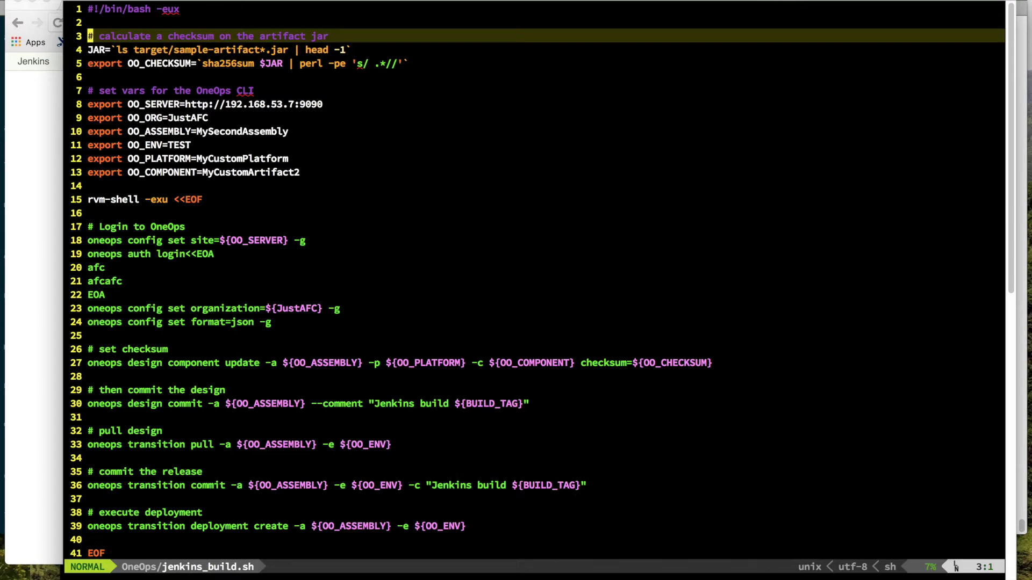
key(j)
key(j)
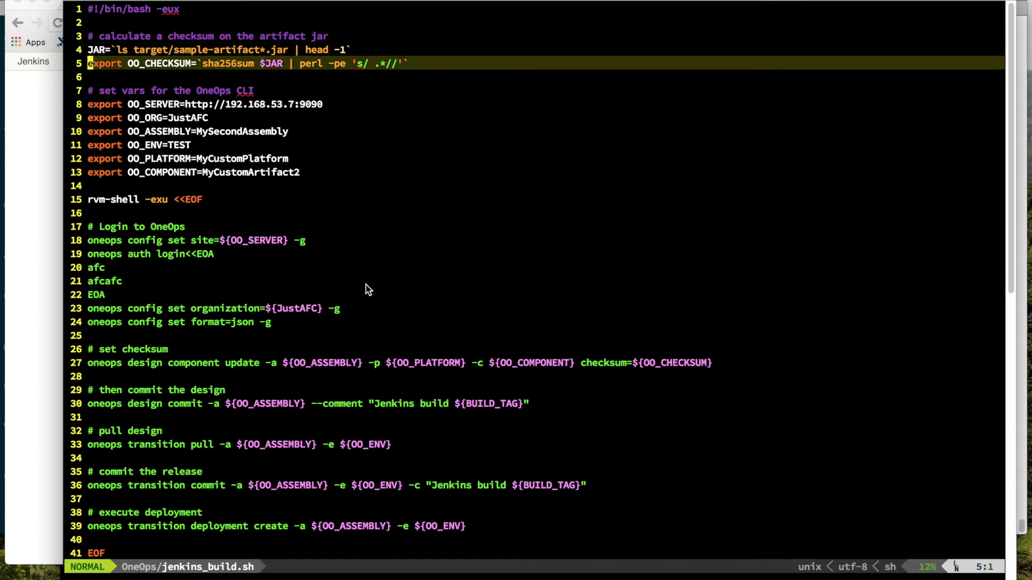
double_click(595, 363)
key(super+Tab)
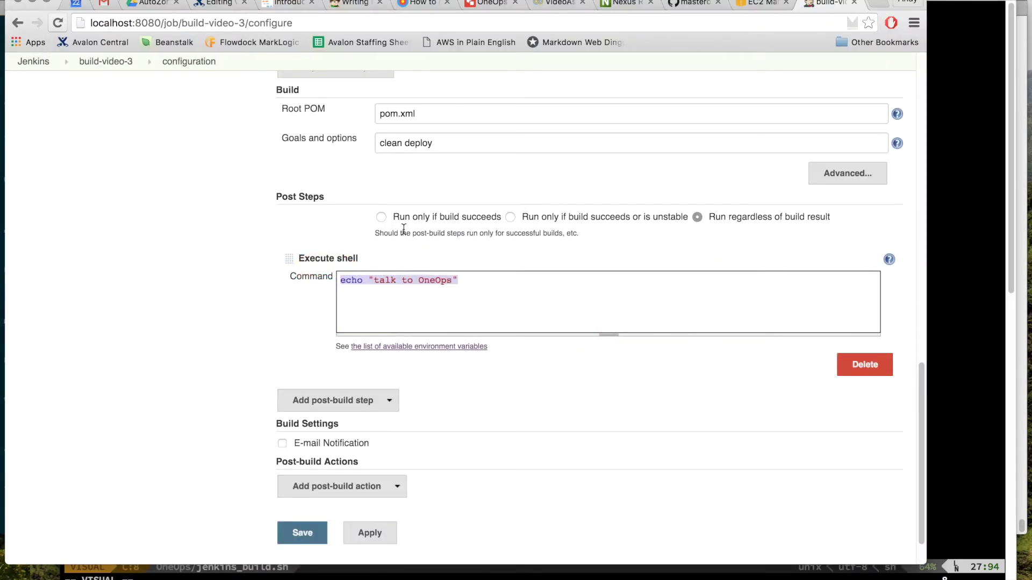
Step: Confirm the VideoAssembly3 artifact's Checksum field is empty, then return to jenkins_build.sh
click(558, 3)
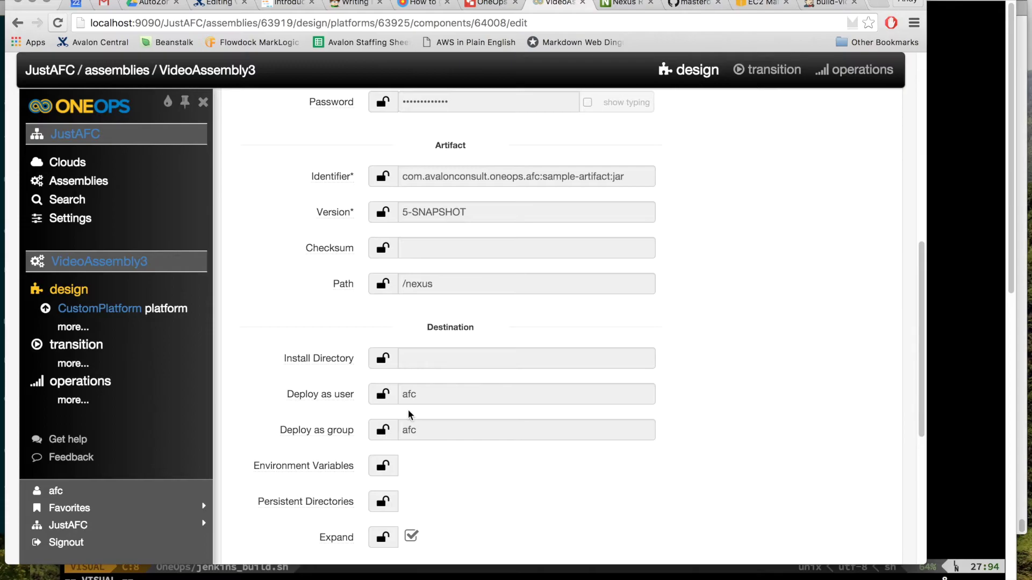
scroll(410, 418, down, 3)
scroll(411, 418, up, 5)
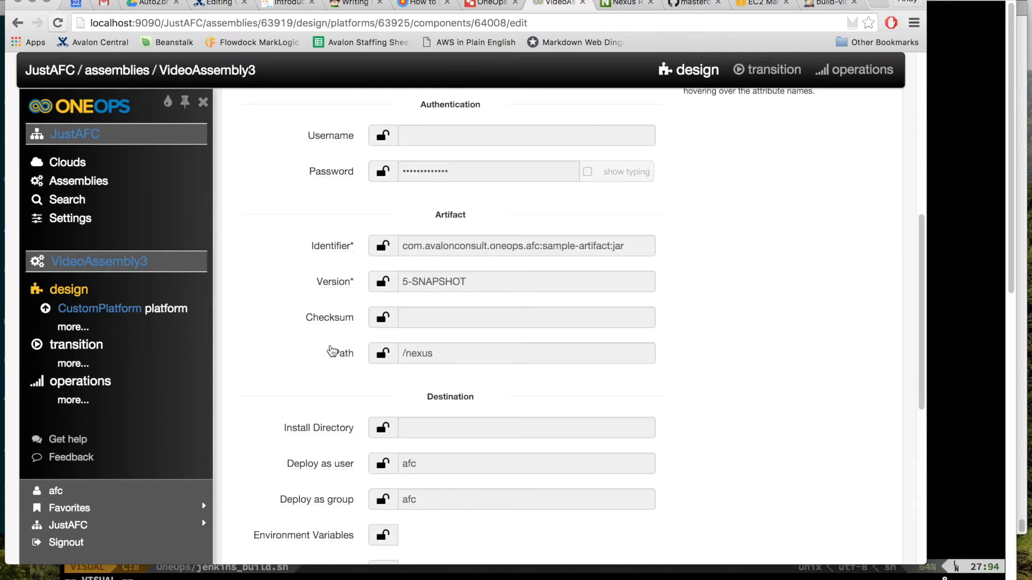
mouse_move(341, 328)
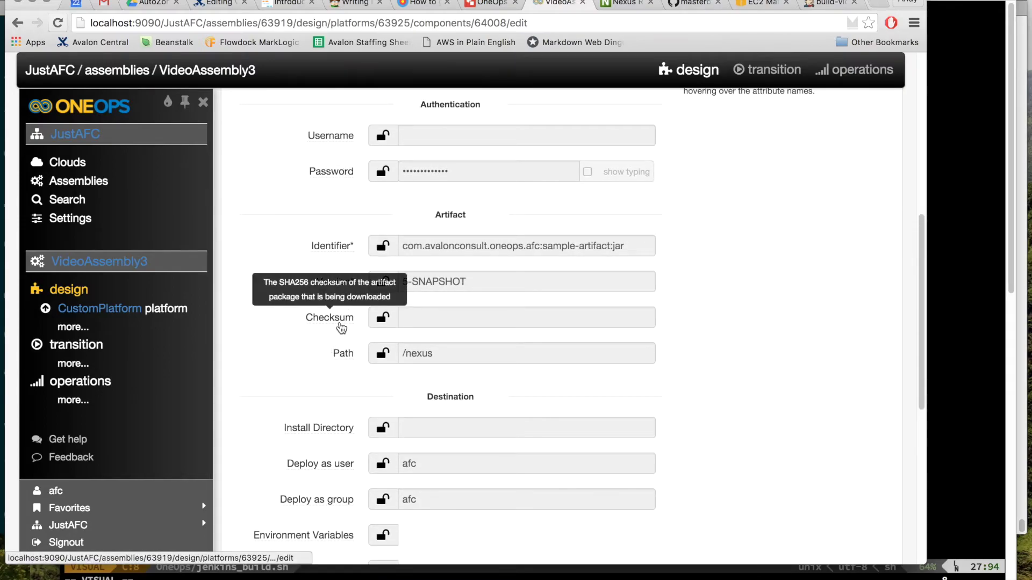
key(super+Tab)
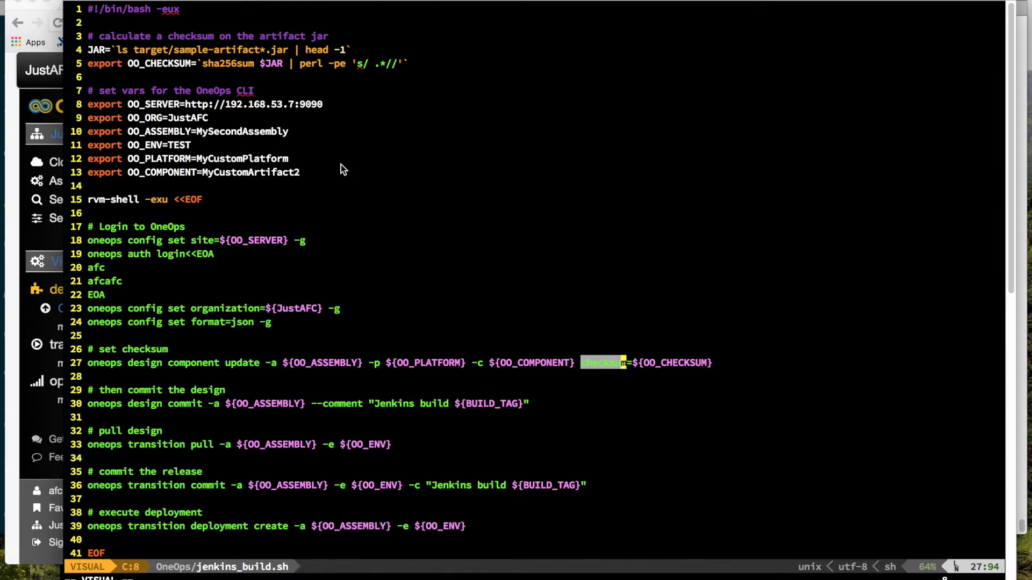
Step: Review the script, highlighting 'artifact', 'checksum' and the OneOps variable lines 8–13
double_click(238, 49)
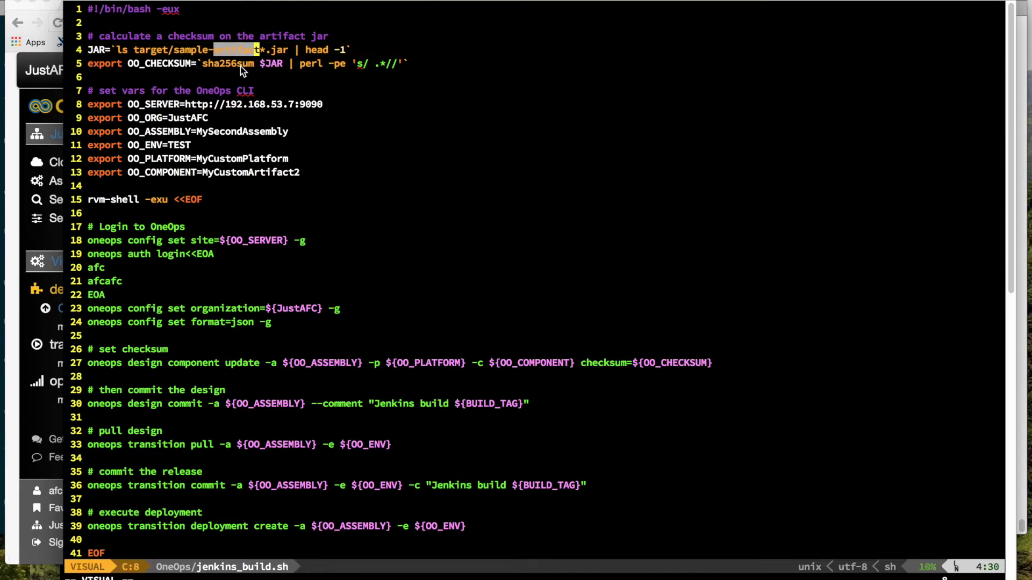
double_click(624, 368)
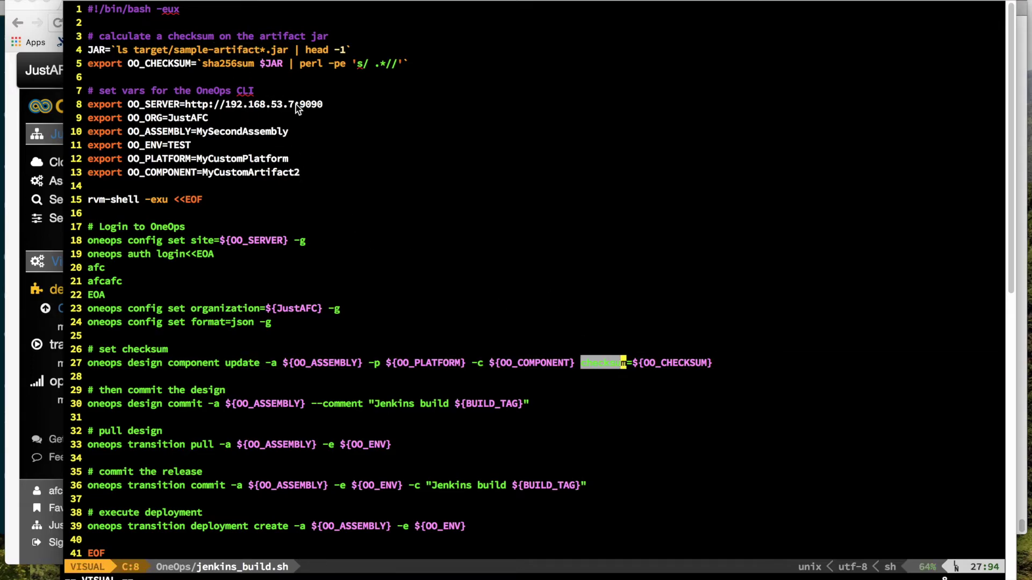
drag(311, 171, 92, 106)
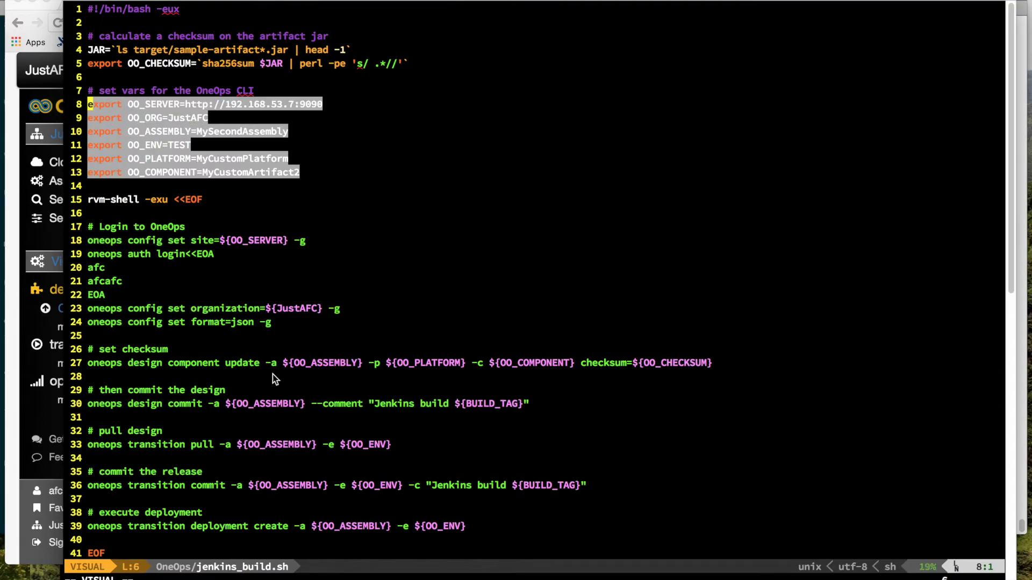
click(207, 375)
Step: Yank all 42 lines of jenkins_build.sh with ggVGy and go back to the browser
key(shift+v)
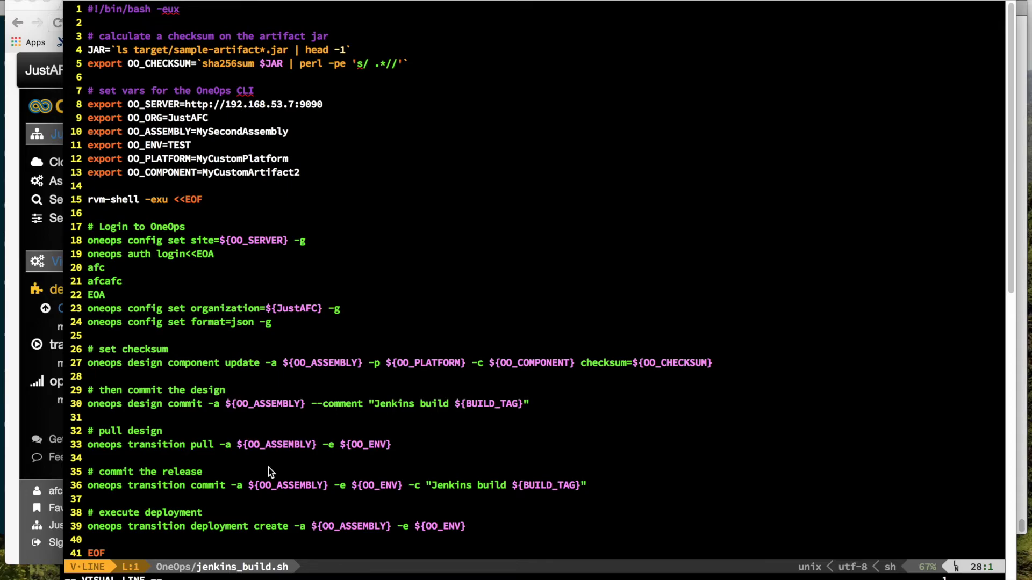
key(Escape)
key(g)
key(g)
key(V)
key(G)
key(y)
key(super+Tab)
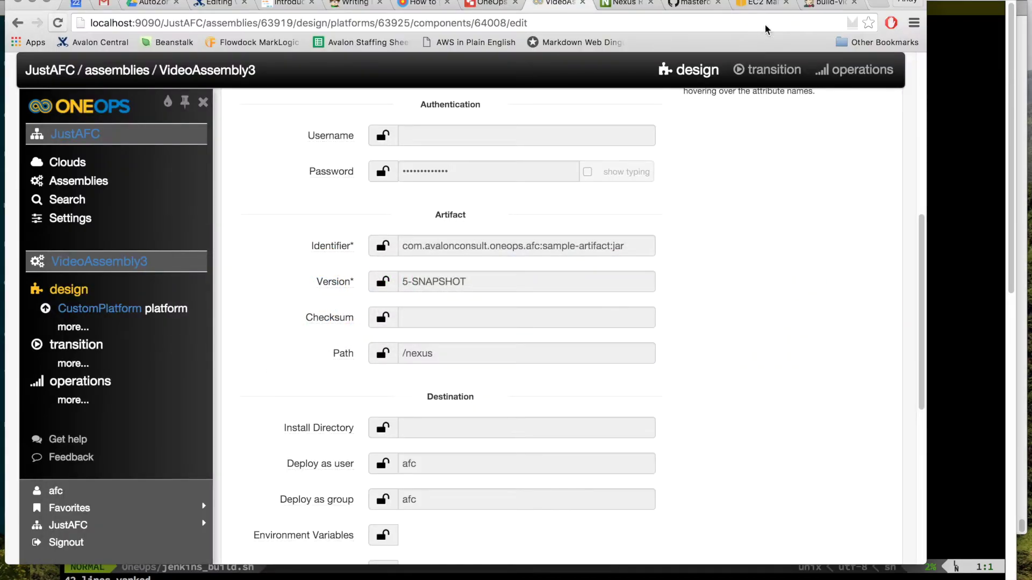
Step: Paste the jenkins_build.sh script over build-video-3's echo command and enlarge the Command box
click(822, 5)
drag(478, 285, 388, 285)
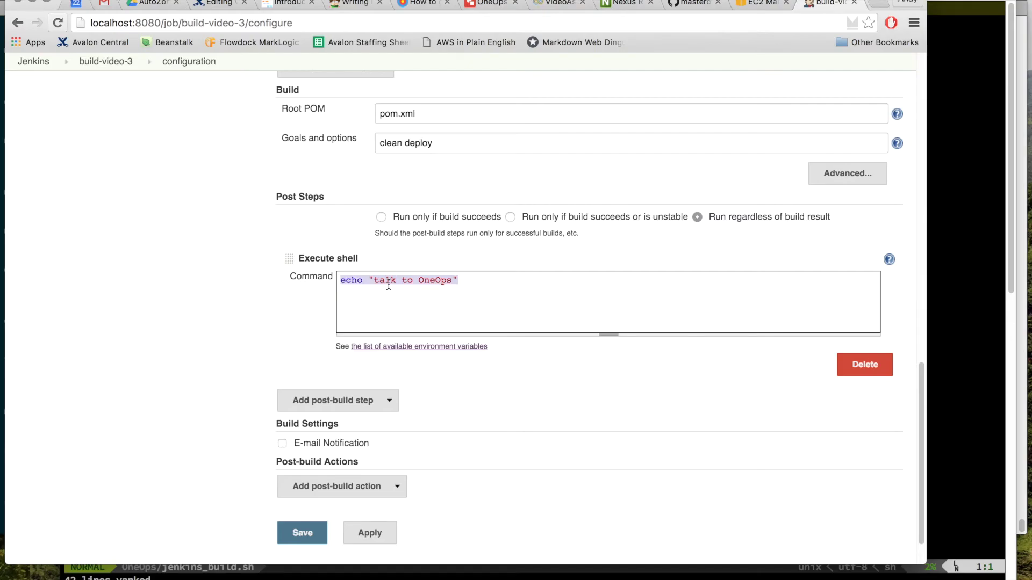
key(super+v)
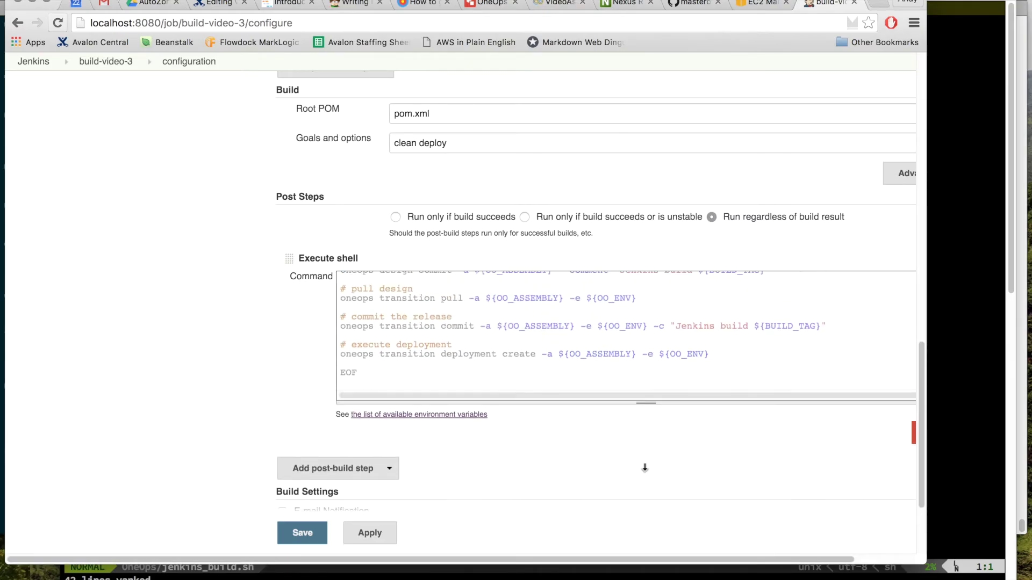
scroll(254, 400, down, 4)
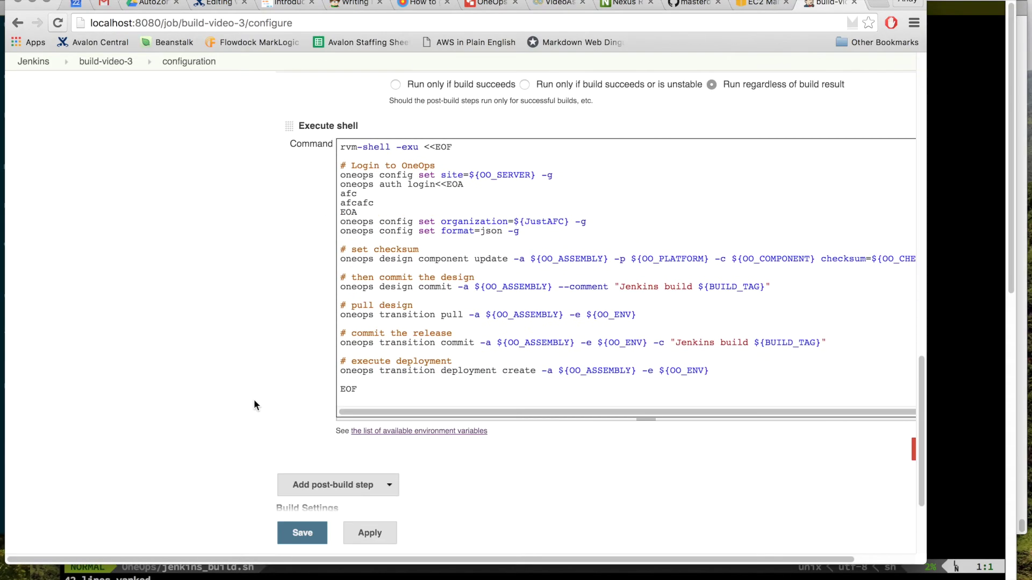
scroll(253, 406, down, 4)
drag(627, 332, 625, 492)
Step: Check the script's rvm-shell command, OO_SERVER IP address and JustAFC organization value
double_click(367, 192)
click(363, 192)
double_click(351, 191)
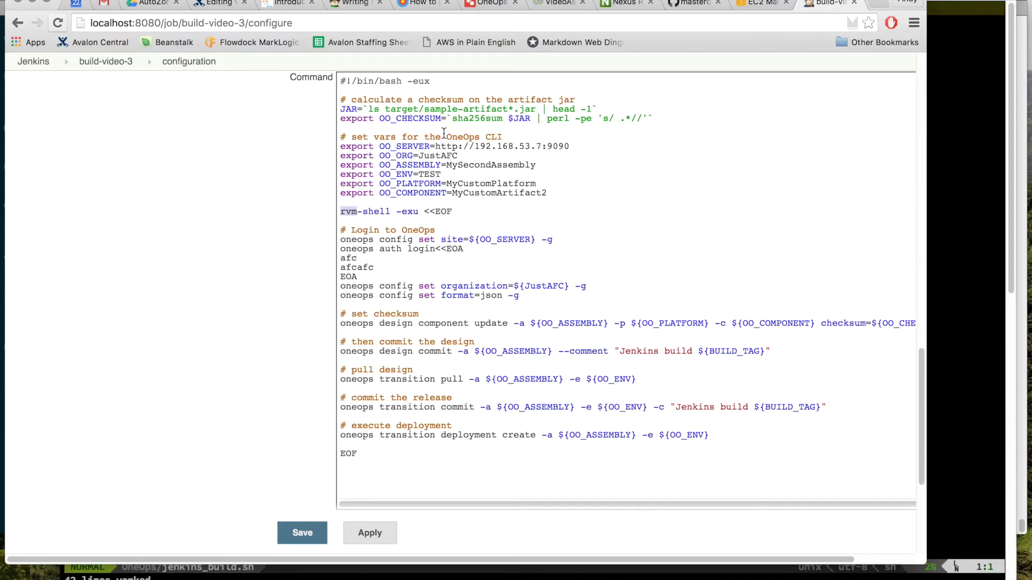
click(537, 148)
drag(542, 146, 497, 147)
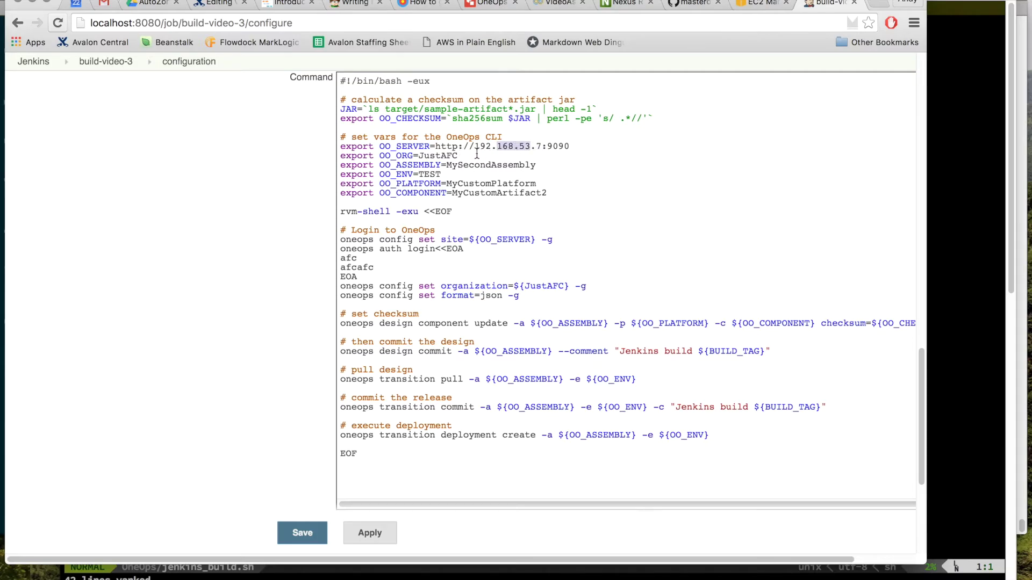
double_click(437, 156)
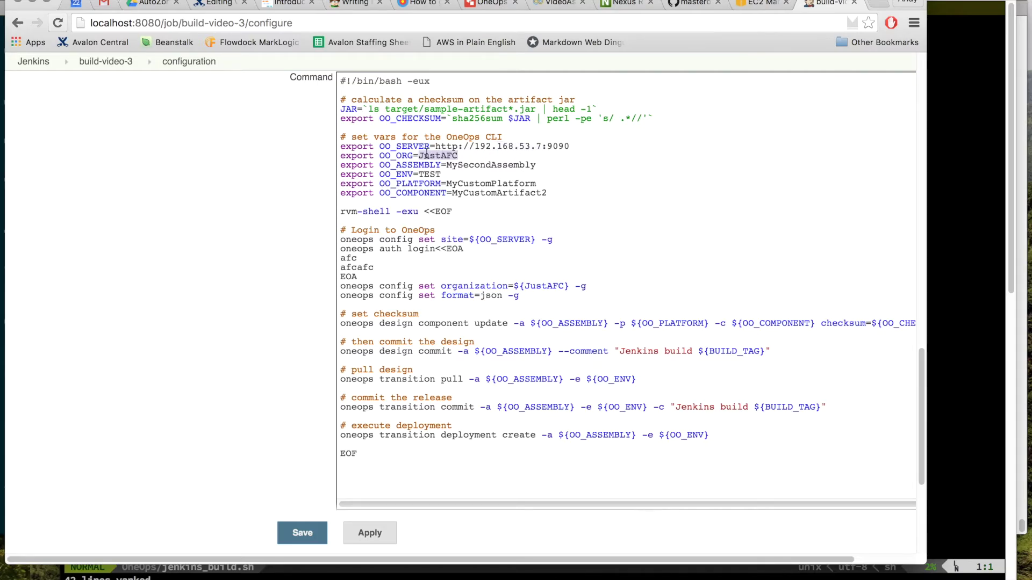
Step: Compare the assembly name with OneOps and select MySecondAssembly for replacement
click(560, 3)
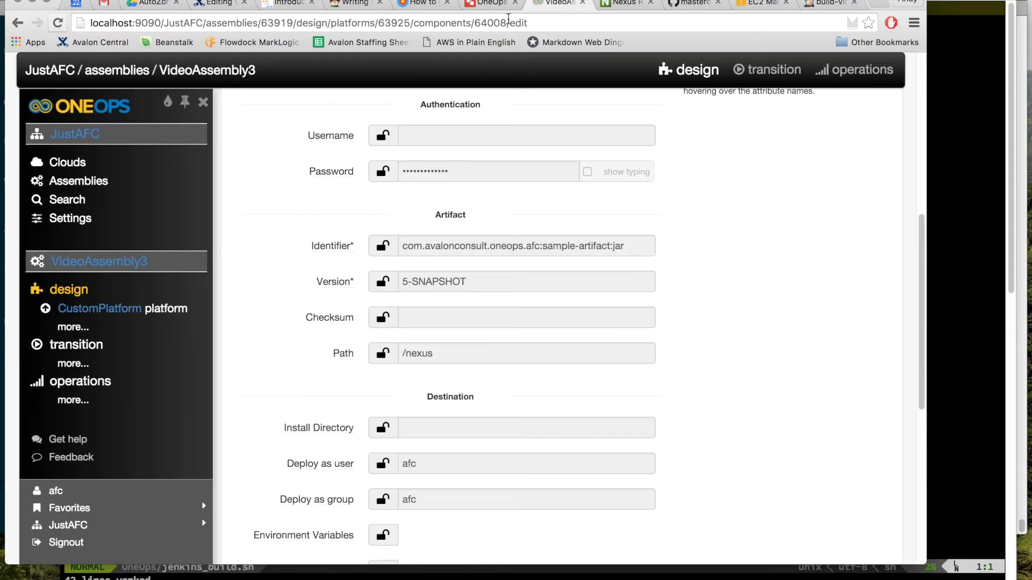
click(820, 3)
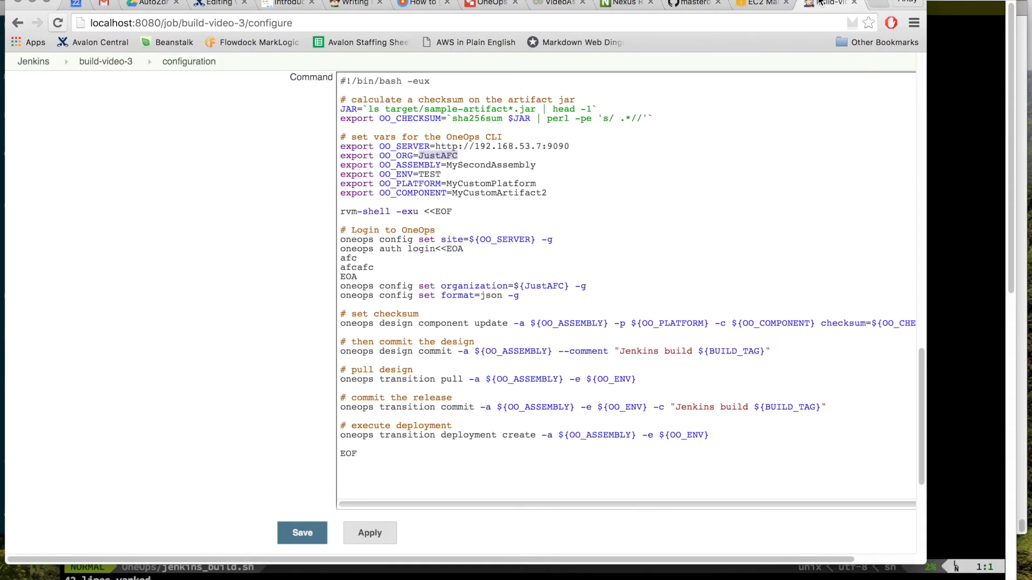
double_click(479, 166)
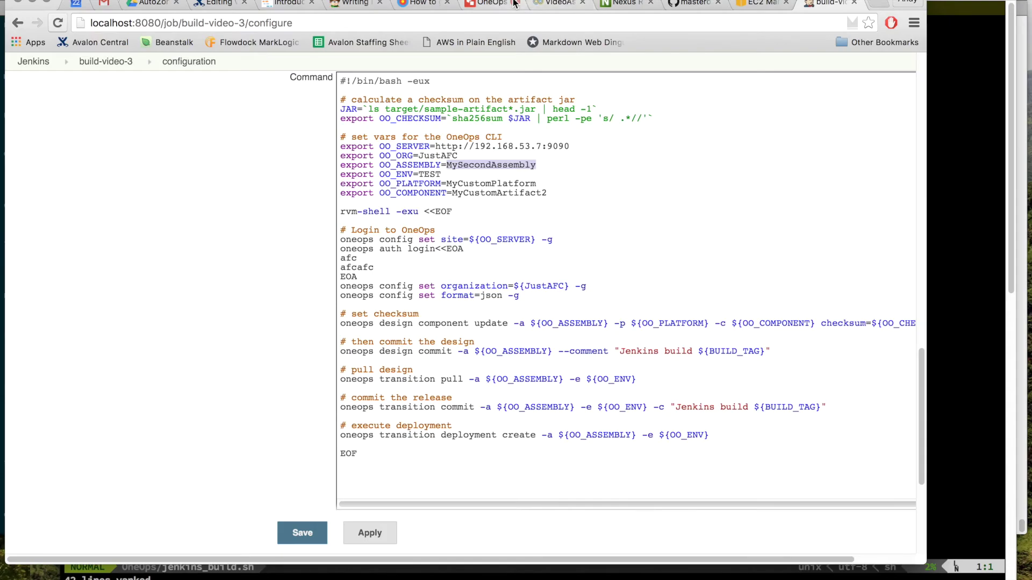
click(557, 3)
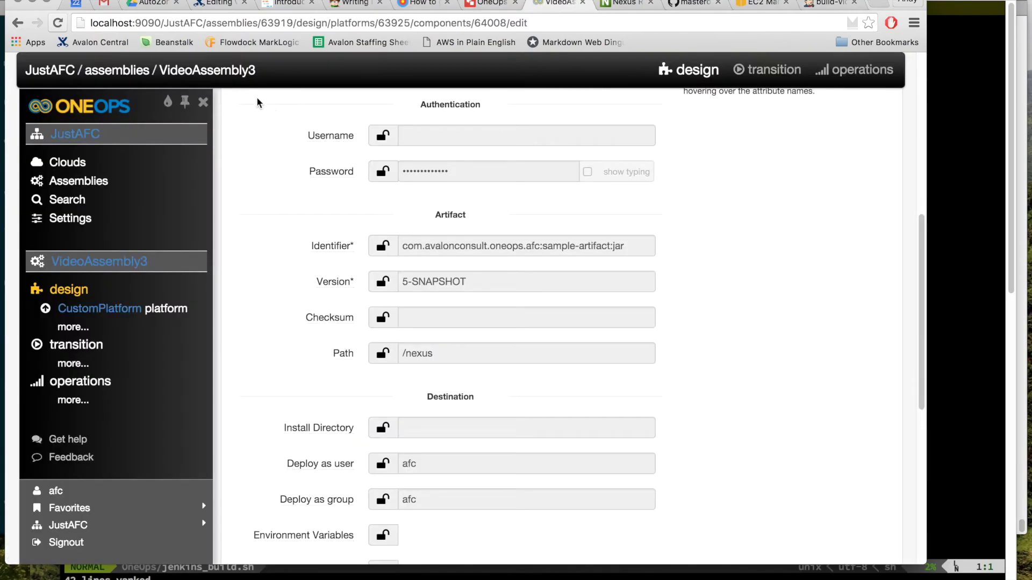
click(814, 4)
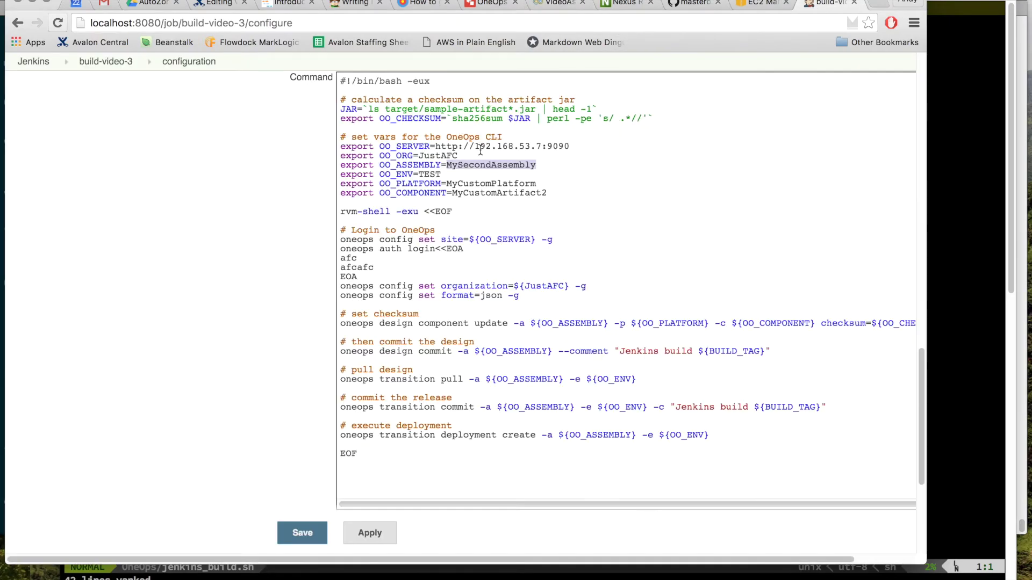
Step: Replace MySecondAssembly with VideoAssembly3 and the OO_ENV value TEST with test
text(Video)
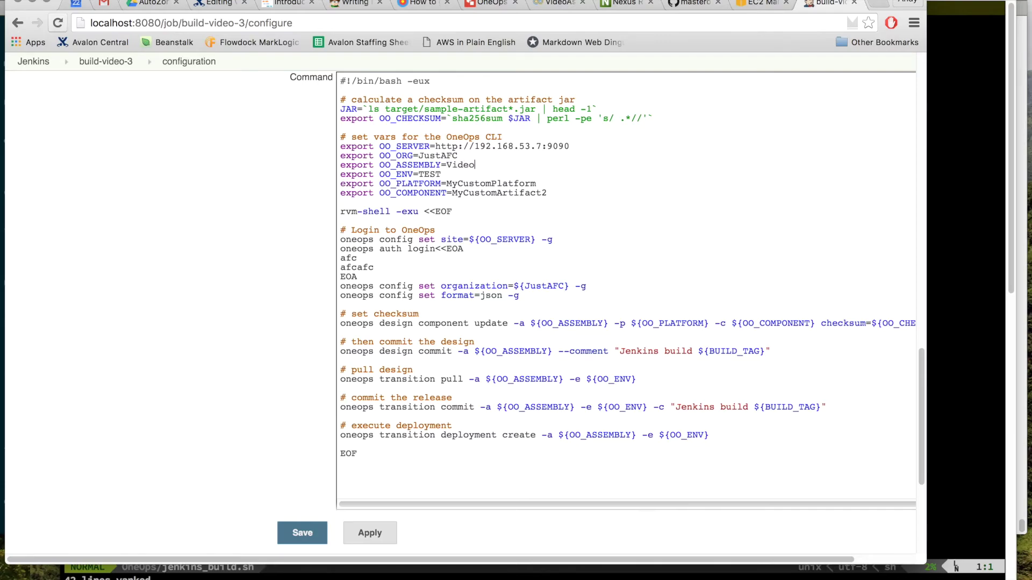
text(Assembly)
double_click(430, 174)
text(tes)
Step: Confirm the test environment on OneOps' VideoAssembly3 transition page, then select MyCustomPlatform
key(super+Tab)
key(super+Tab)
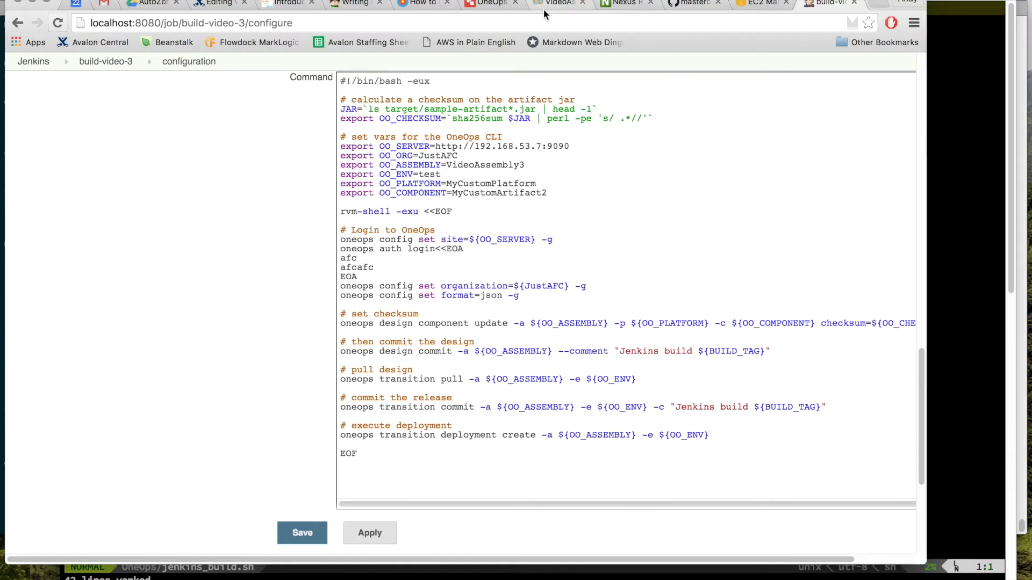
click(546, 6)
scroll(629, 204, up, 10)
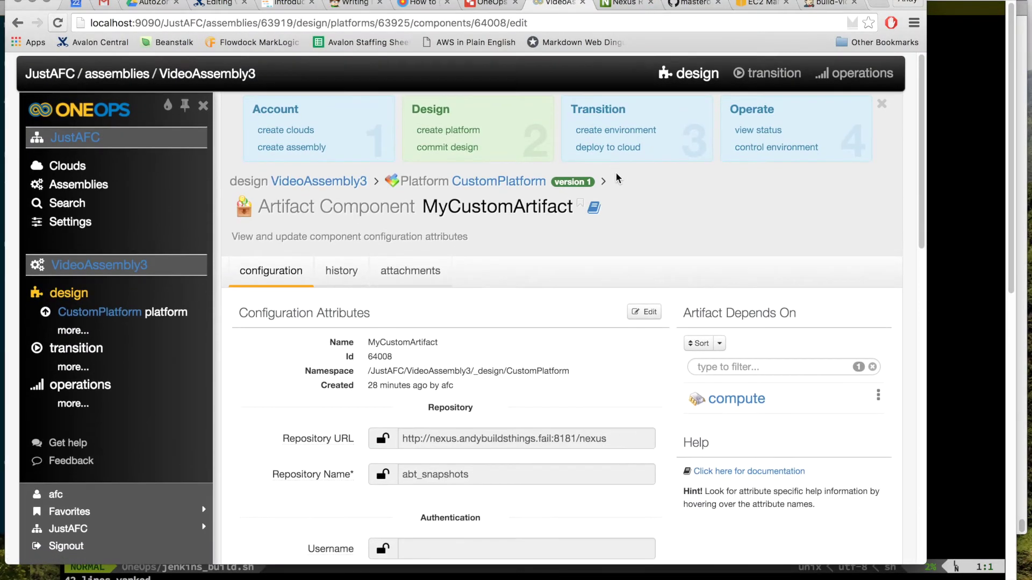
click(619, 115)
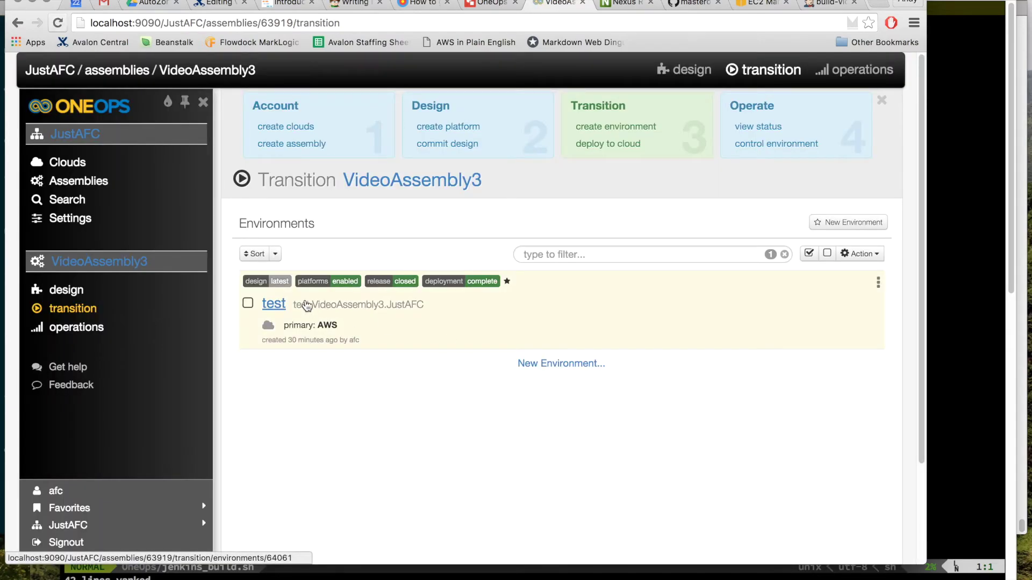
click(826, 6)
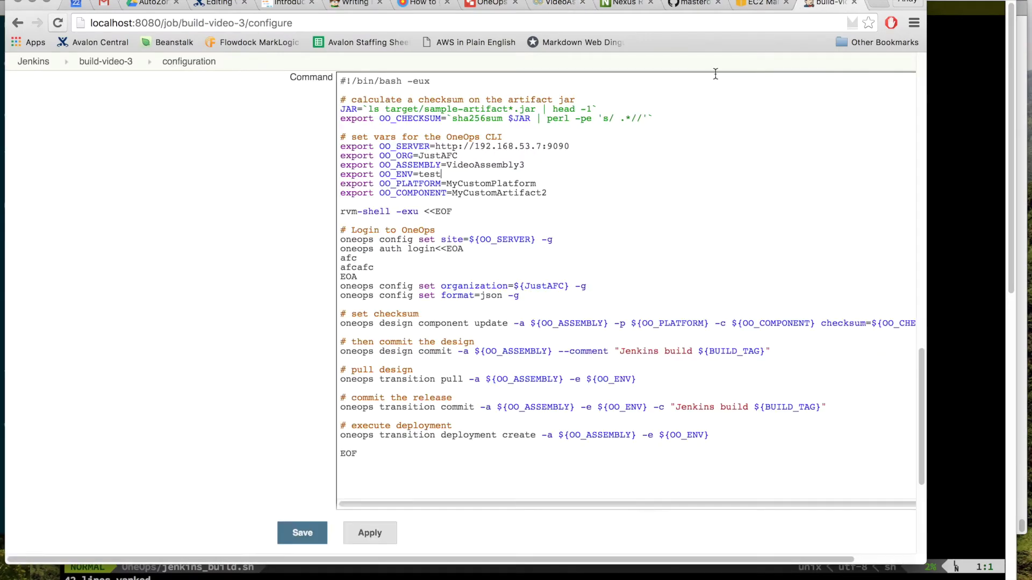
double_click(488, 183)
Step: Check the platform name in the OneOps design and change MyCustomPlatform to CustomPlatform
click(559, 3)
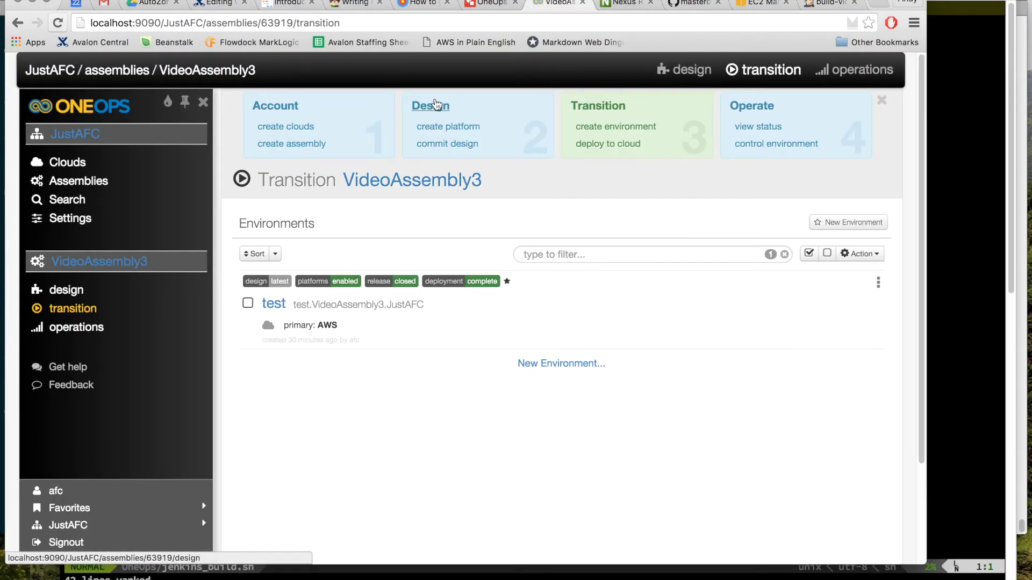
click(435, 105)
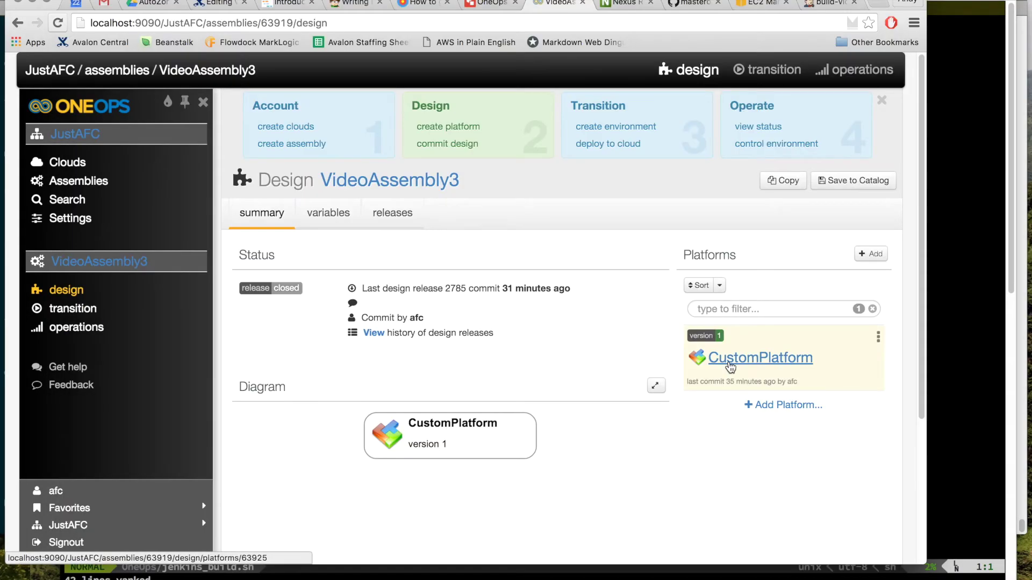
click(730, 367)
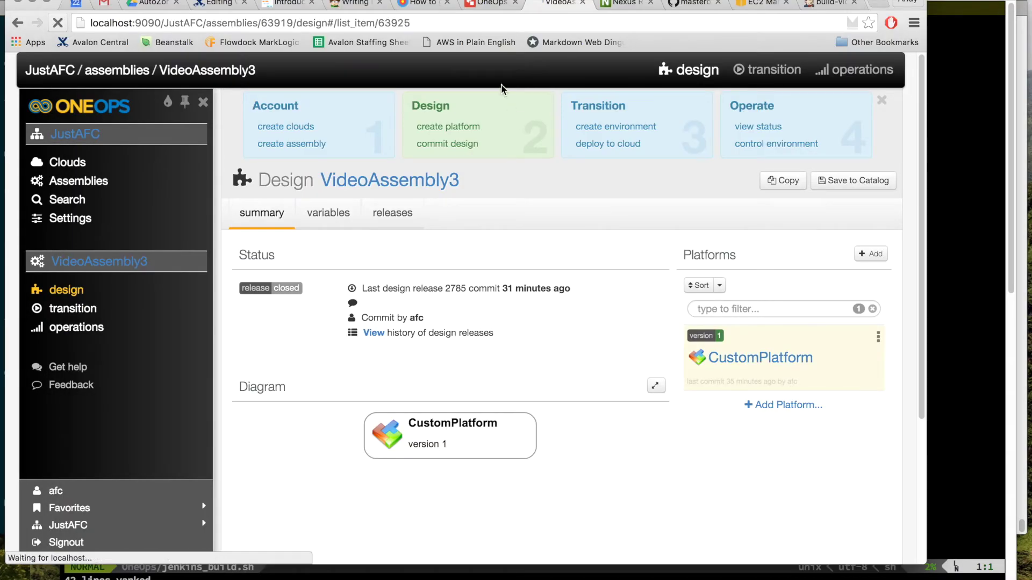
click(825, 6)
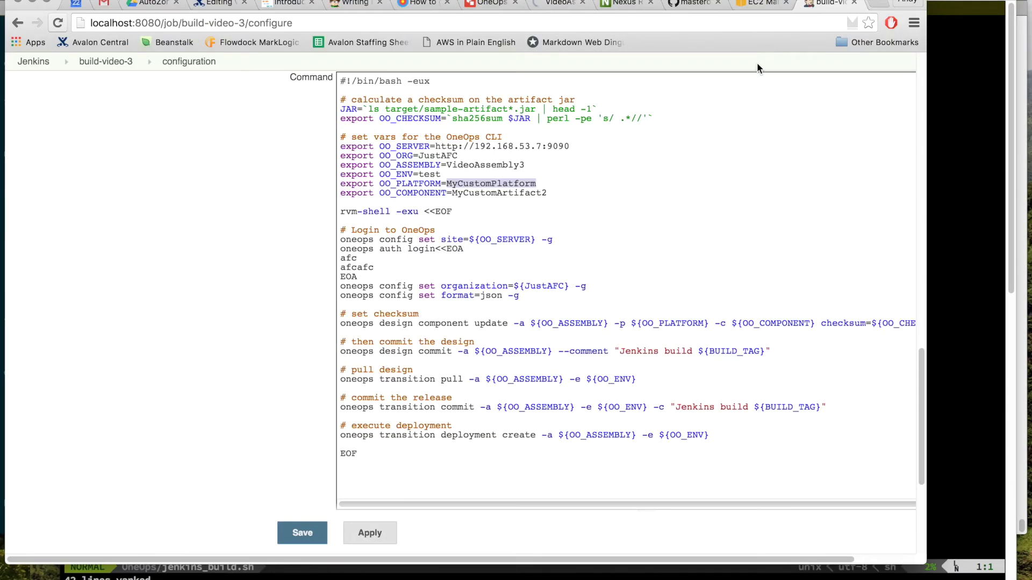
click(458, 183)
key(BackSpace)
key(BackSpace)
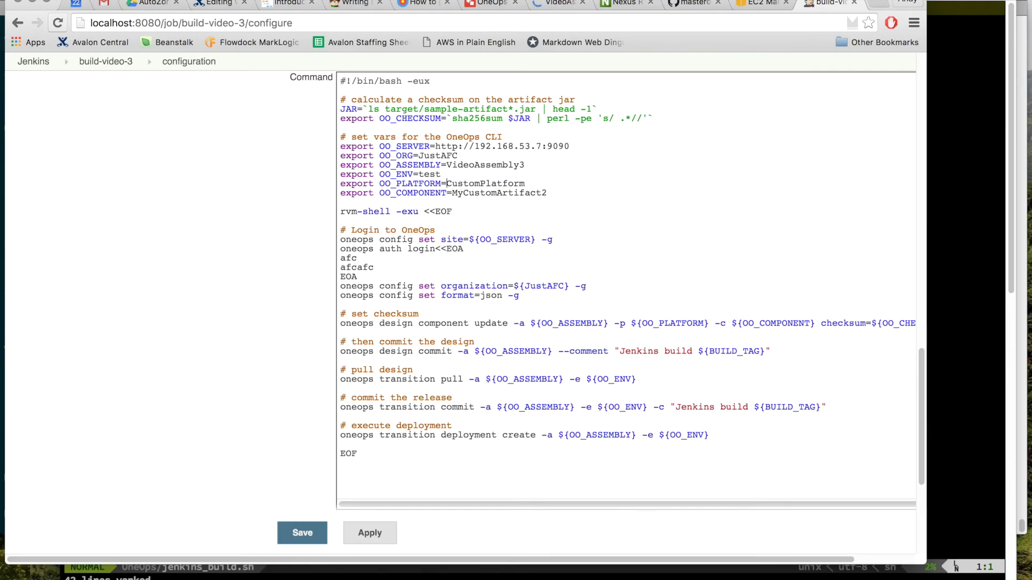
Step: Check the component name on the CustomPlatform page and trim MyCustomArtifact2 to MyCustomArtifact
click(556, 4)
scroll(594, 297, down, 1)
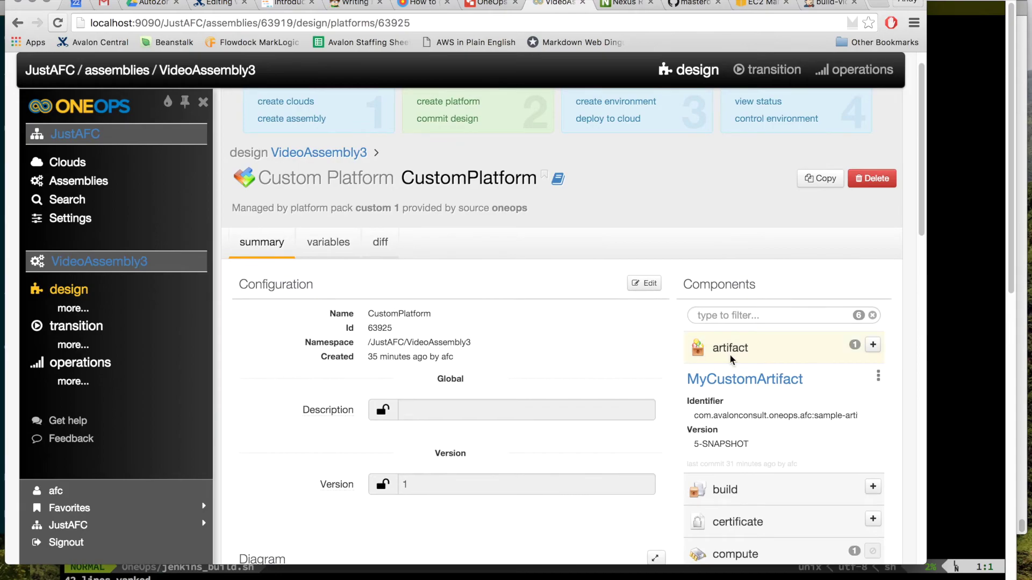
click(827, 4)
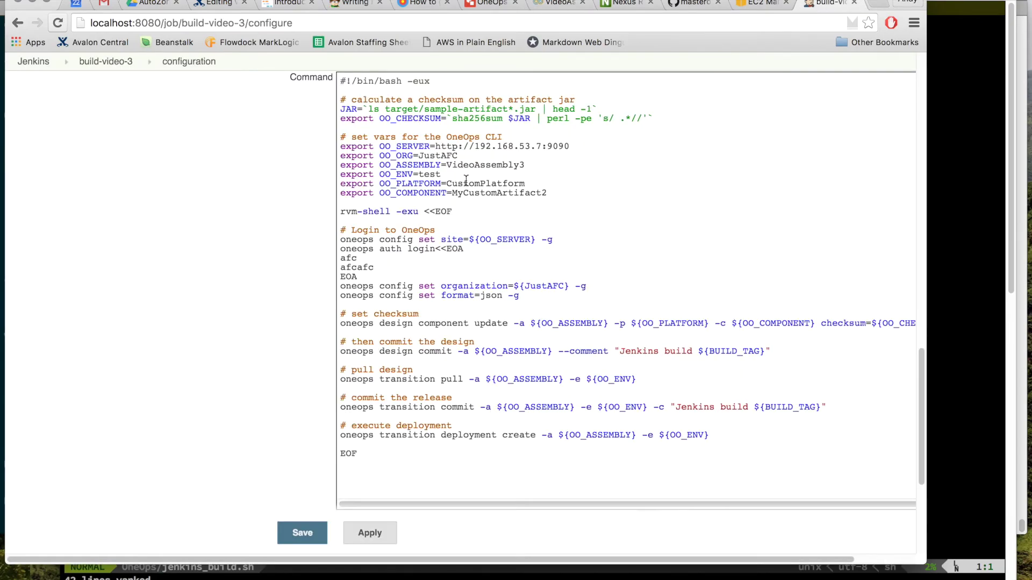
click(553, 189)
key(BackSpace)
Step: Review the oneops config set site line and the auth login credentials block
scroll(544, 189, down, 1)
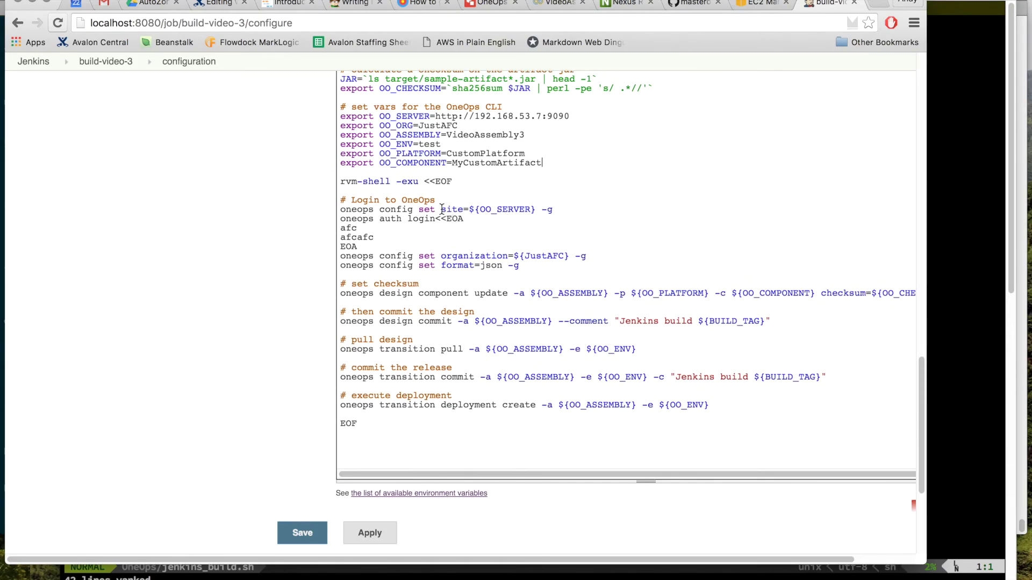
triple_click(420, 209)
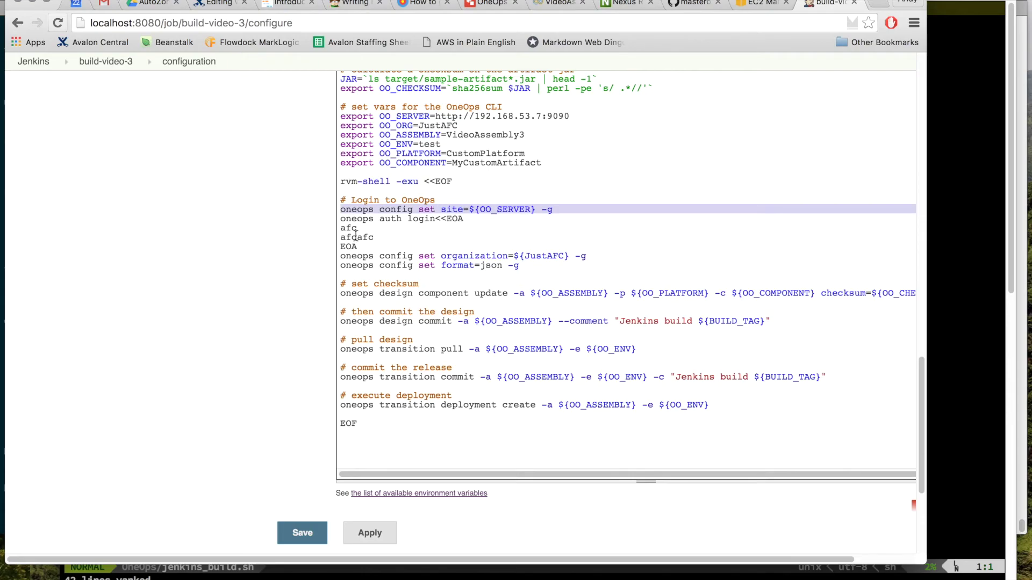
drag(379, 237, 335, 224)
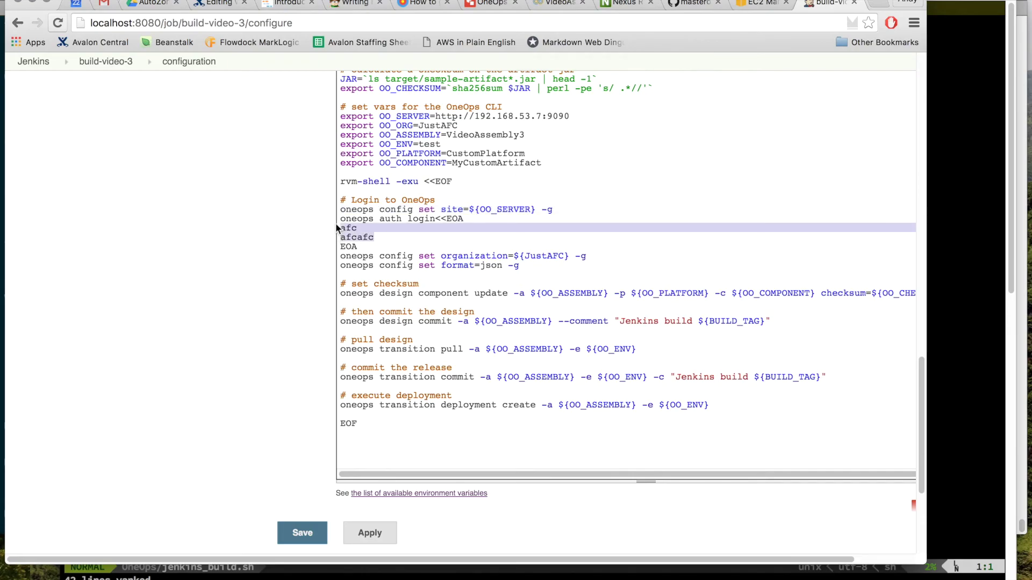
click(375, 245)
drag(375, 245, 329, 217)
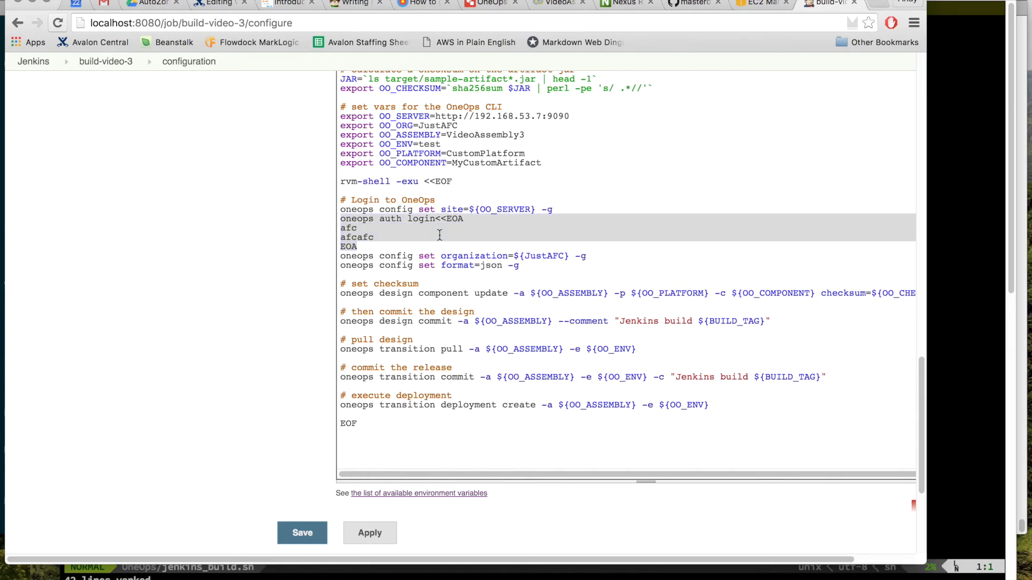
click(421, 240)
drag(357, 246, 330, 217)
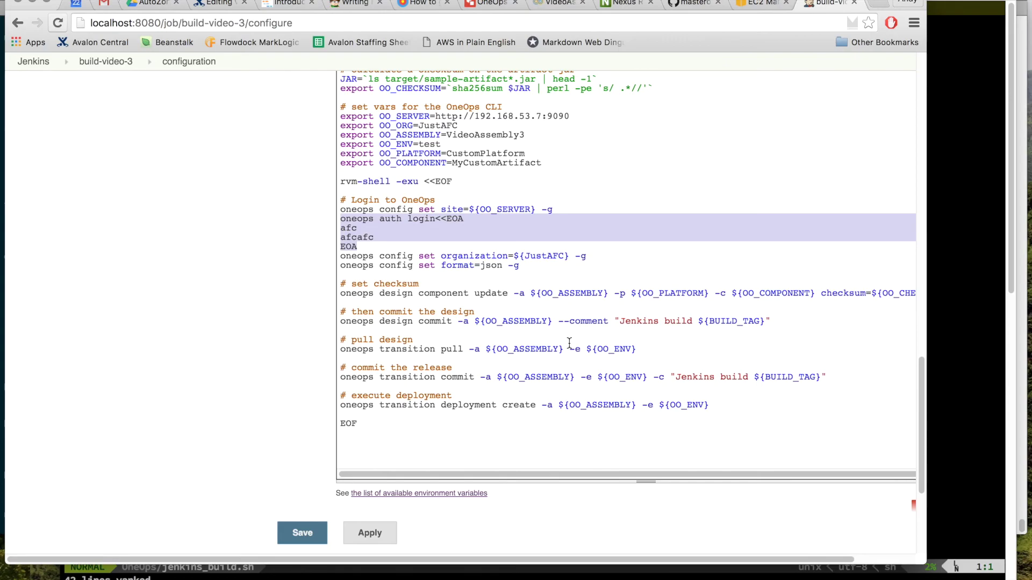
Step: Replace JustAFC with OO_ORG in the script's organization line, save the job, and start build #4
scroll(569, 342, up, 2)
double_click(545, 340)
text(OO_ORG)
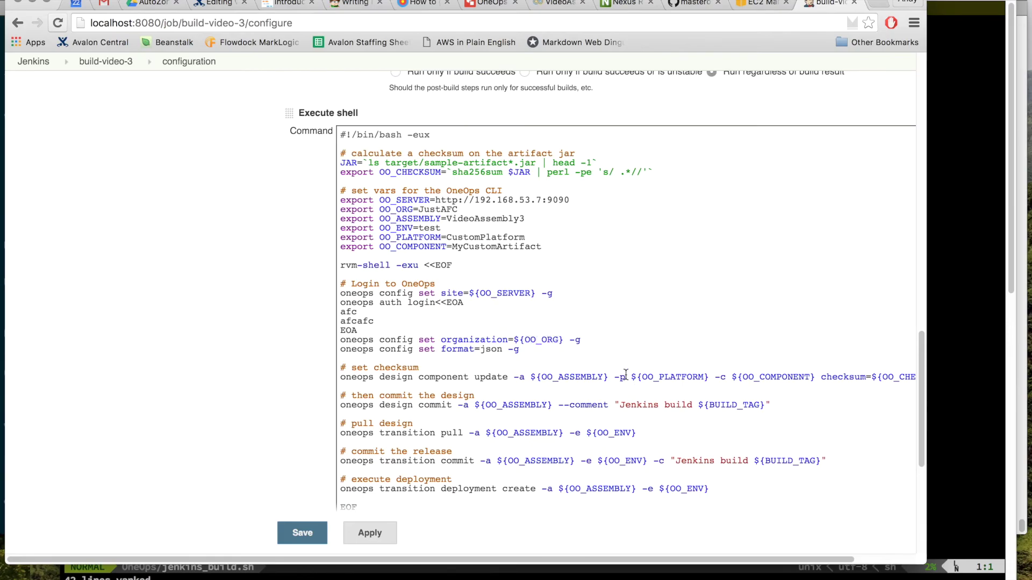
click(301, 534)
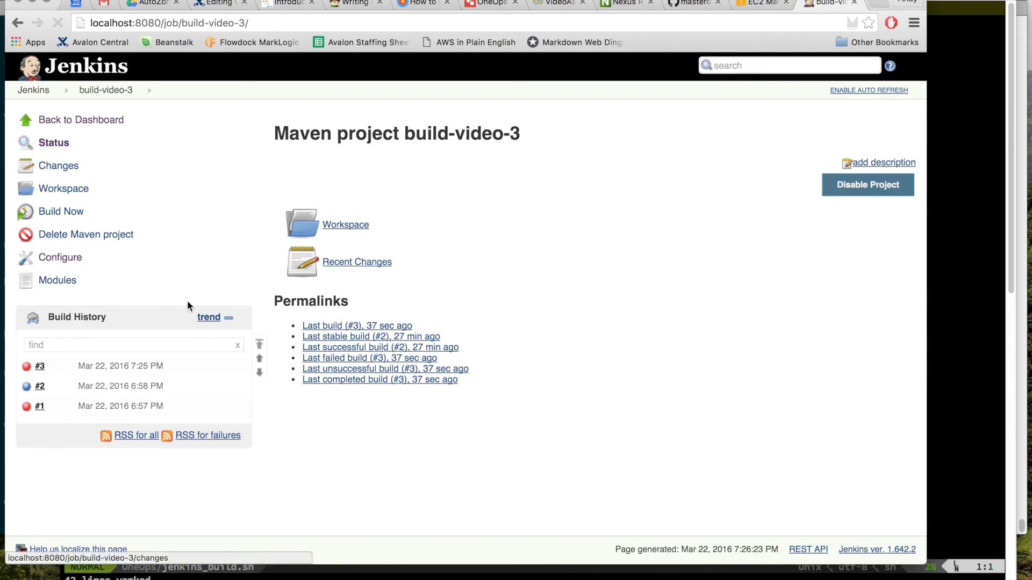
click(67, 211)
mouse_move(141, 376)
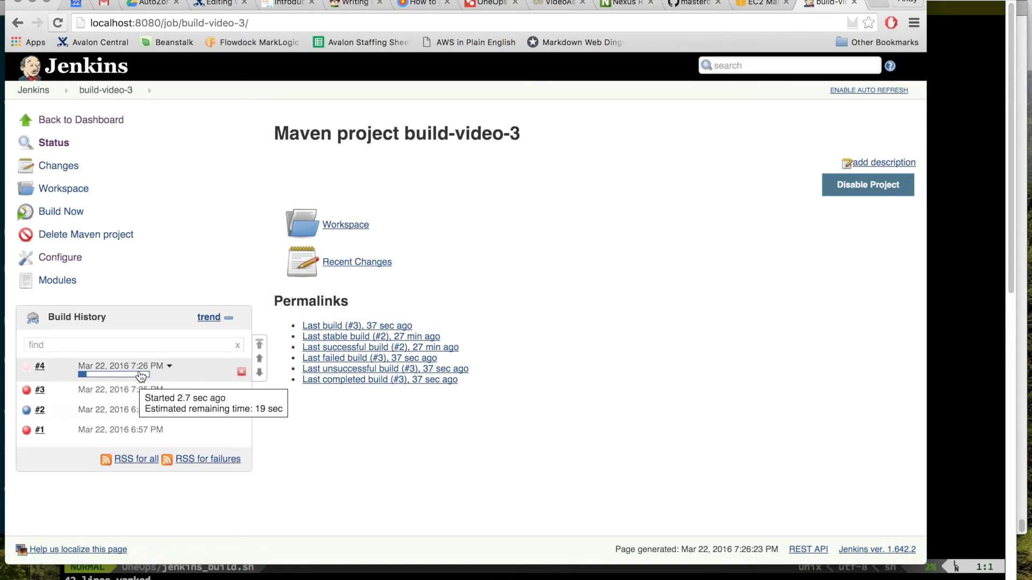
Step: Open build #4's console output and highlight the organization and checksum update lines
click(141, 377)
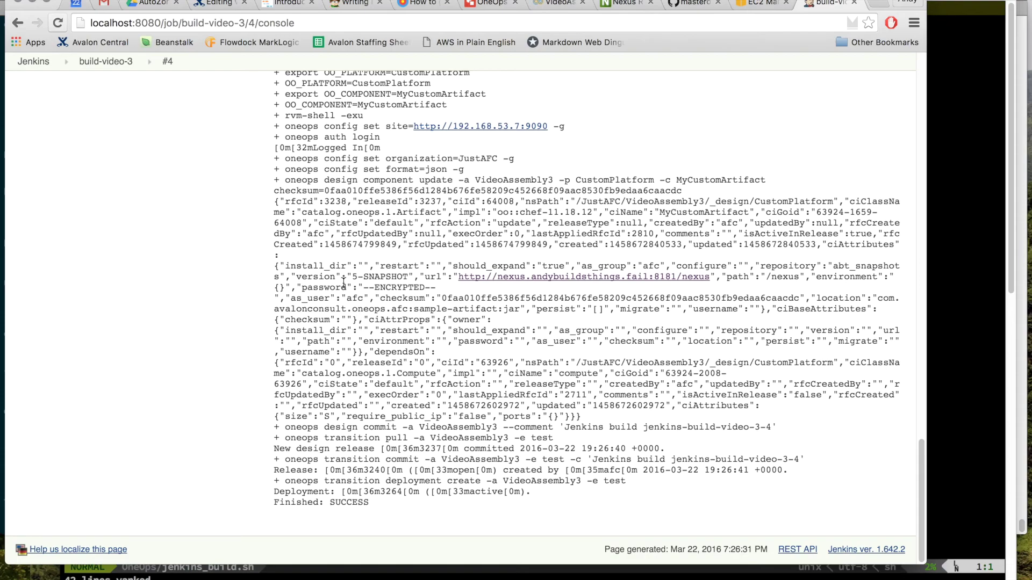
drag(295, 158, 495, 201)
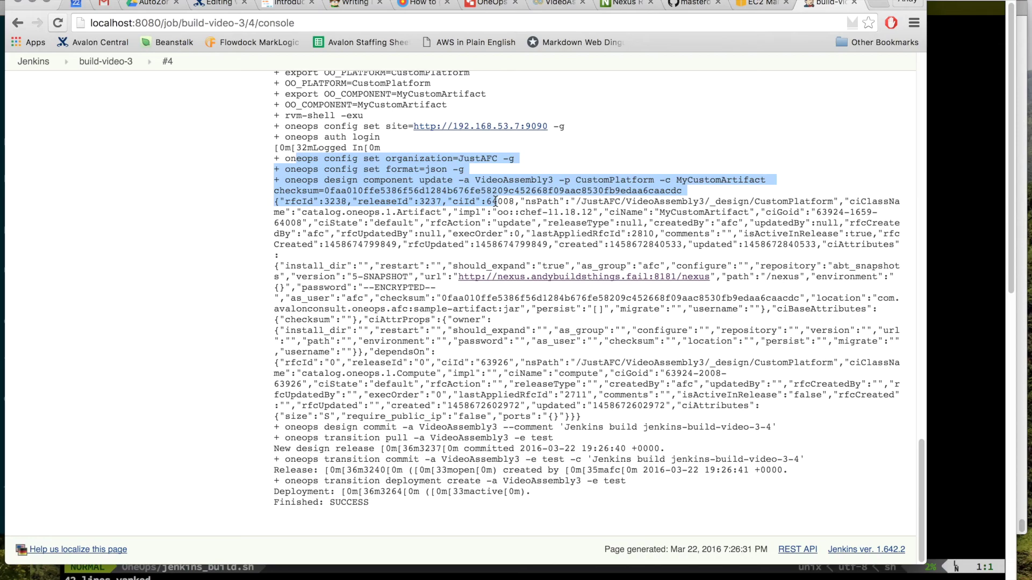
Step: Open MyCustomArtifact's settings in the VideoAssembly3 design and scroll down to its artifact Checksum field
click(549, 3)
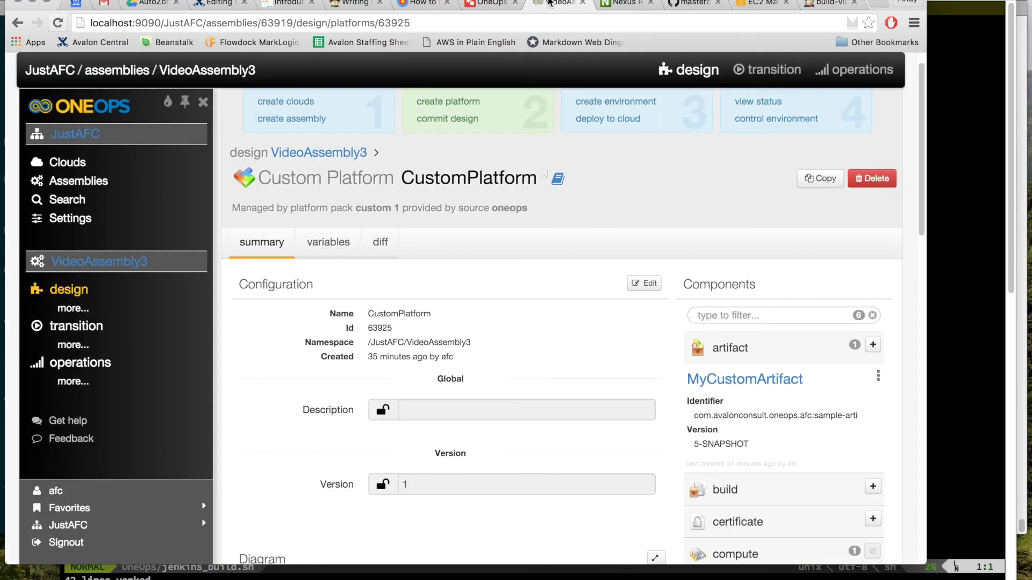
scroll(509, 360, down, 4)
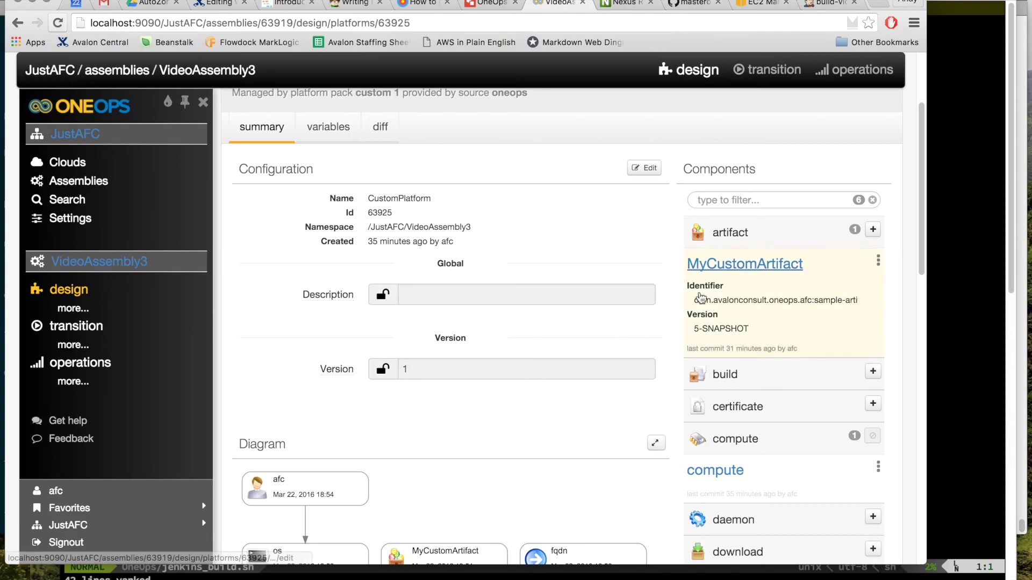
click(793, 270)
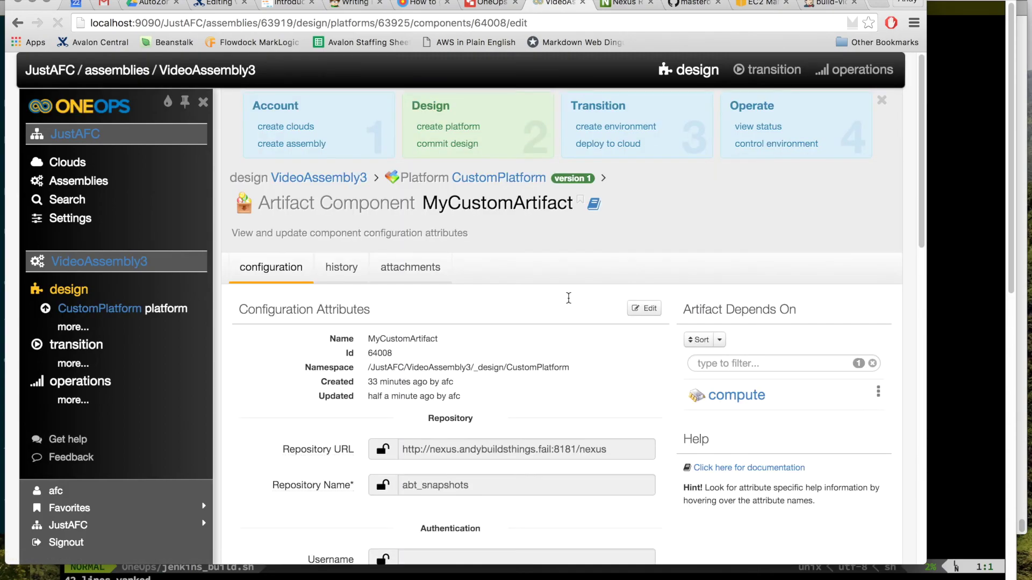
scroll(569, 298, down, 5)
scroll(568, 298, down, 3)
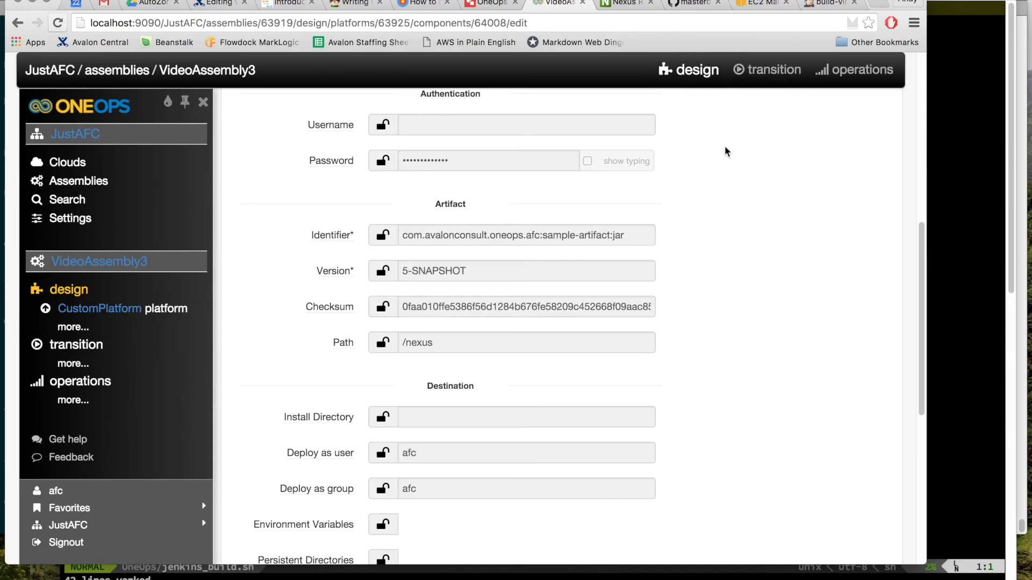
key(super+Tab)
key(super+Tab)
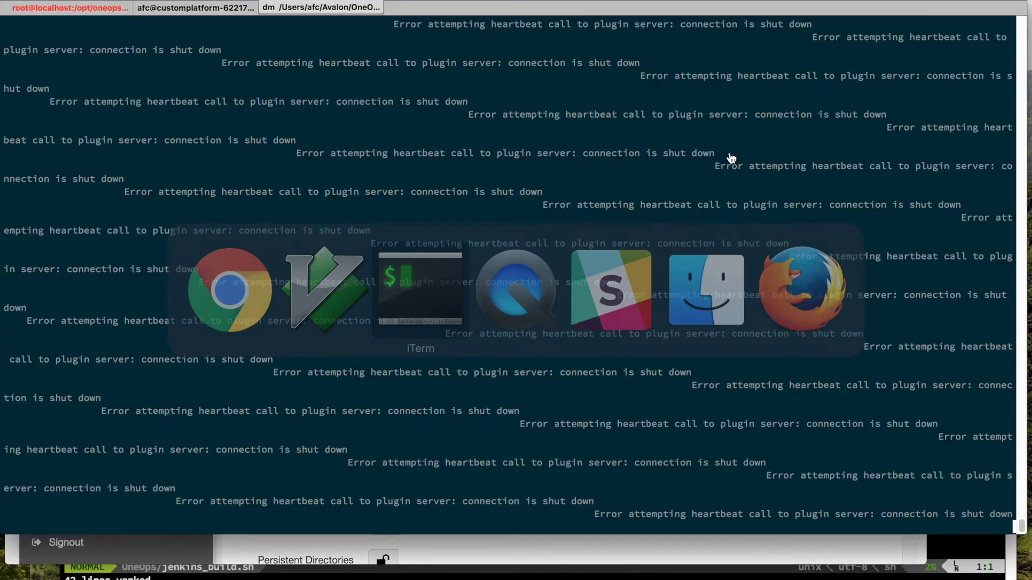
Step: In the VM's ssh session, start a sha256sum command, then clear the mistaken /releases/ path
click(31, 9)
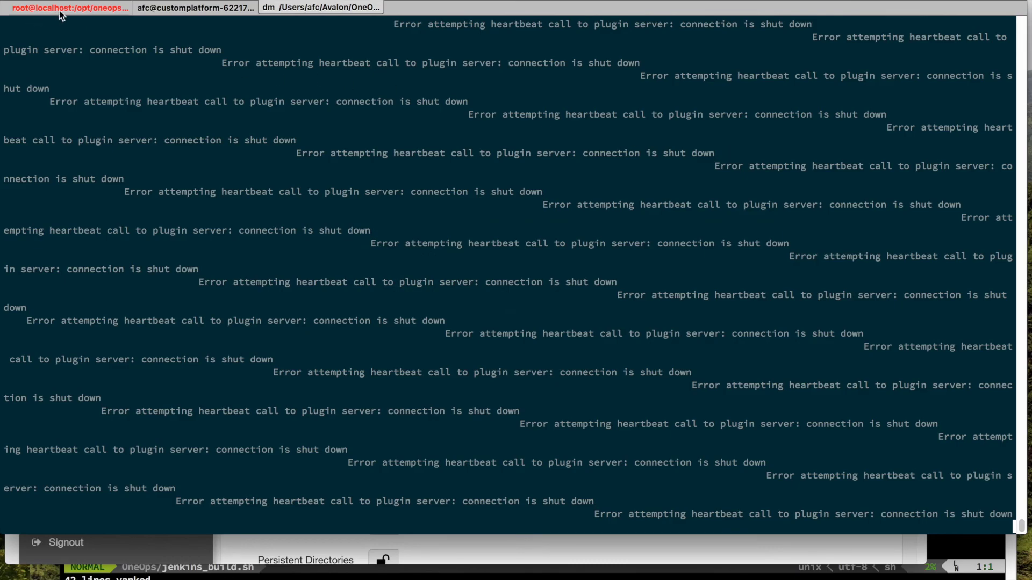
click(212, 8)
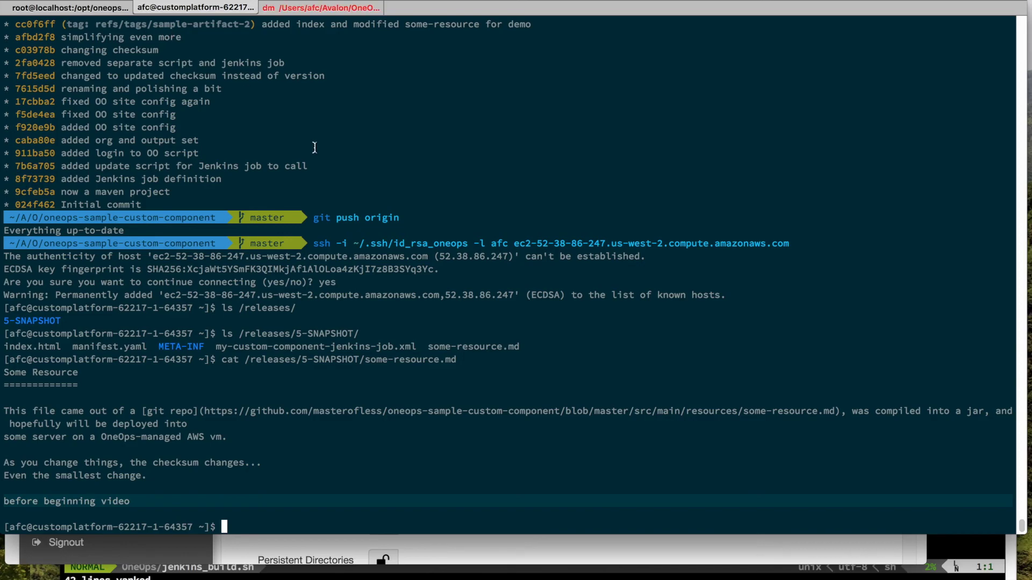
text(sha)
key(Tab)
key(Tab)
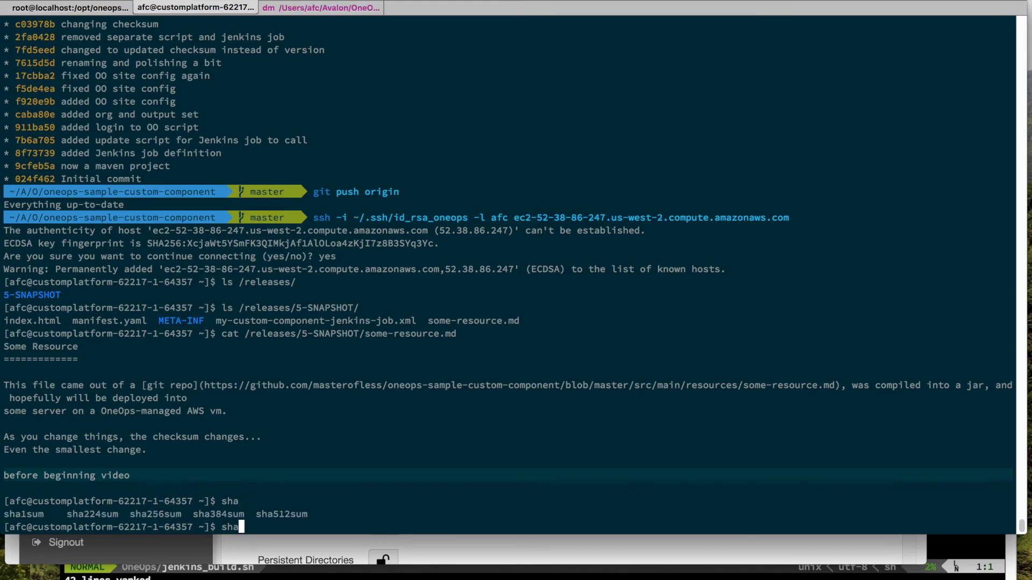
text(256)
key(Tab)
text(/releases/)
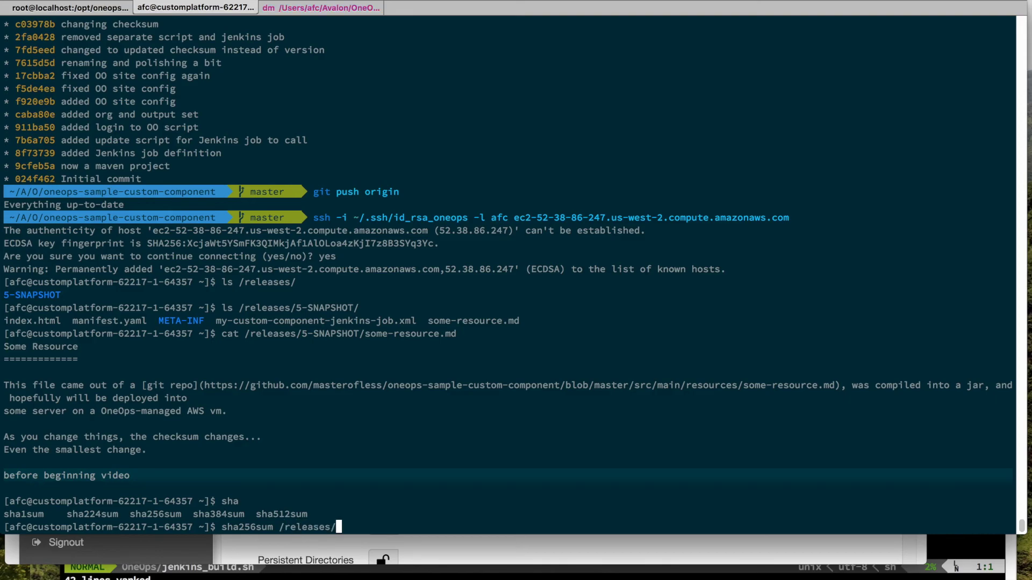
key(Tab)
key(Tab)
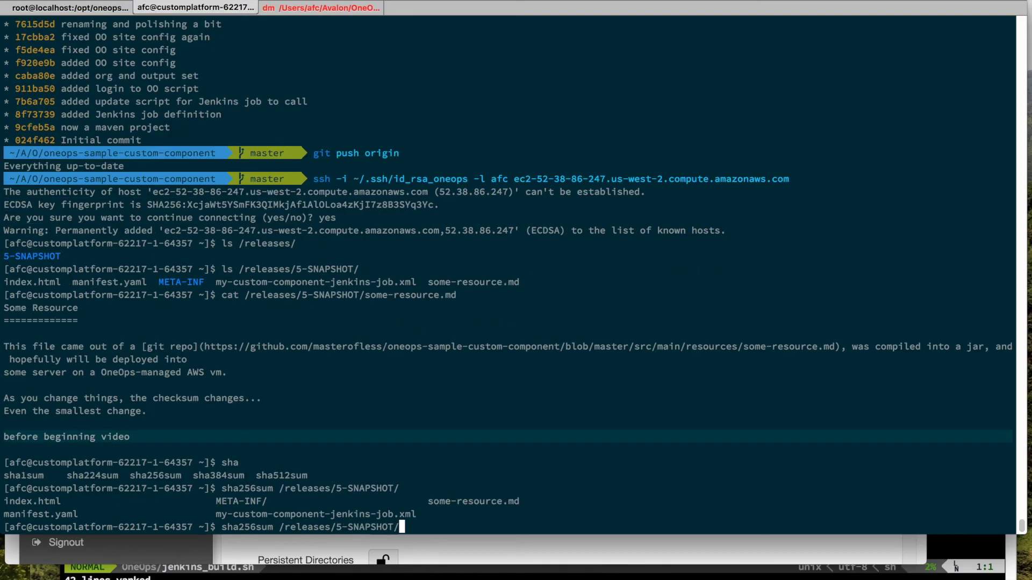
key(BackSpace)
key(BackSpace)
key(BackSpace)
key(ctrl+u)
Step: Run sha256sum on /artifact_deploys/MyCustomArtifact-62217-1/5-SNAPSHOT/sample-artifact-5-SNAPSHOT.jar
text(sha256)
text(sum /a)
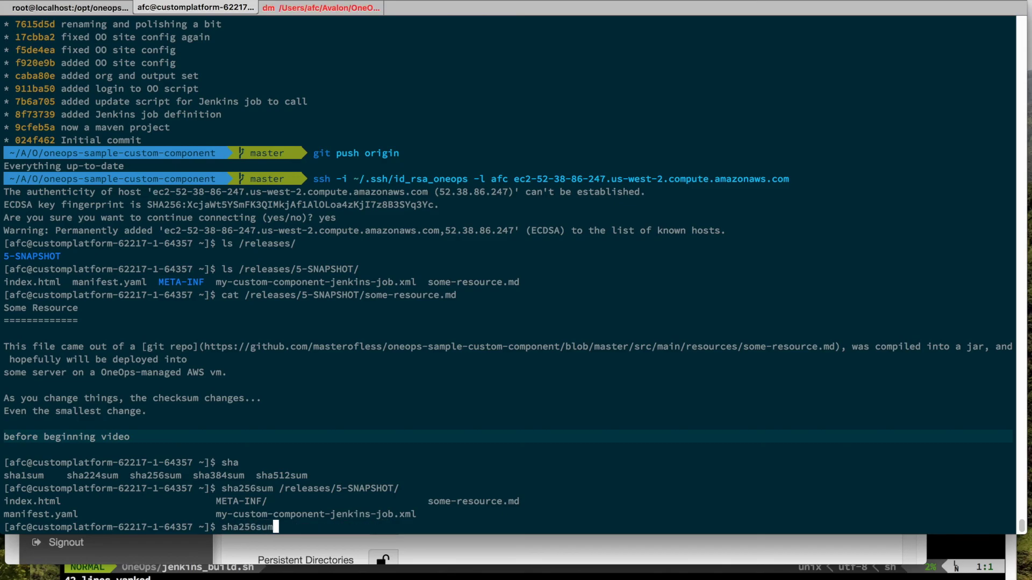
key(Tab)
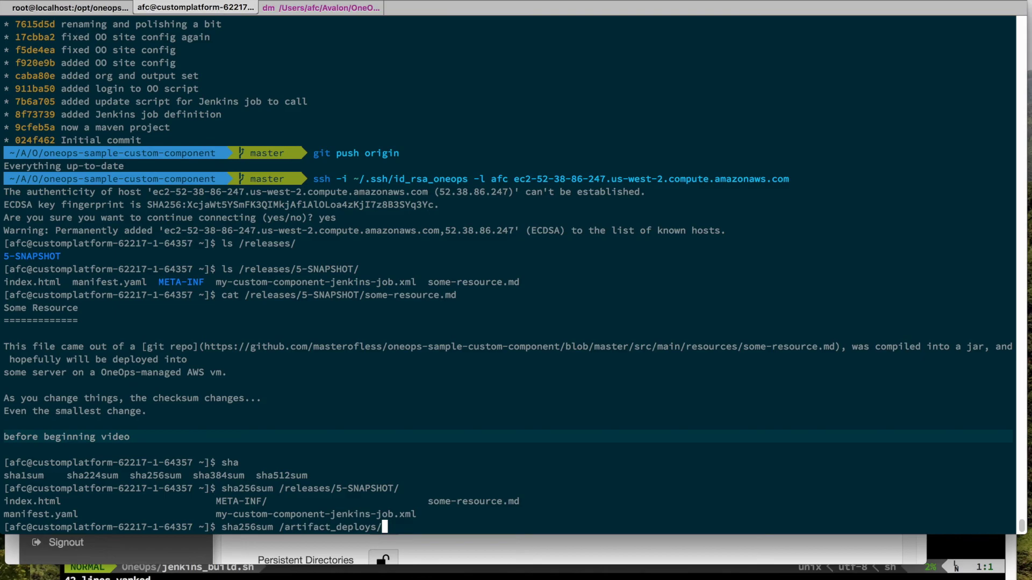
key(Tab)
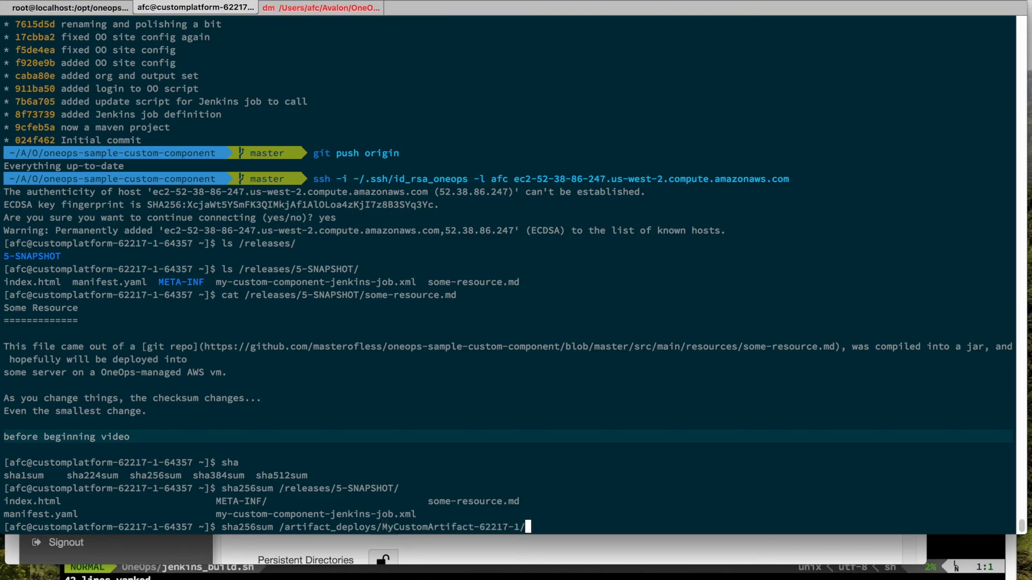
key(Tab)
key(Tab)
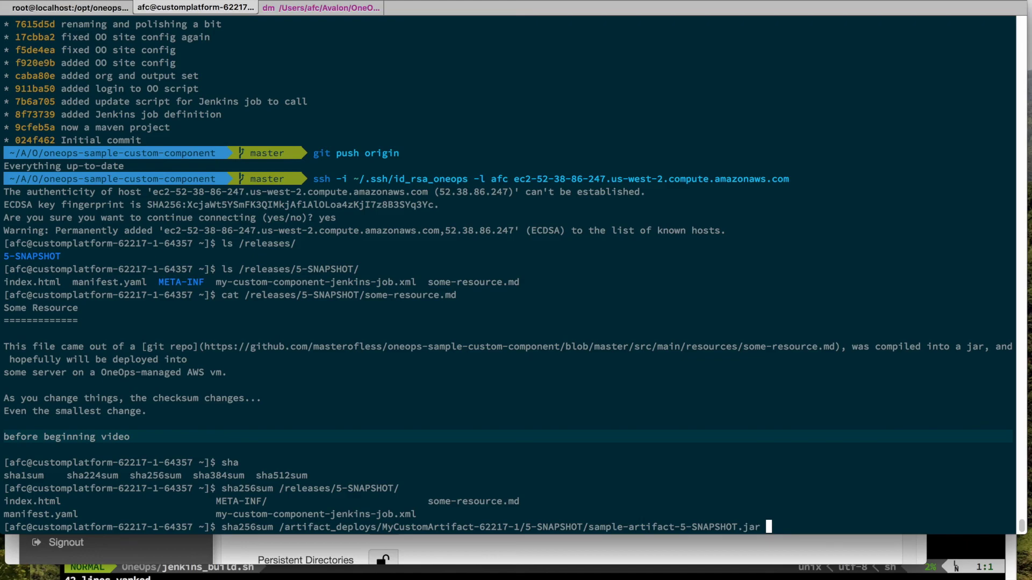
key(Return)
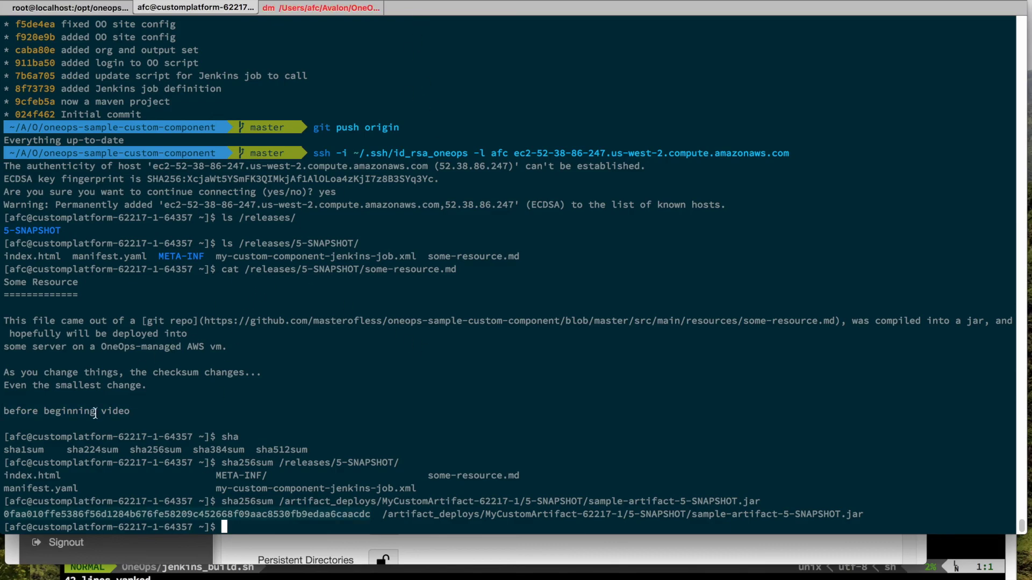
key(super+Tab)
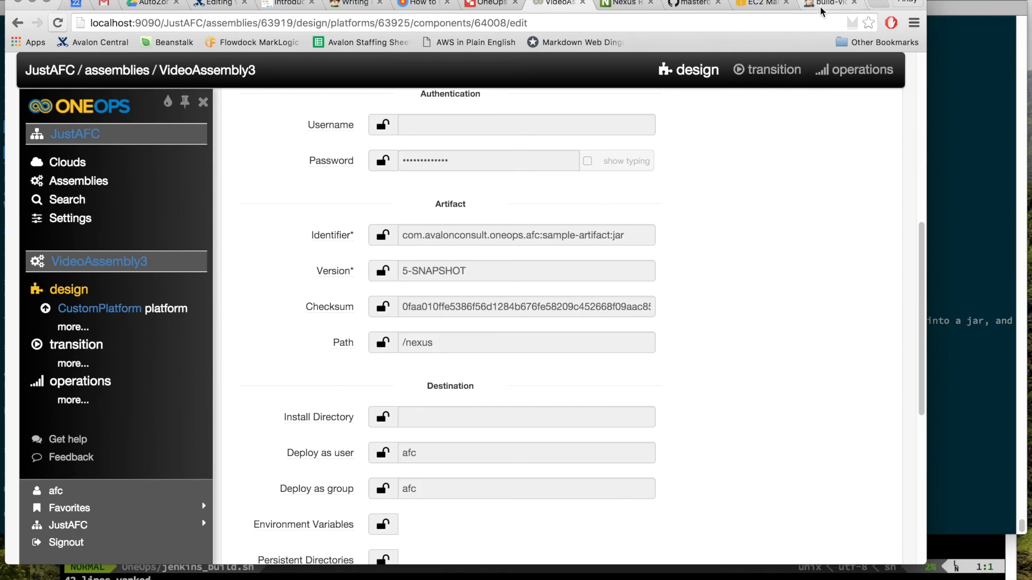
Step: Select build #4's OO_CHECKSUM value, compare it with the VM's 0faa010ffe… hash, and return to build-video-3
click(822, 6)
scroll(391, 280, up, 1)
scroll(391, 280, up, 5)
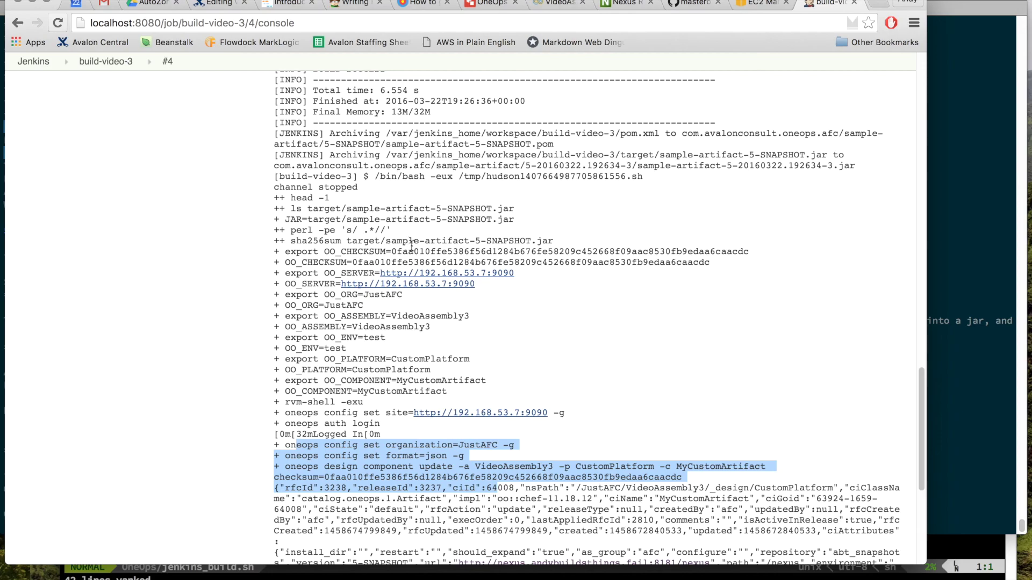
double_click(423, 261)
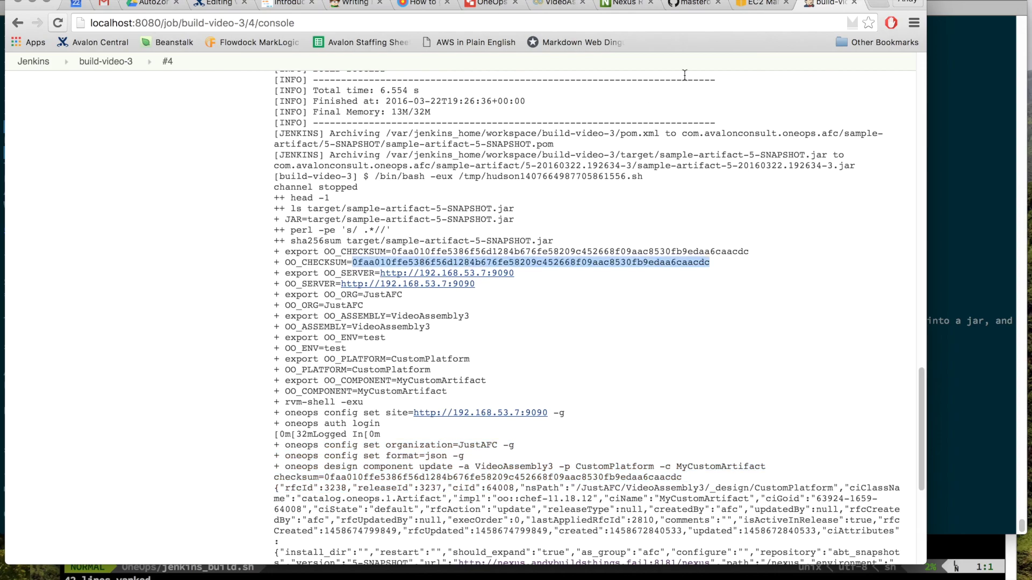
key(super+Tab)
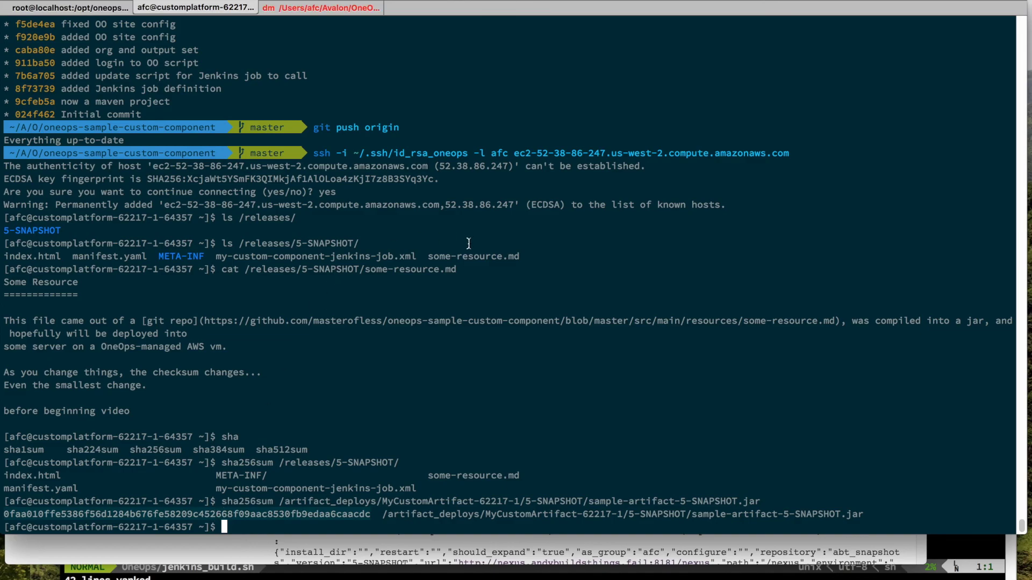
key(super+Tab)
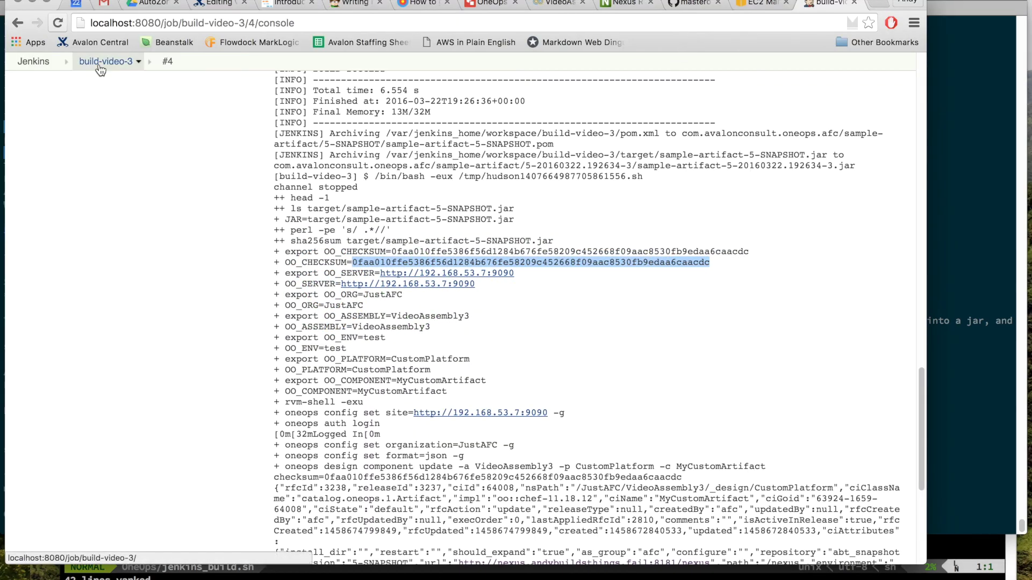
click(100, 65)
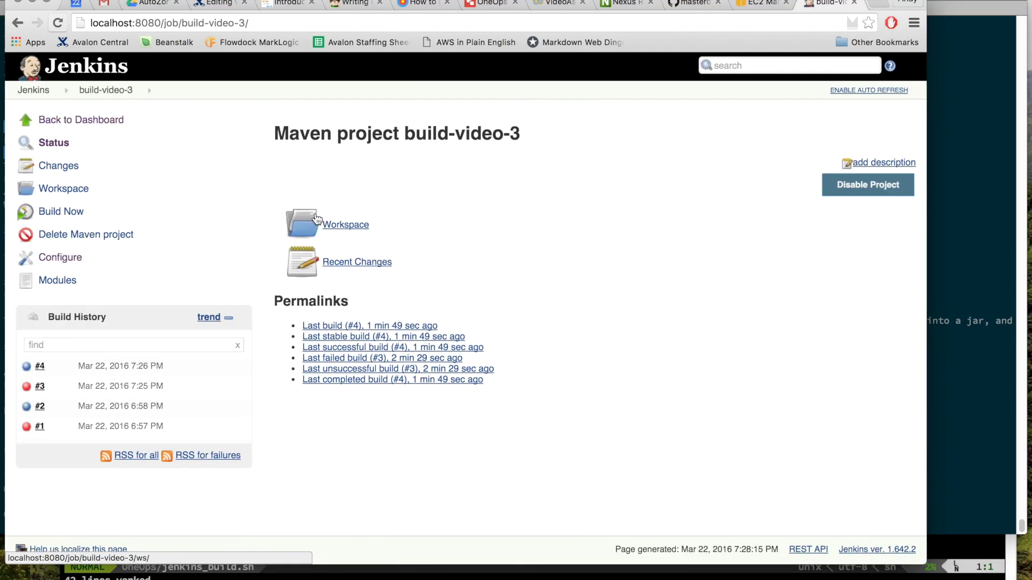